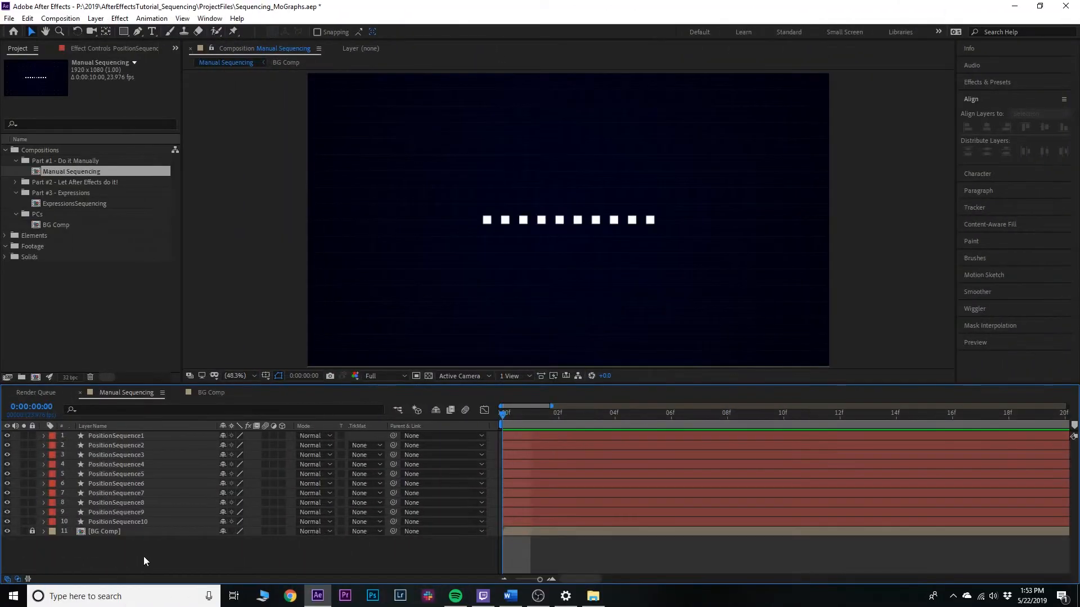
Step: Separate the Position property of the PositionSequence1 layer into individual X and Y dimensions
left_click(136, 437)
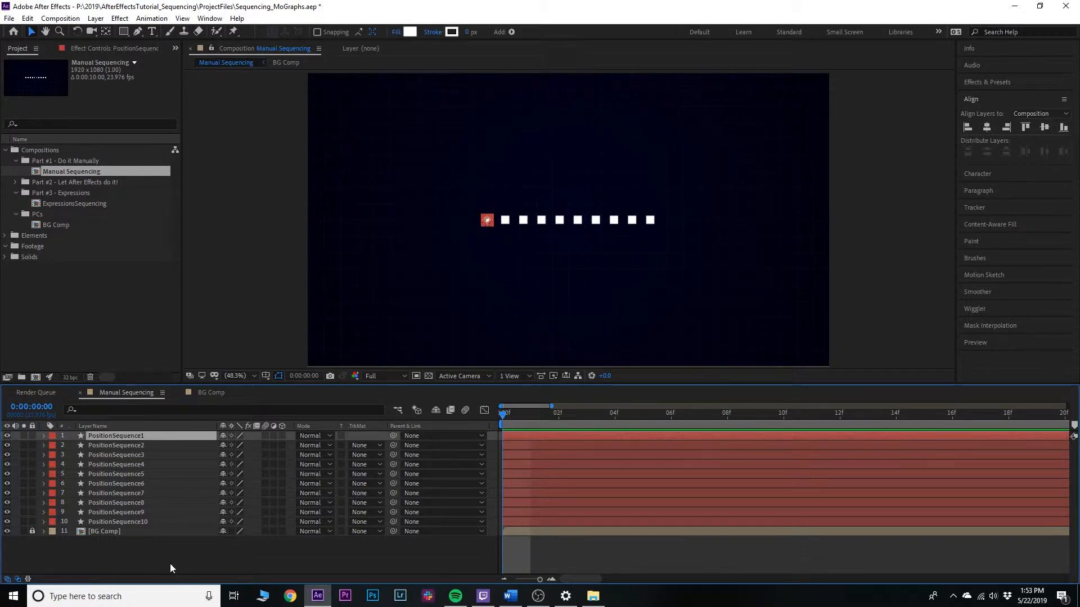
key("p")
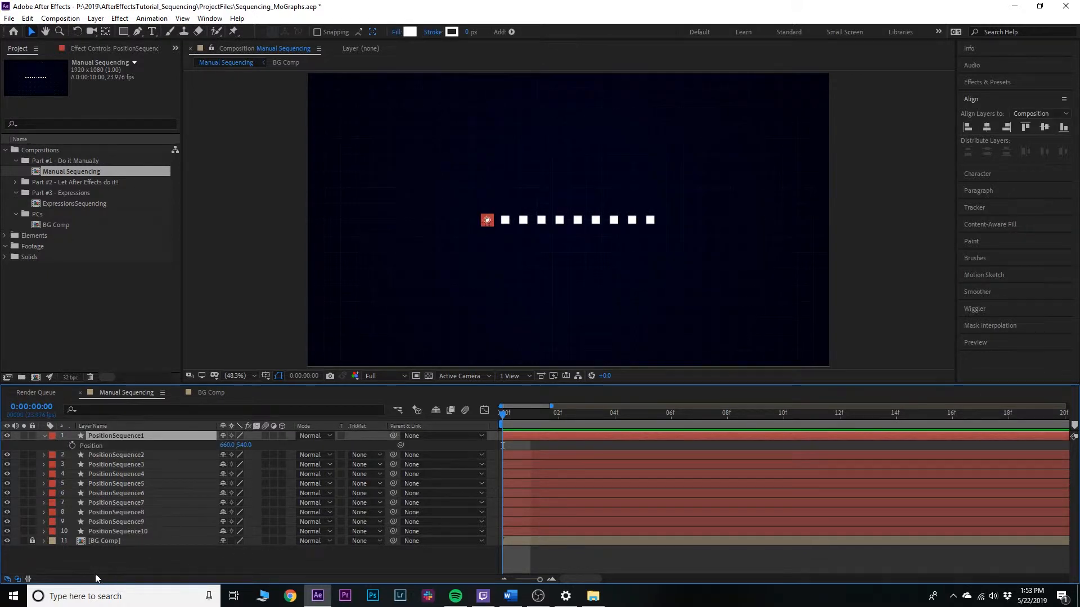
right_click(99, 448)
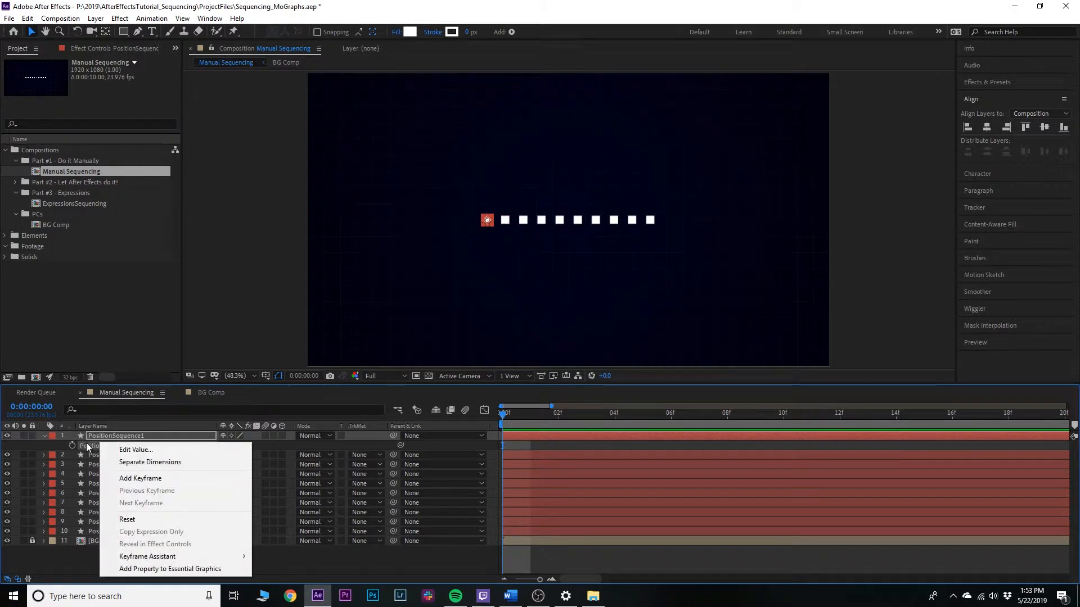
left_click(141, 468)
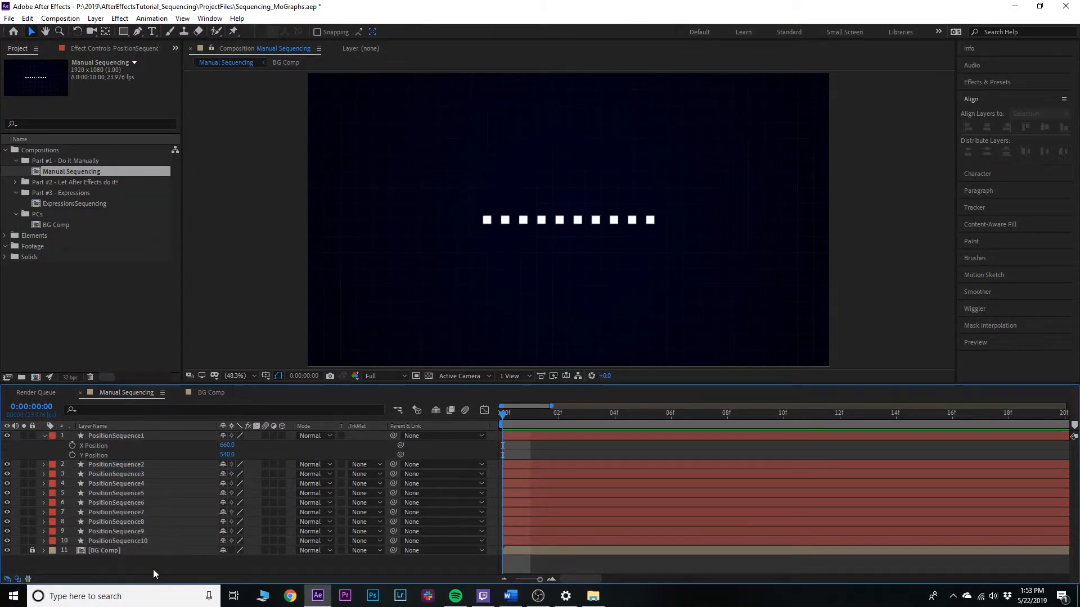
Step: Keyframe the Y Position of PositionSequence1 at frame 0 and set it to 440 at frame 10
left_click(99, 455)
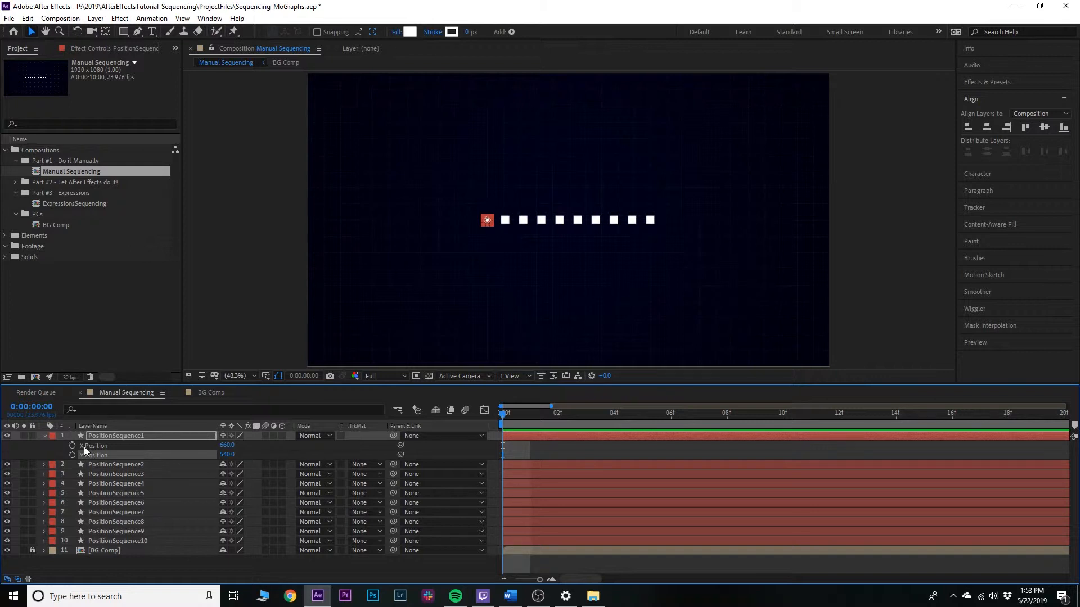
left_click(72, 456)
key("shift+Page_Down")
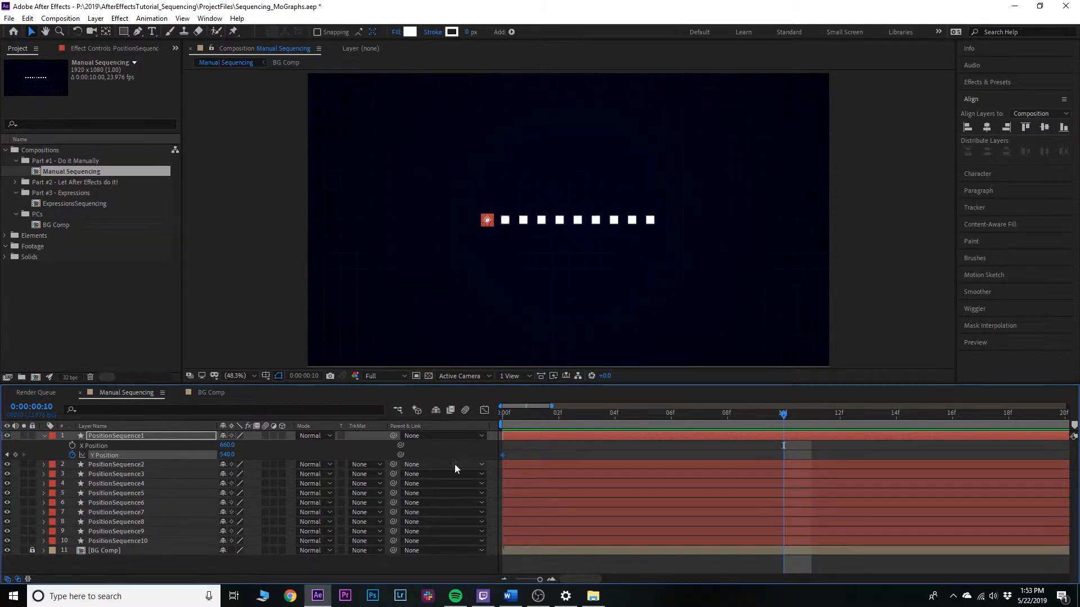
scroll(666, 471, "down", 3)
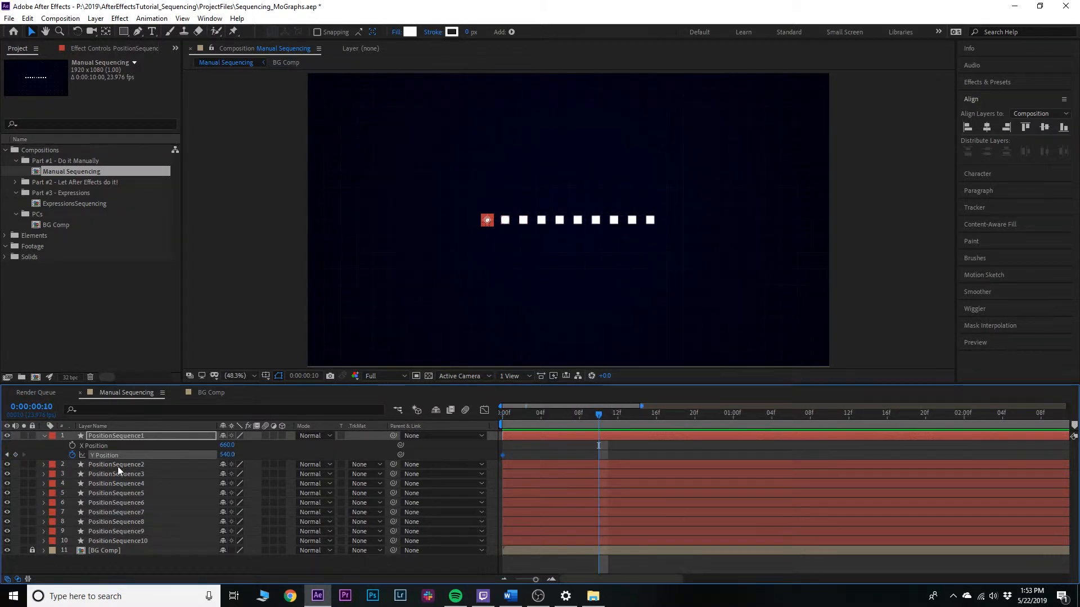
left_click_drag(225, 454, 161, 459)
left_click(228, 456)
type("440")
key("Return")
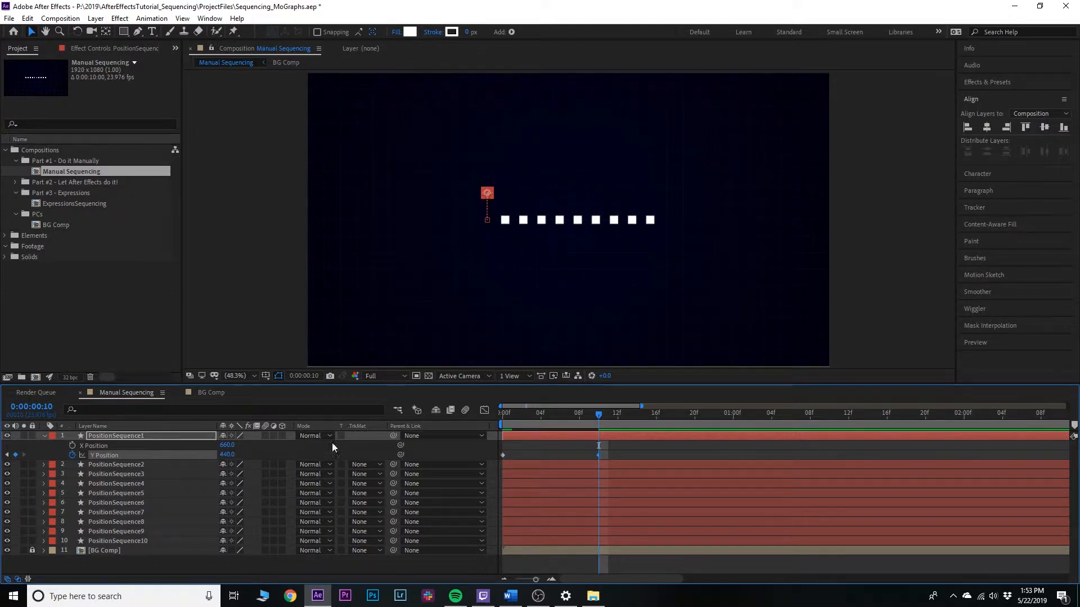
Step: Set the Y Position of PositionSequence1 to 640 at frame 20
key("shift+Page_Down")
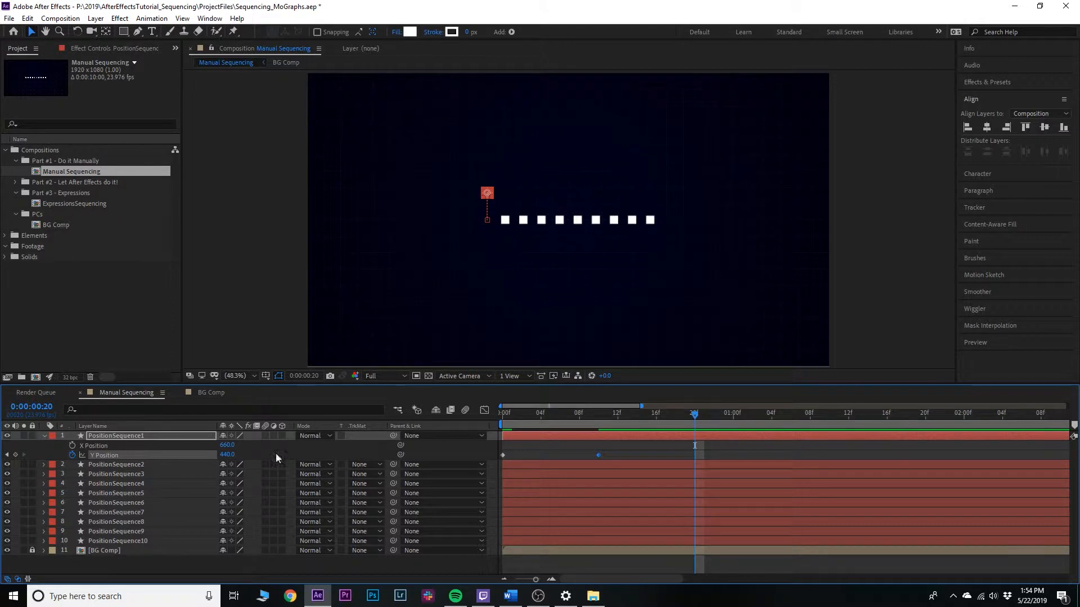
left_click(228, 456)
key("BackSpace")
key("Return")
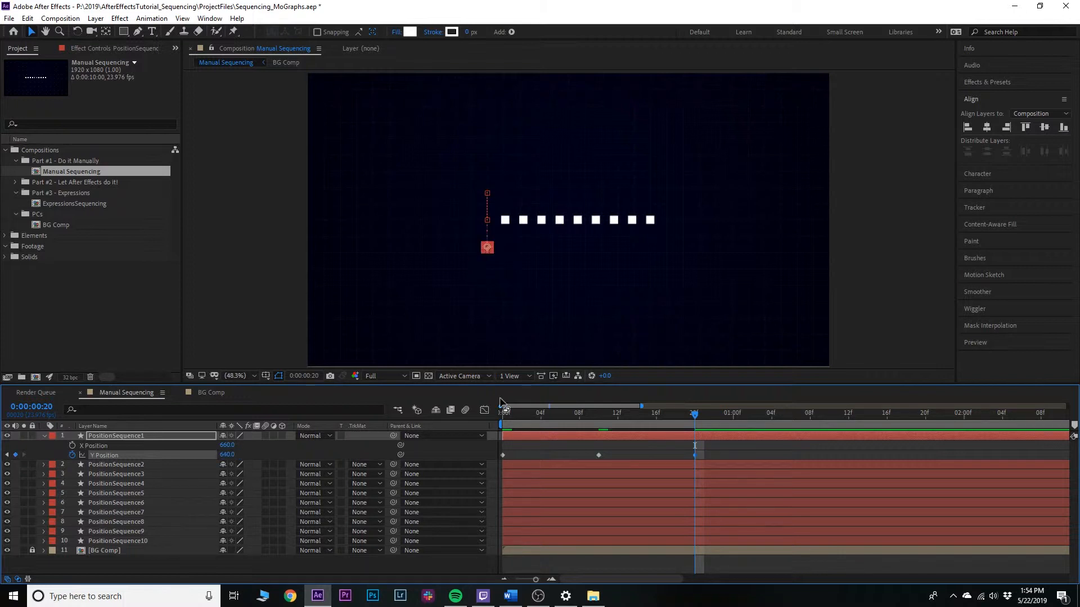
Step: Copy PositionSequence1's first Y Position keyframe and paste it at 0:00:01:06
key("shift+Page_Down")
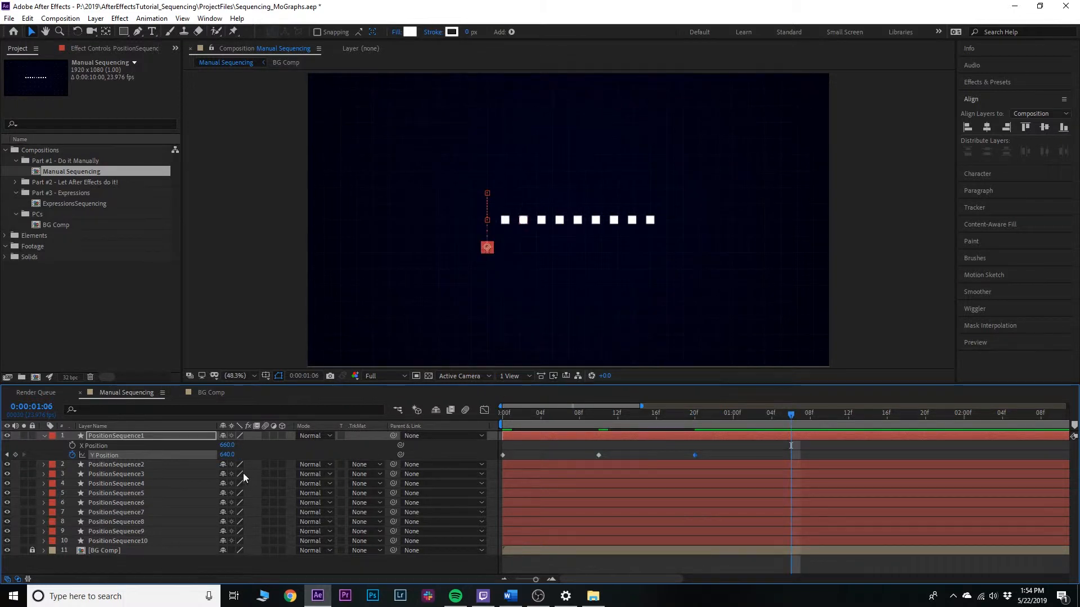
left_click_drag(522, 450, 496, 463)
key("ctrl+c")
key("ctrl+v")
Step: Preview the PositionSequence1 square's vertical motion from the start of the composition
left_click_drag(586, 417, 460, 436)
left_click(116, 569)
left_click(120, 437)
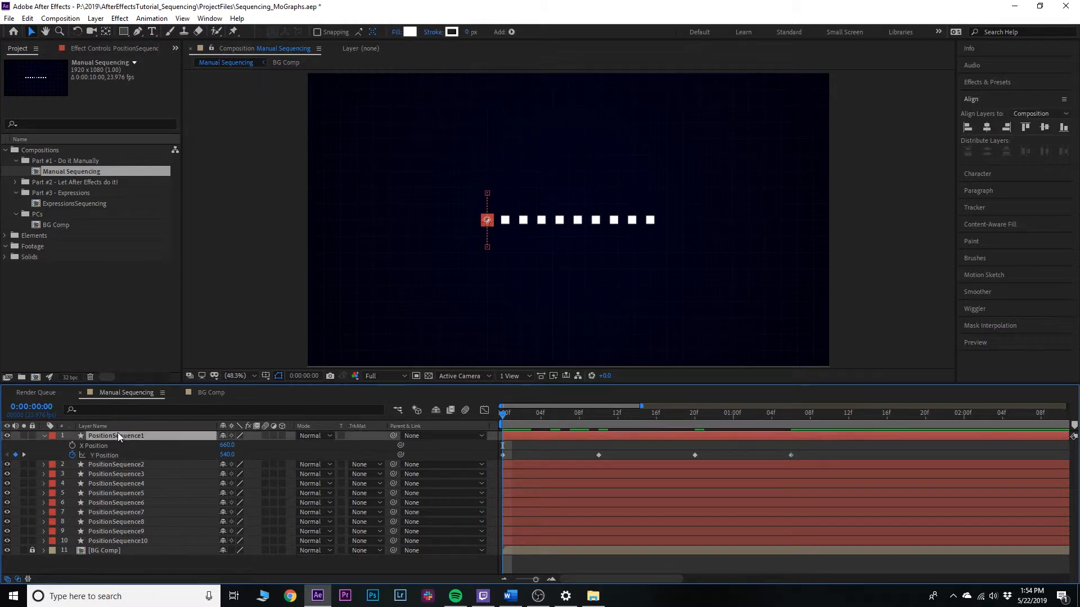
key("space")
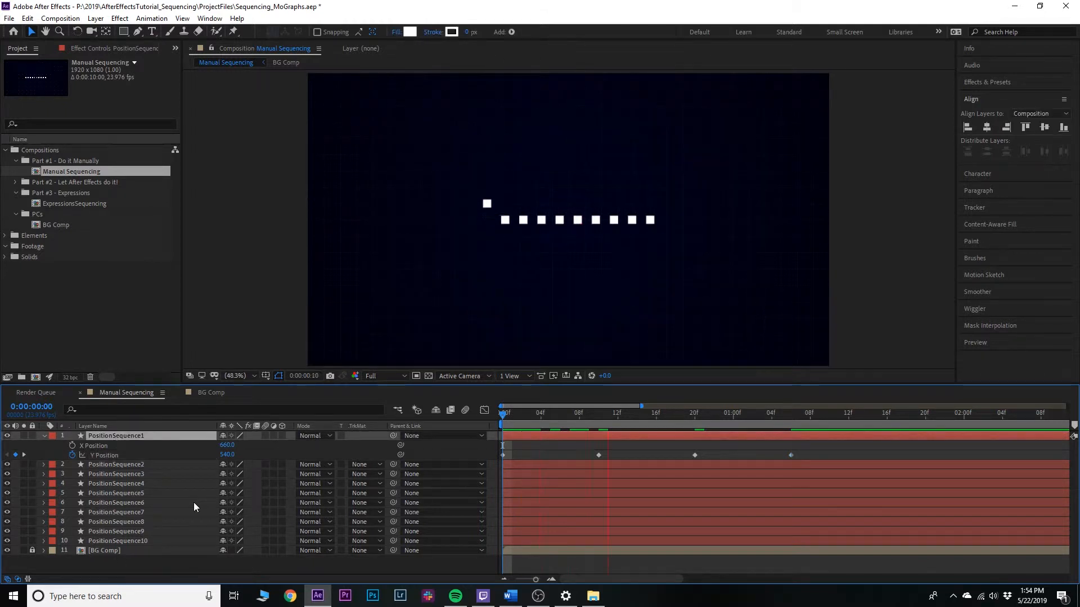
key("space")
Step: Apply Easy Ease to PositionSequence1's Y Position keyframes and lengthen the outgoing handle at frame 10 and both handles at frame 20 in the Graph Editor
left_click(110, 456)
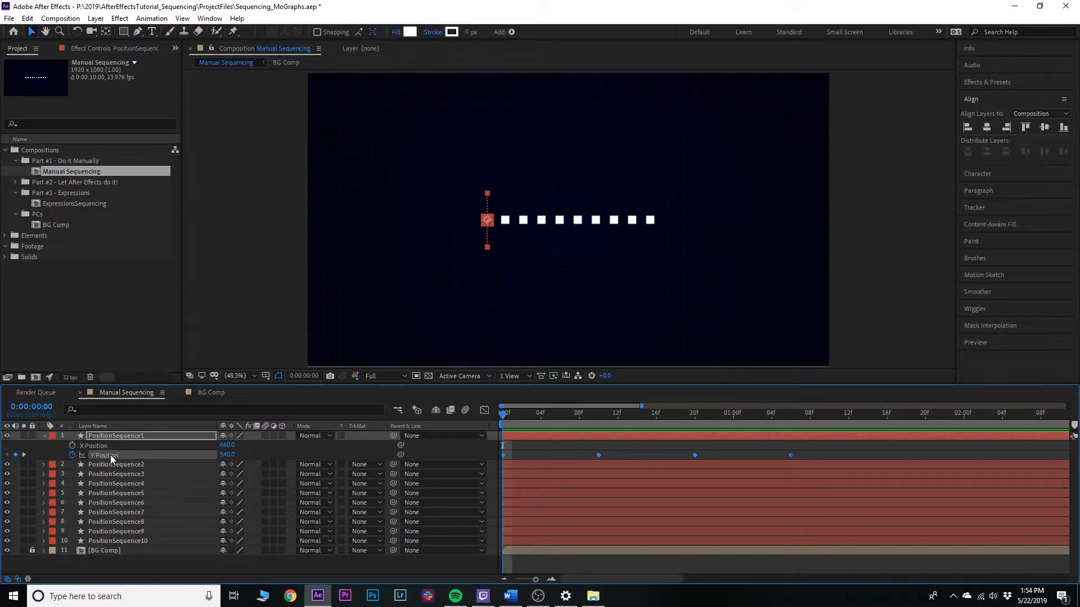
key("F9")
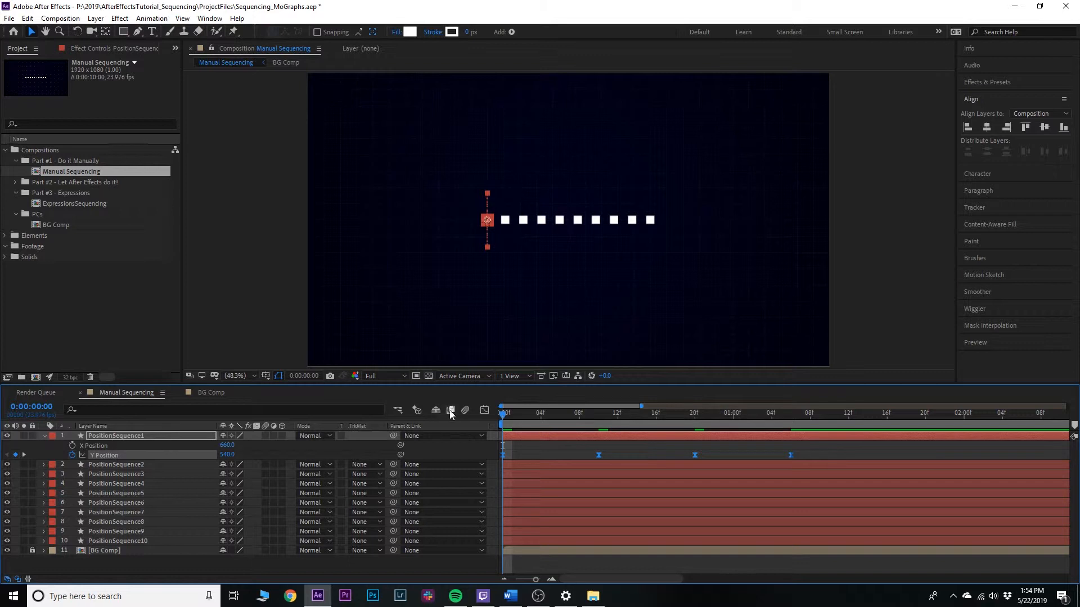
left_click(484, 410)
left_click_drag(580, 529, 535, 548)
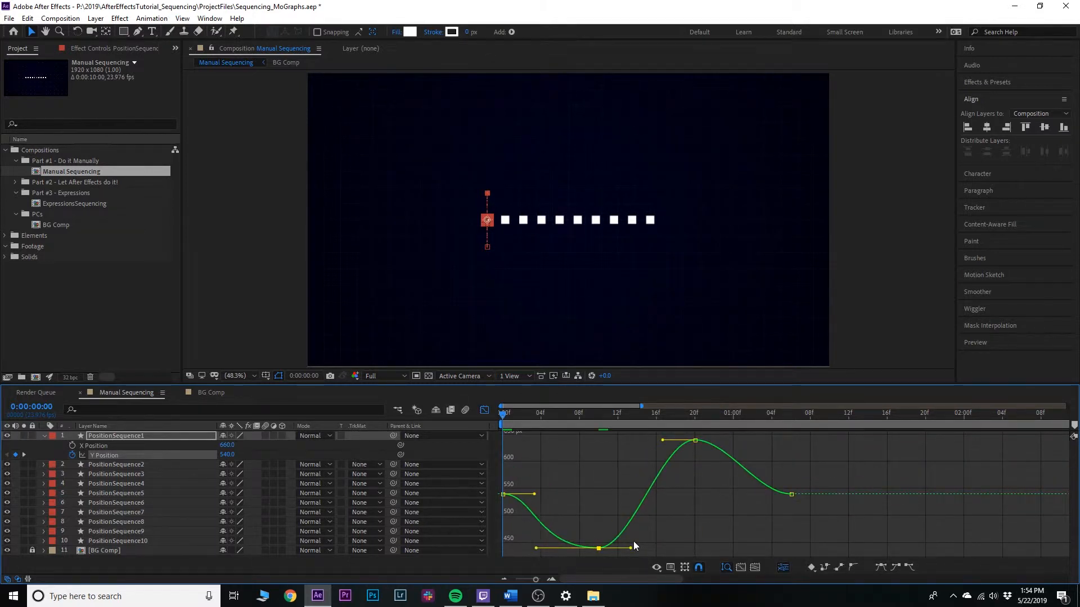
left_click_drag(630, 548, 653, 549)
left_click_drag(684, 417, 663, 464)
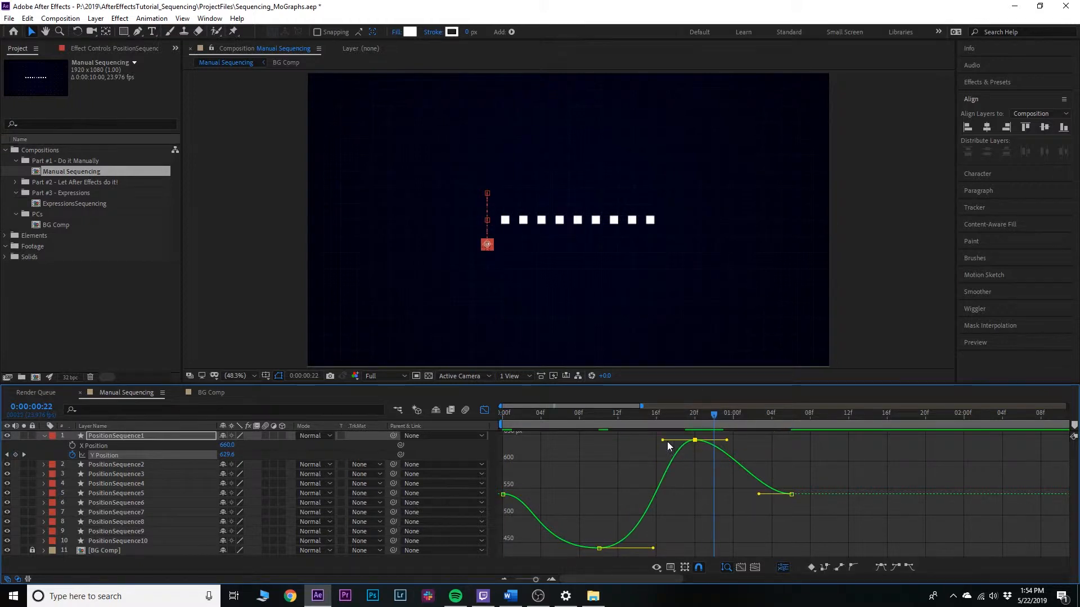
left_click_drag(727, 439, 495, 423)
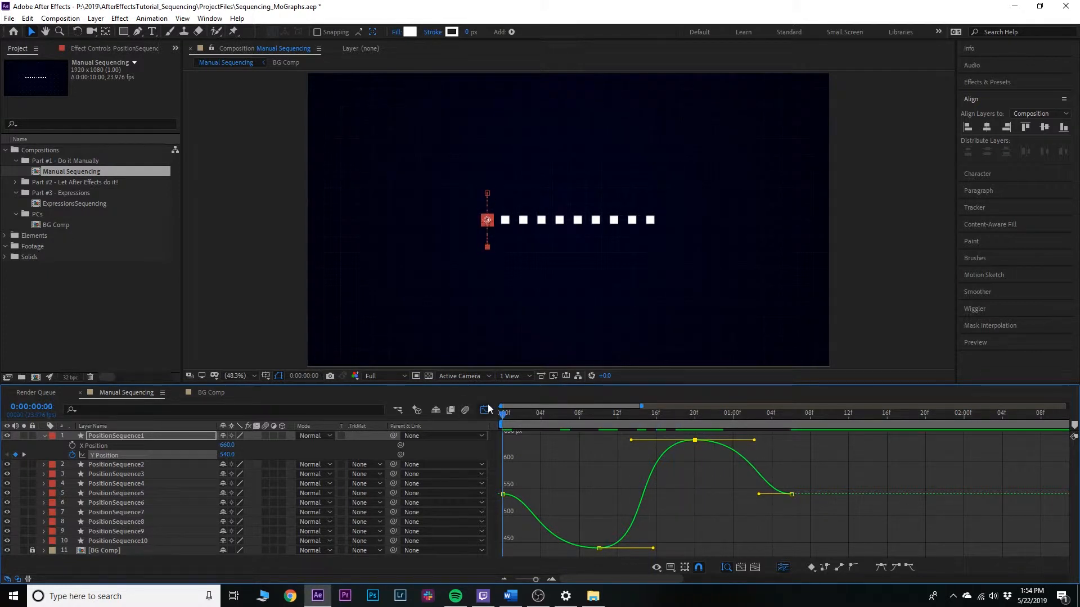
left_click(484, 410)
Step: Preview the eased motion of the first square
left_click(149, 573)
key("space")
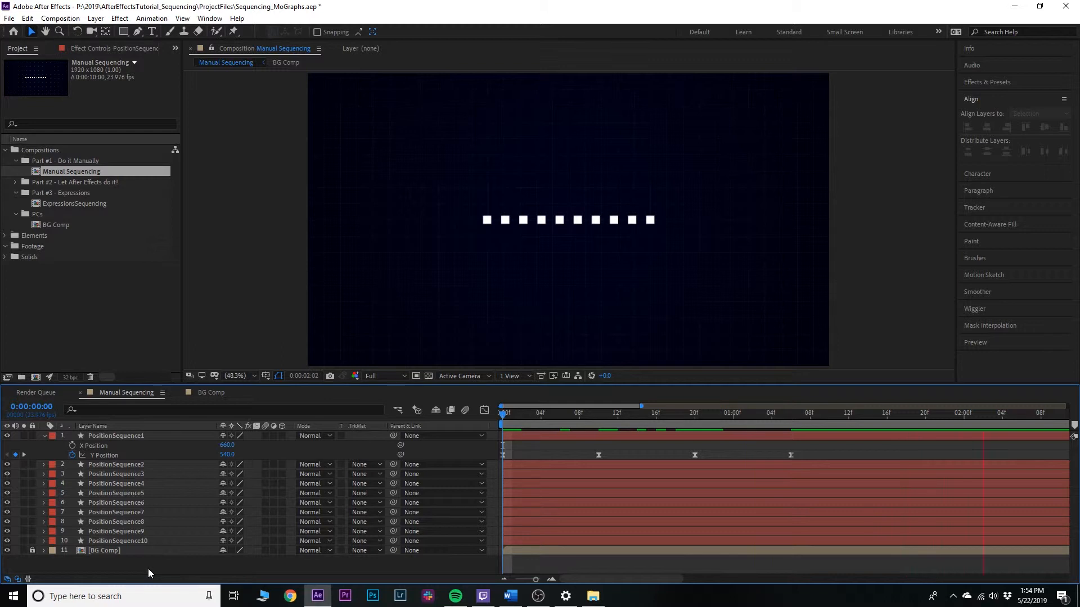
key("space")
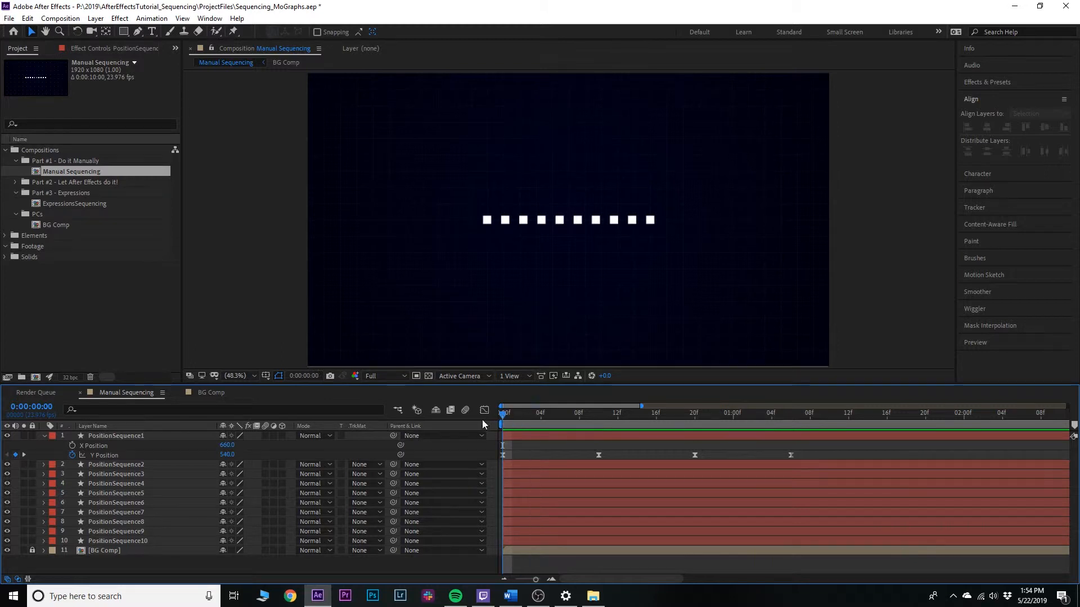
Step: Copy PositionSequence1's Y Position keyframes onto layers PositionSequence2 through PositionSequence10 and preview the result
left_click(103, 455)
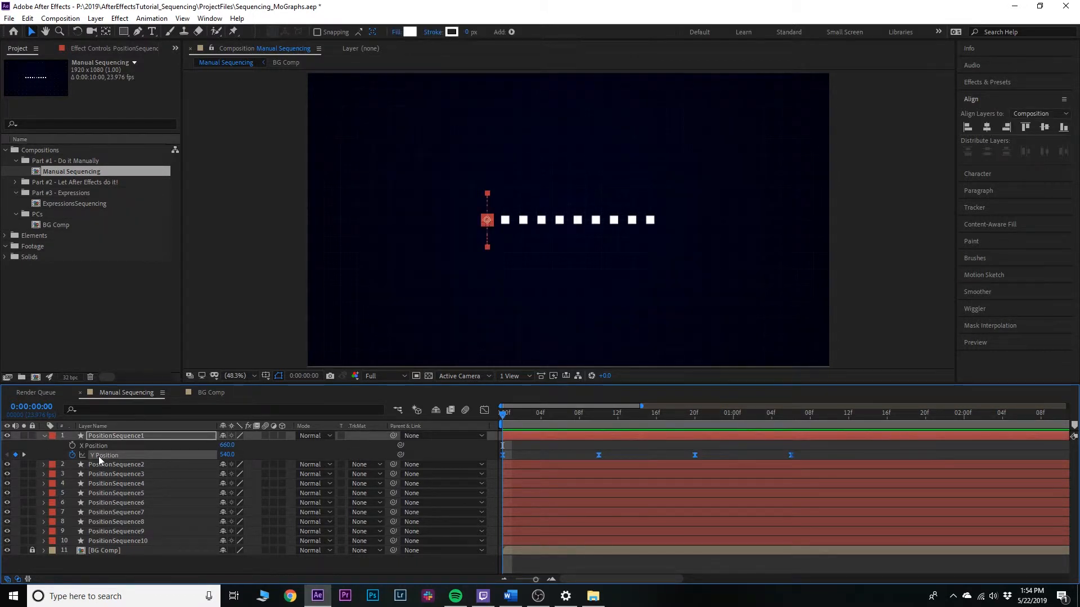
left_click(130, 466)
left_click(129, 542, "shift")
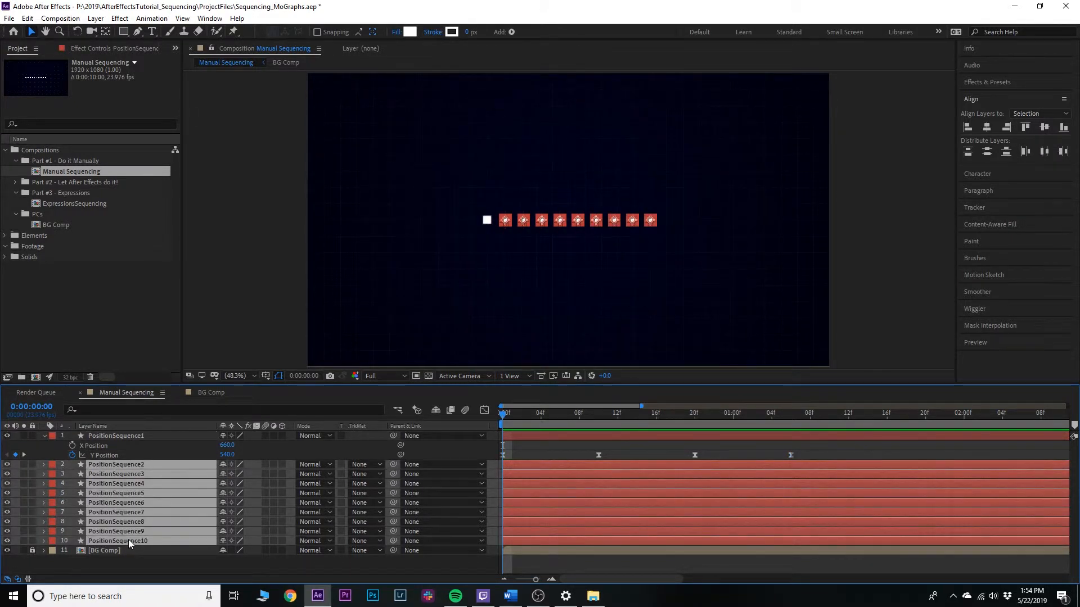
key("ctrl+v")
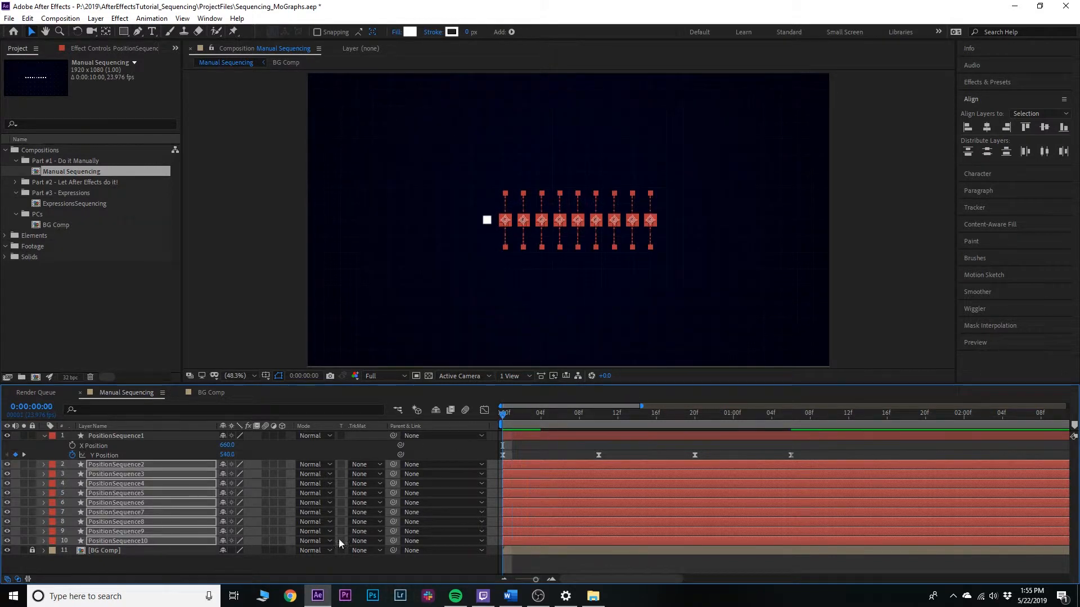
left_click(266, 572)
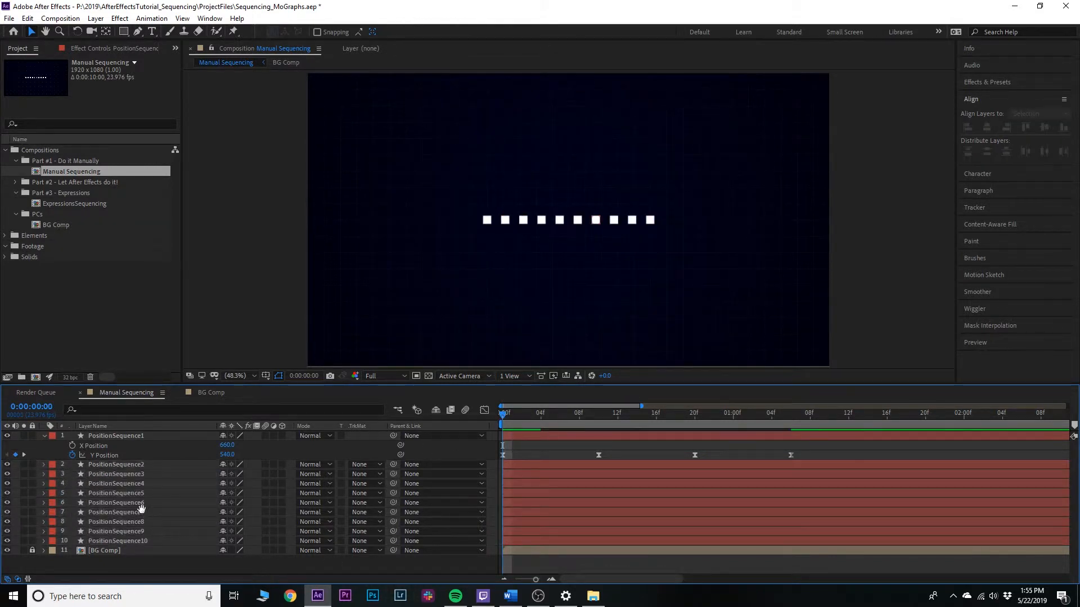
key("space")
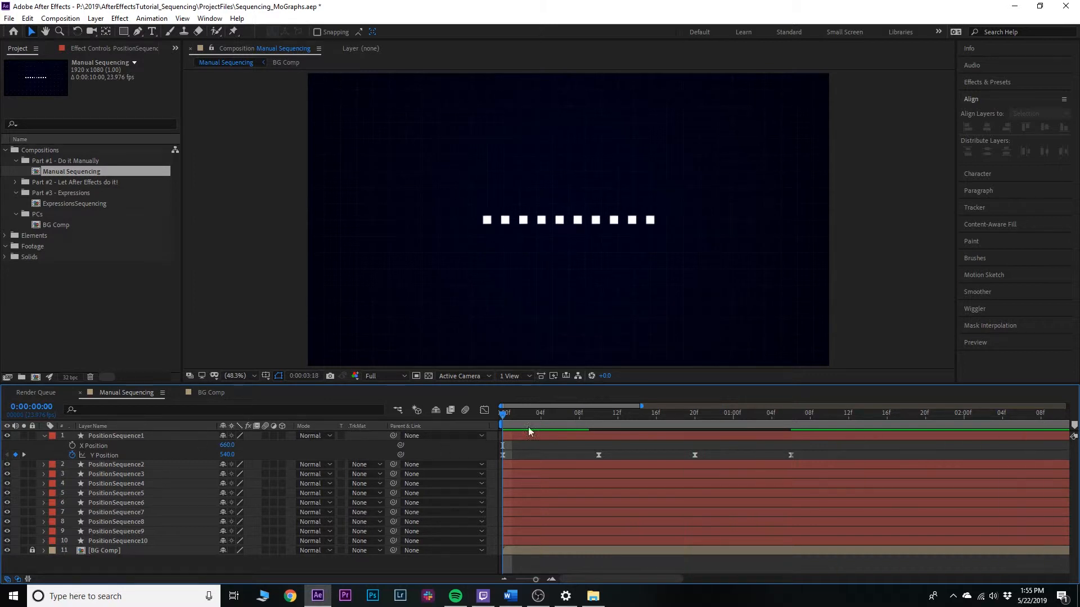
Step: Reveal the keyframed position properties of layers PositionSequence2 through PositionSequence10
left_click(139, 467)
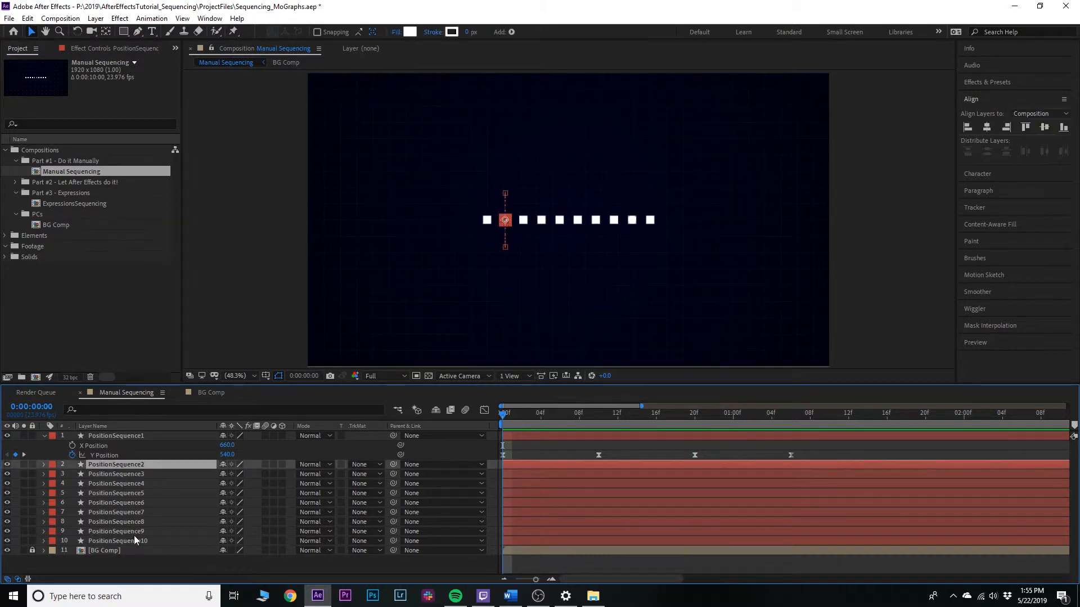
left_click(137, 541, "shift")
key("u")
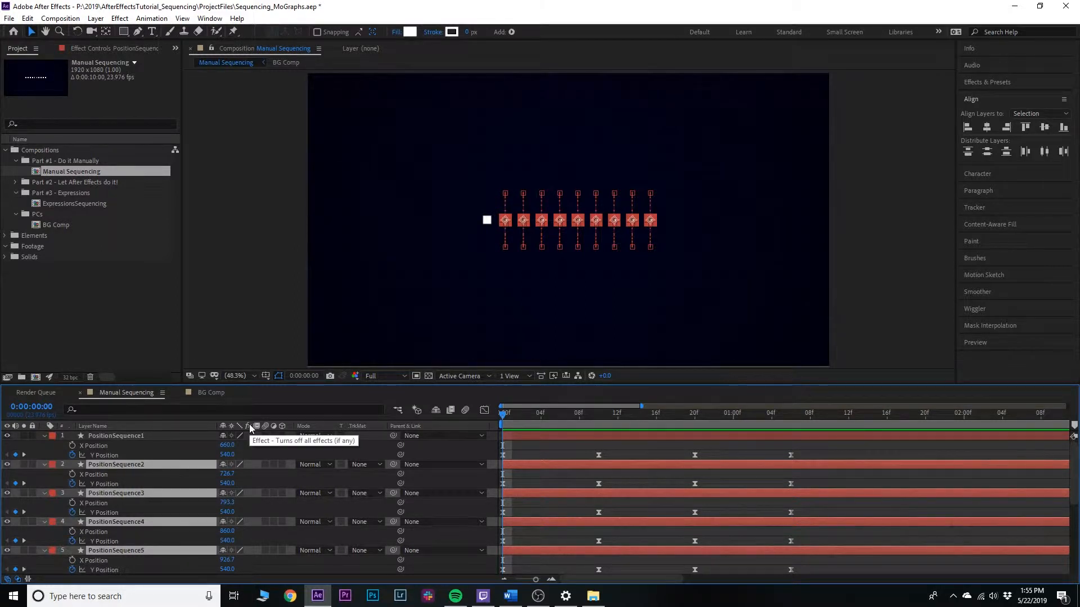
left_click(282, 477)
Step: Shift the PositionSequence2 layer two frames later so that it starts at frame 2
left_click(142, 471)
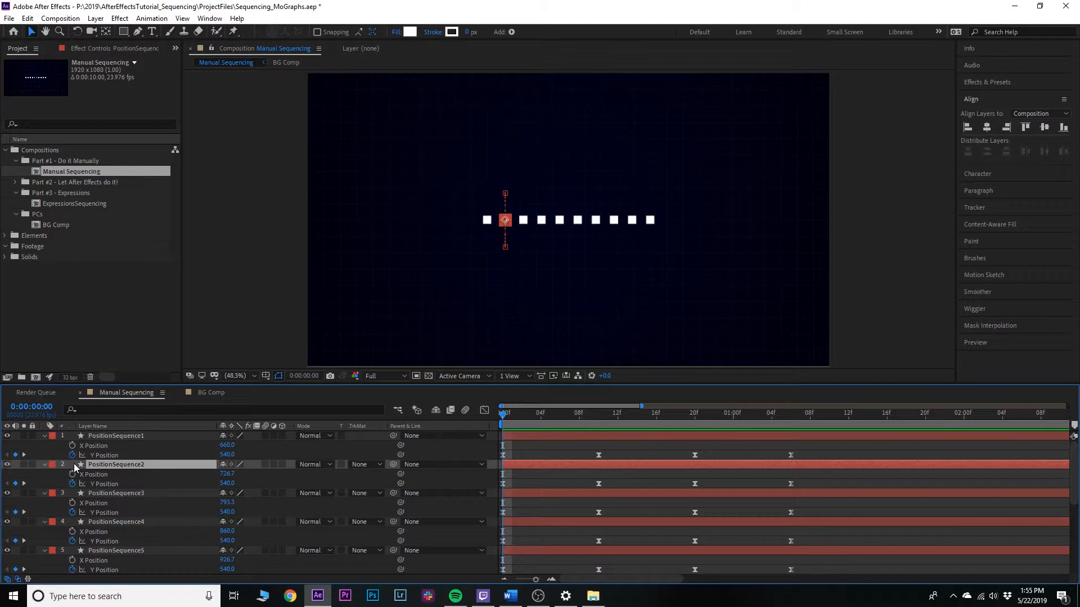
key("alt+Page_Down")
key("alt+Page_Down")
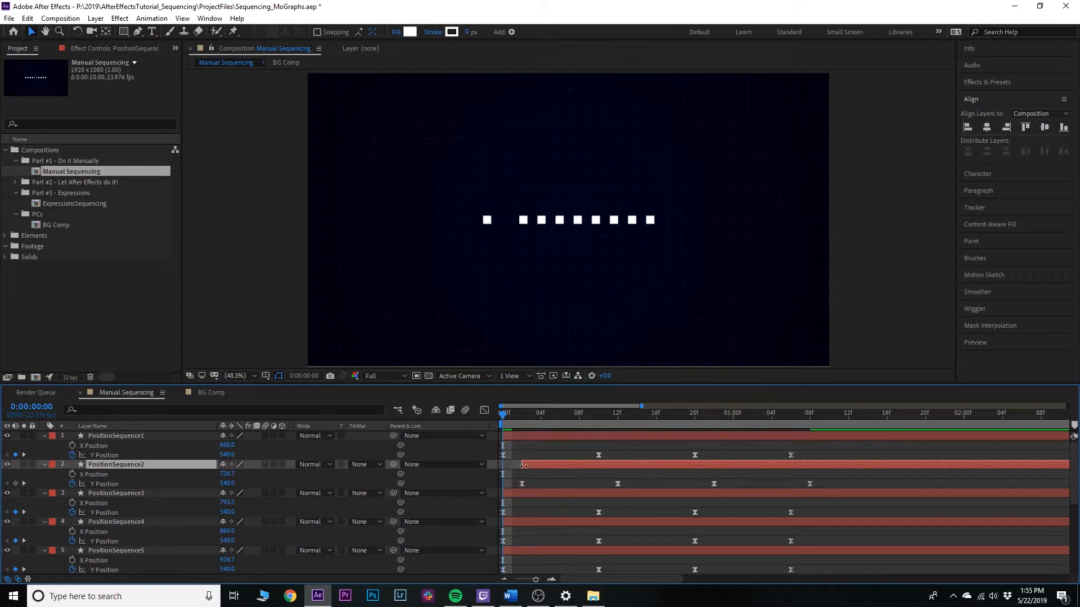
Step: Try extending the start of PositionSequence2 to frame 0 and preview it soloed together with PositionSequence1
left_click(518, 464)
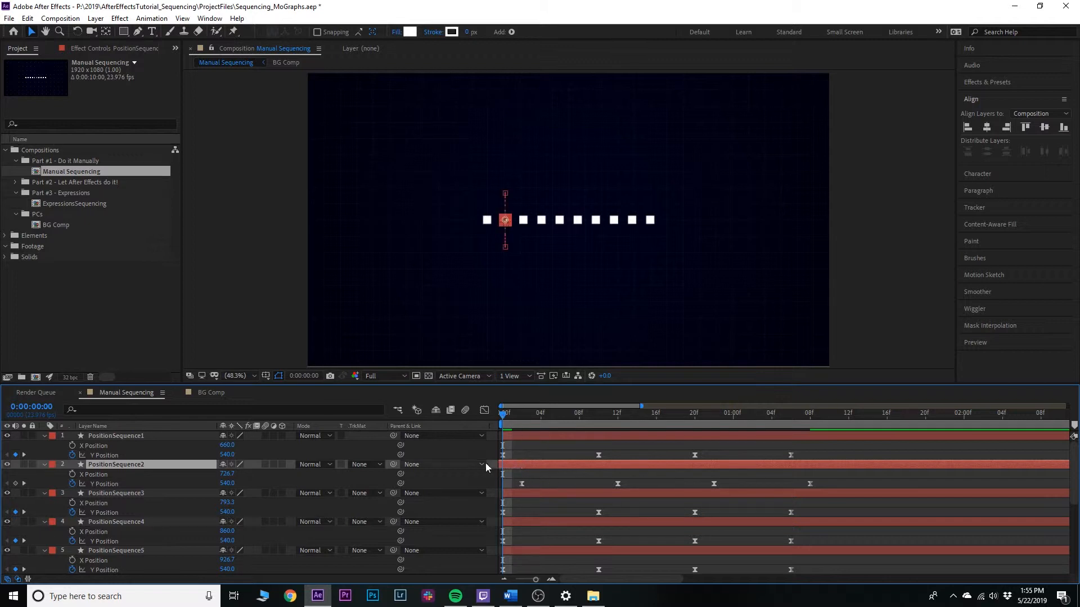
left_click(541, 473)
left_click(23, 436)
left_click(23, 464)
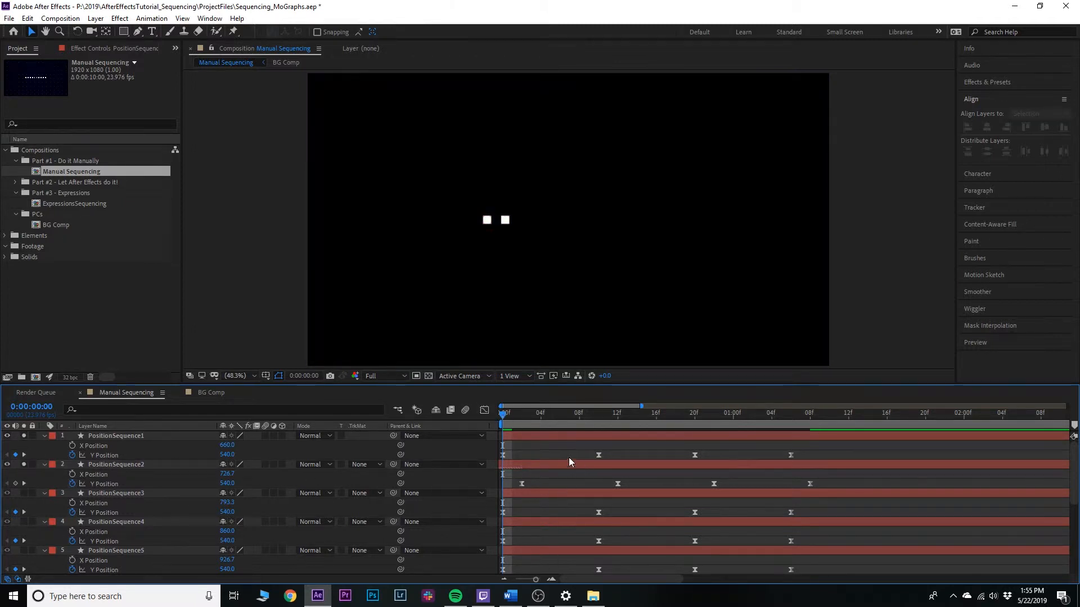
key("space")
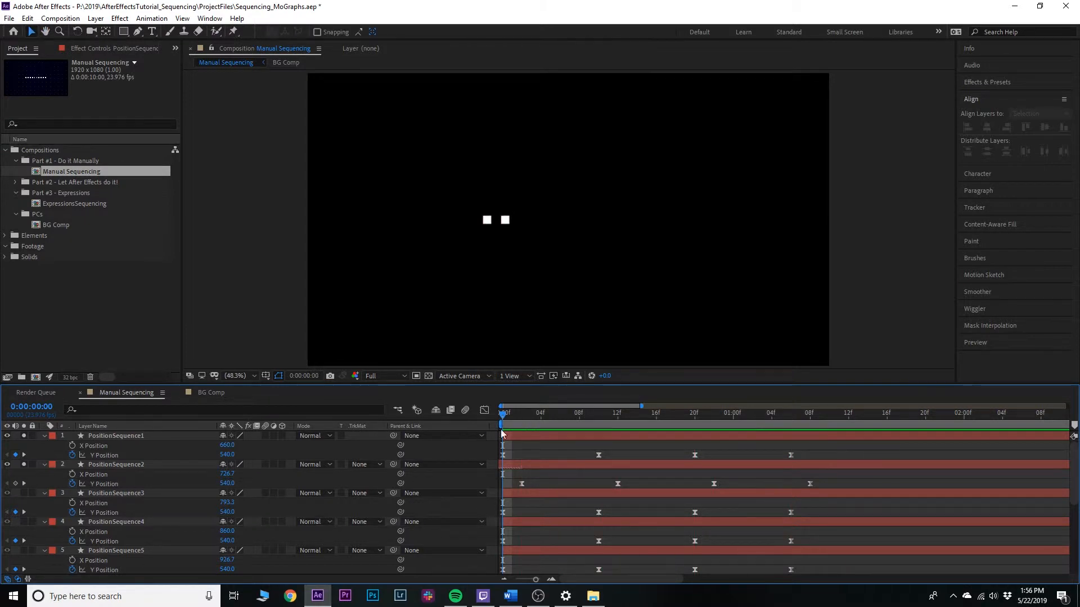
Step: Undo the soloing and the extended start of PositionSequence2, and scrub over the first frames
key("ctrl+z")
key("ctrl+z")
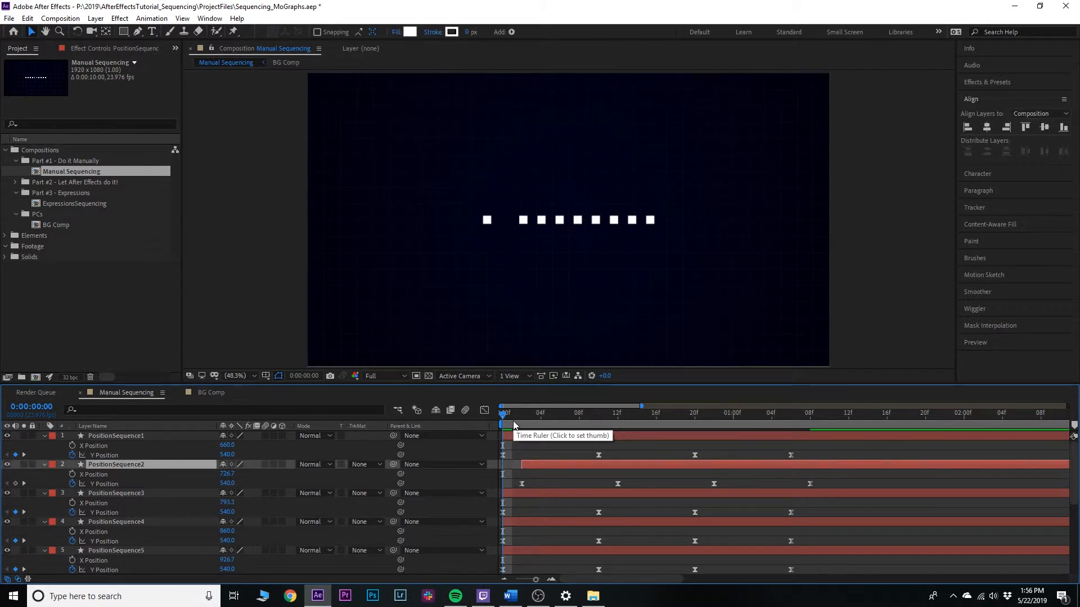
left_click_drag(522, 424, 485, 423)
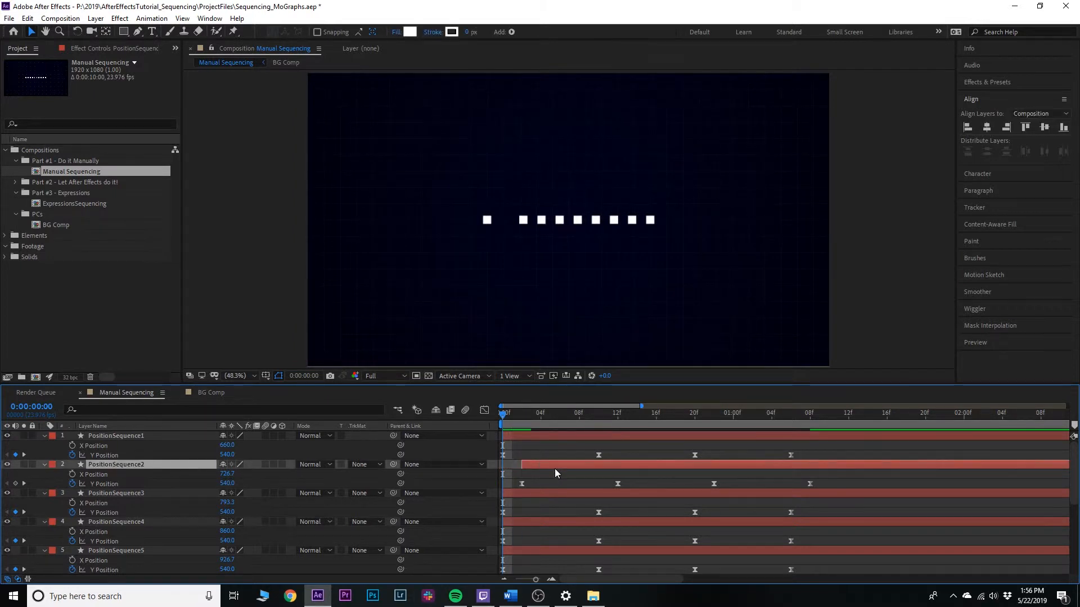
Step: Shift the PositionSequence3 layer four frames later so that it starts at frame 4
left_click(514, 495)
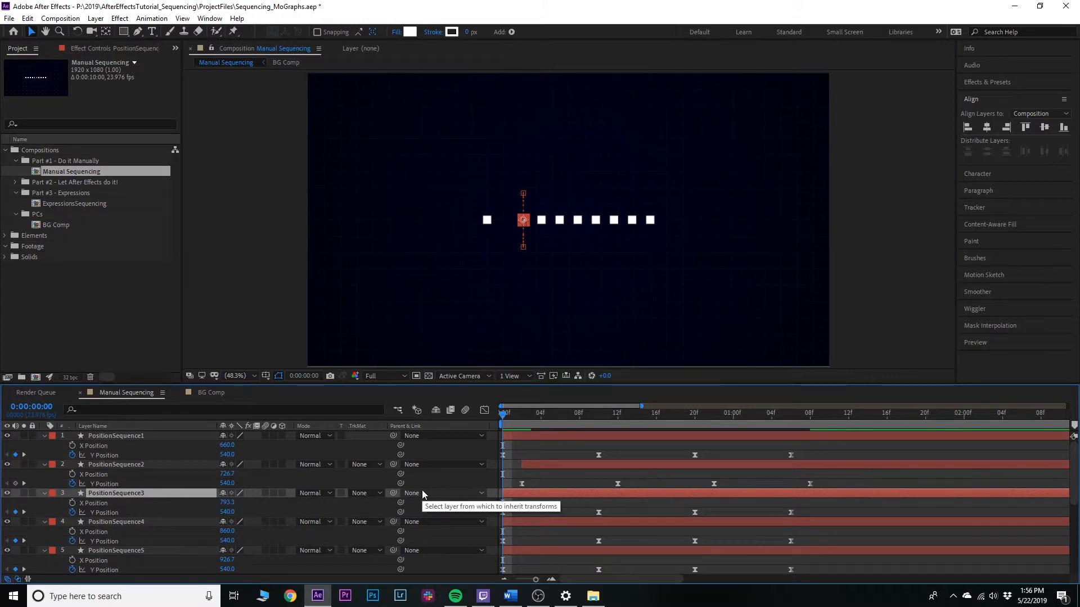
key("alt+Page_Down")
key("alt+Page_Down")
key("alt+Page_Down")
key("alt+Page_Down")
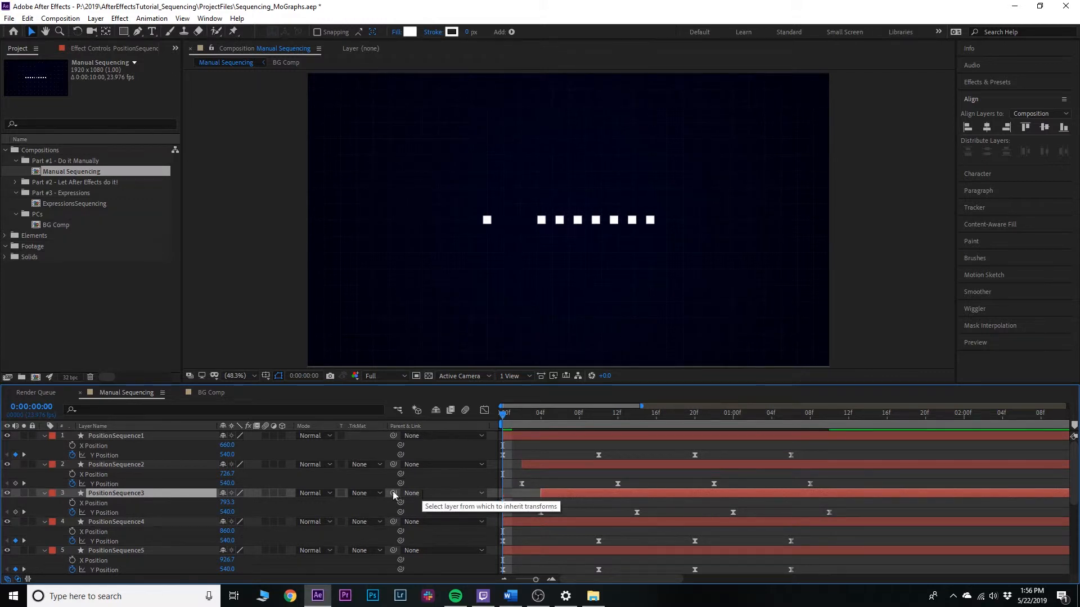
Step: Shift the PositionSequence4 layer six frames later so that it starts at frame 6
left_click(172, 524)
key("alt+Page_Down")
key("alt+Page_Down")
key("alt+Page_Down")
key("alt+Page_Down")
key("alt+Page_Down")
key("alt+Page_Down")
Step: Shift the PositionSequence5 layer eight frames later so that it starts at frame 8
left_click(144, 552)
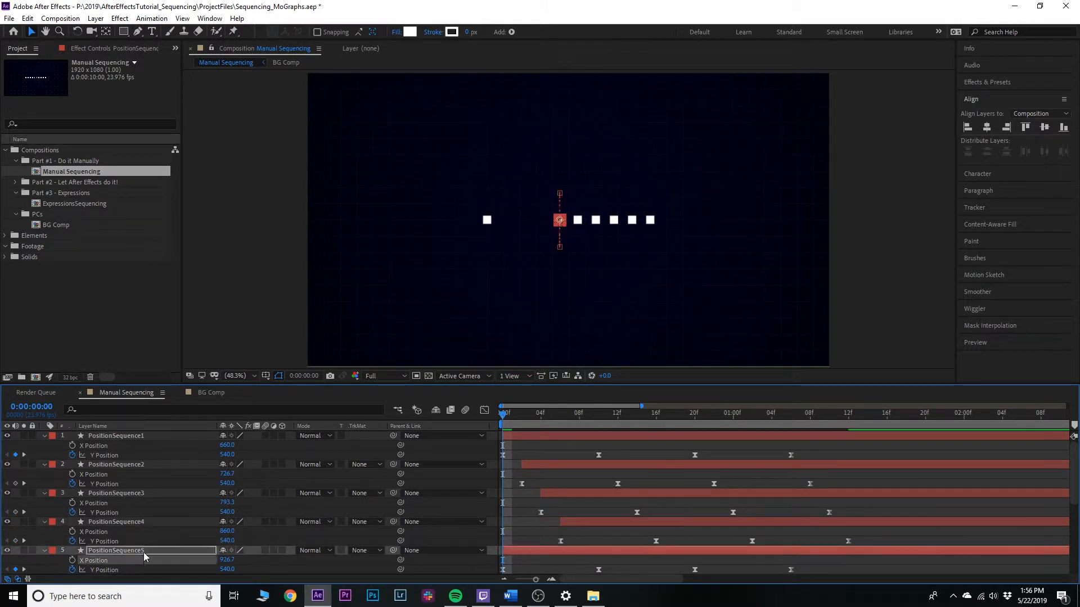
key("alt+Page_Down")
key("alt+Page_Down")
key("alt+Page_Down")
key("alt+Page_Down")
key("alt+Page_Down")
key("alt+Page_Down")
key("alt+Page_Down")
key("alt+Page_Down")
Step: Shift the PositionSequence6 layer ten frames later so that it starts at frame 10
scroll(152, 548, "down", 2)
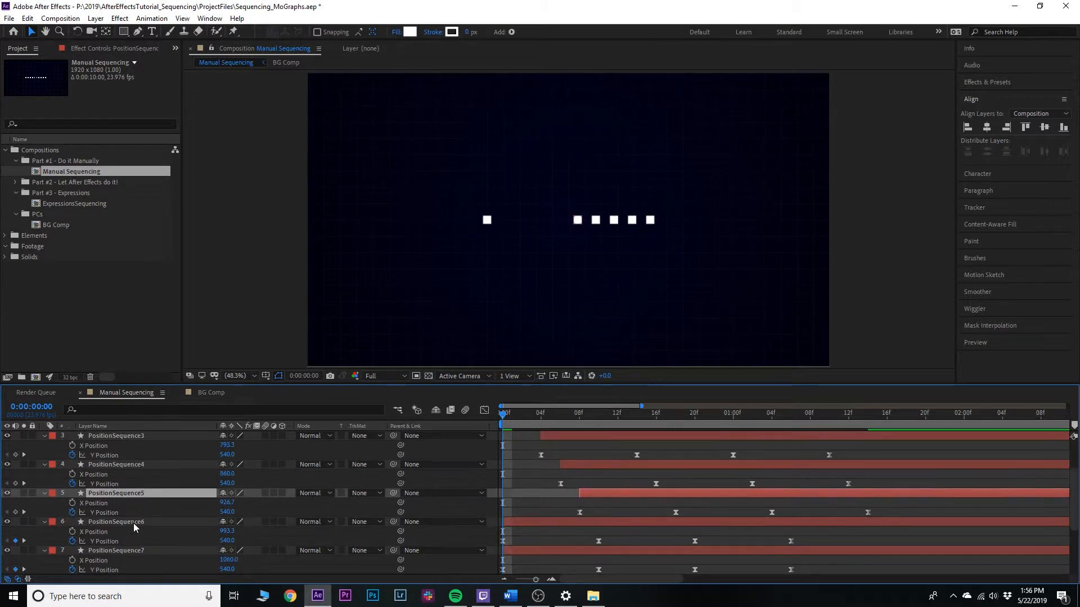
left_click(135, 523)
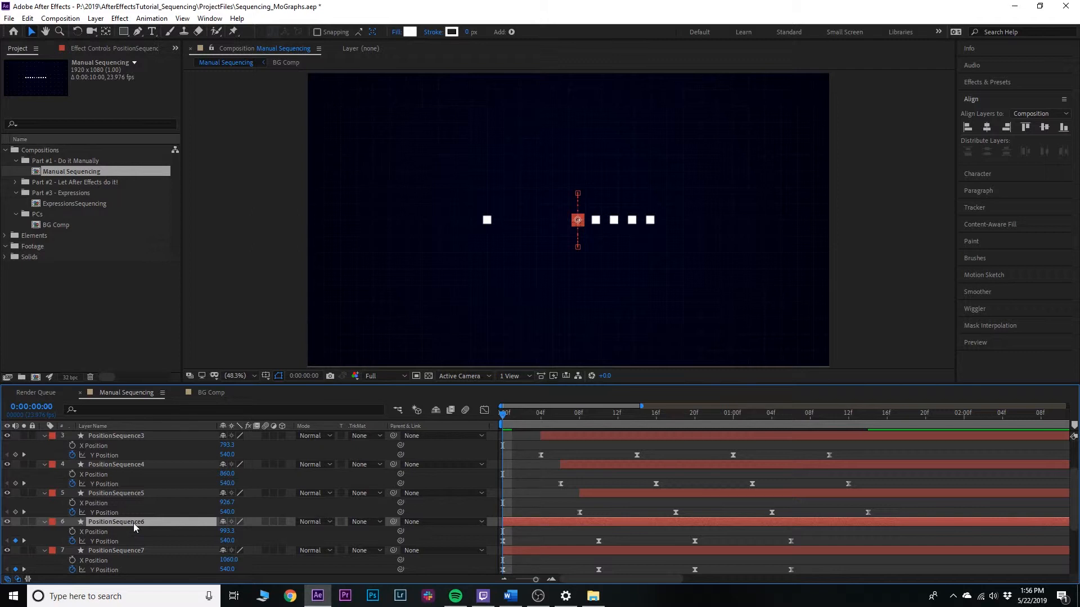
key("alt+shift+Page_Down")
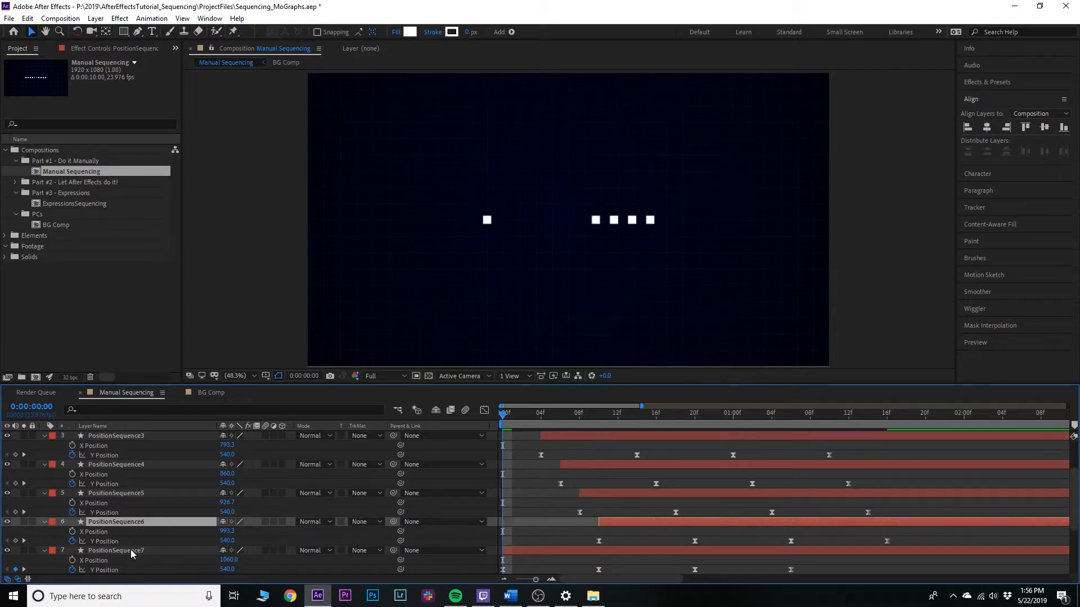
Step: Shift the PositionSequence7 layer twelve frames later so that it starts at frame 12
left_click(132, 553)
key("alt+shift+Page_Down")
key("alt+Page_Down")
key("alt+Page_Down")
Step: Shift the PositionSequence8 layer fourteen frames later so that it starts at frame 14
scroll(537, 513, "down", 1)
scroll(537, 513, "down", 1)
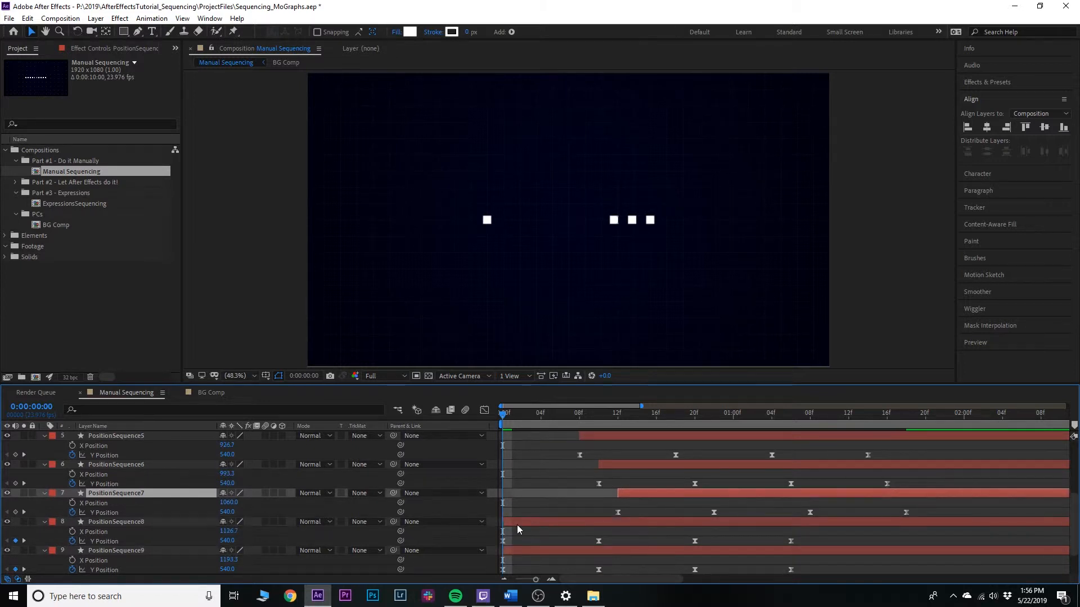
left_click(517, 523)
key("alt+shift+Page_Down")
key("alt+Page_Down")
key("alt+Page_Down")
key("alt+Page_Down")
key("alt+Page_Down")
Step: Shift the PositionSequence9 layer sixteen frames later so that it starts at frame 16
scroll(225, 476, "down", 1)
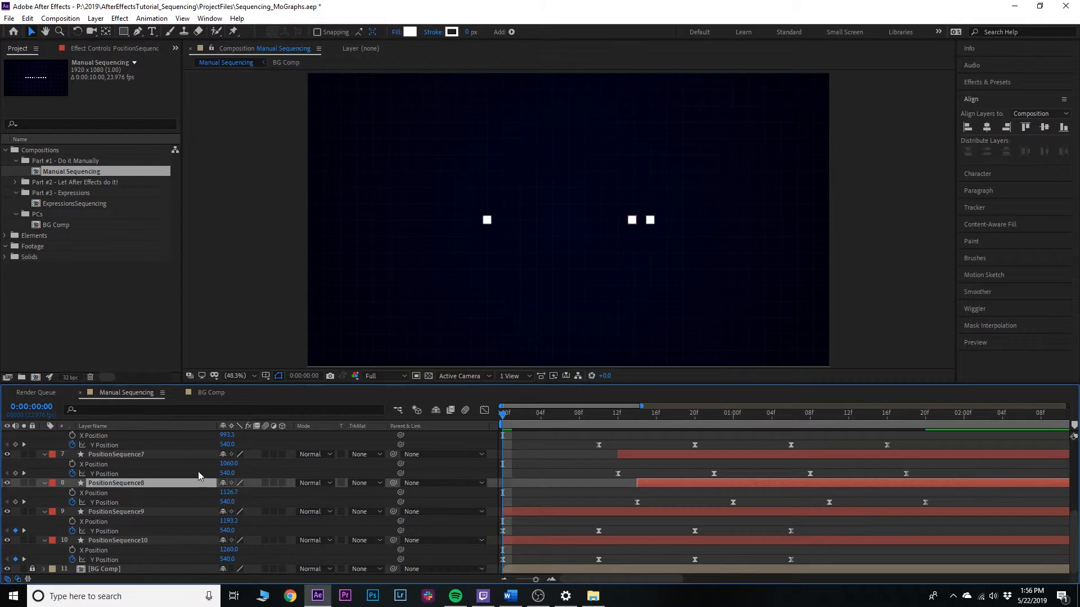
left_click(140, 513)
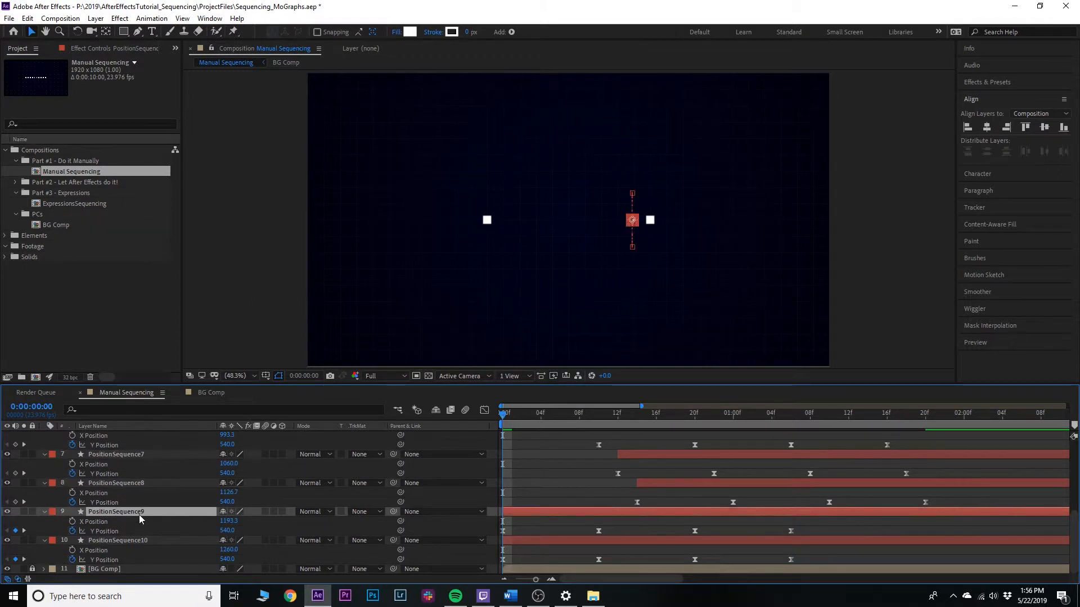
key("alt+shift+Page_Down")
key("alt+shift+Page_Down")
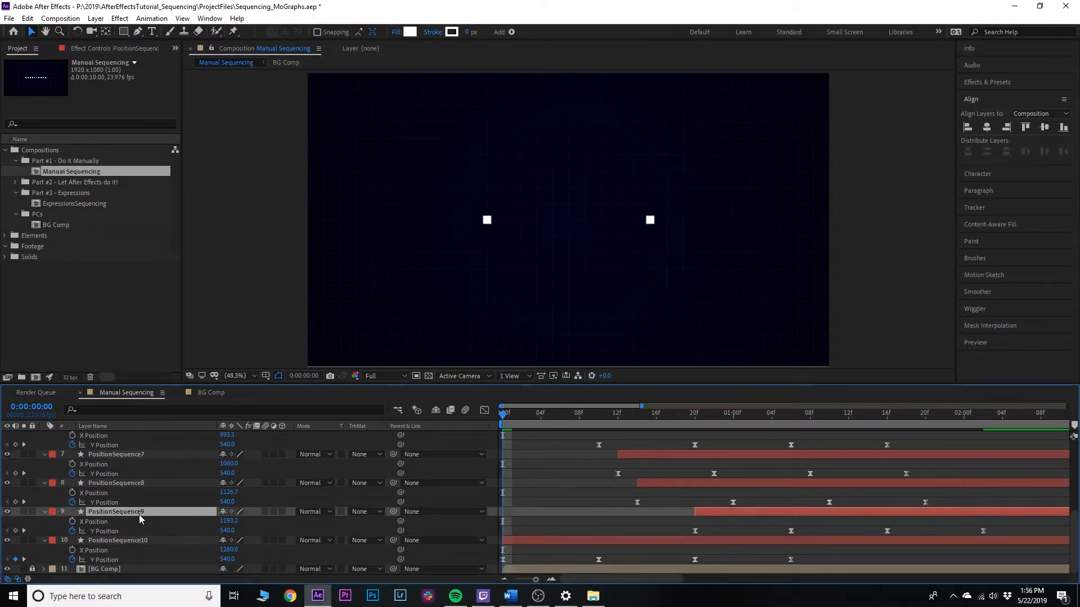
key("alt+Page_Up")
key("alt+Page_Up")
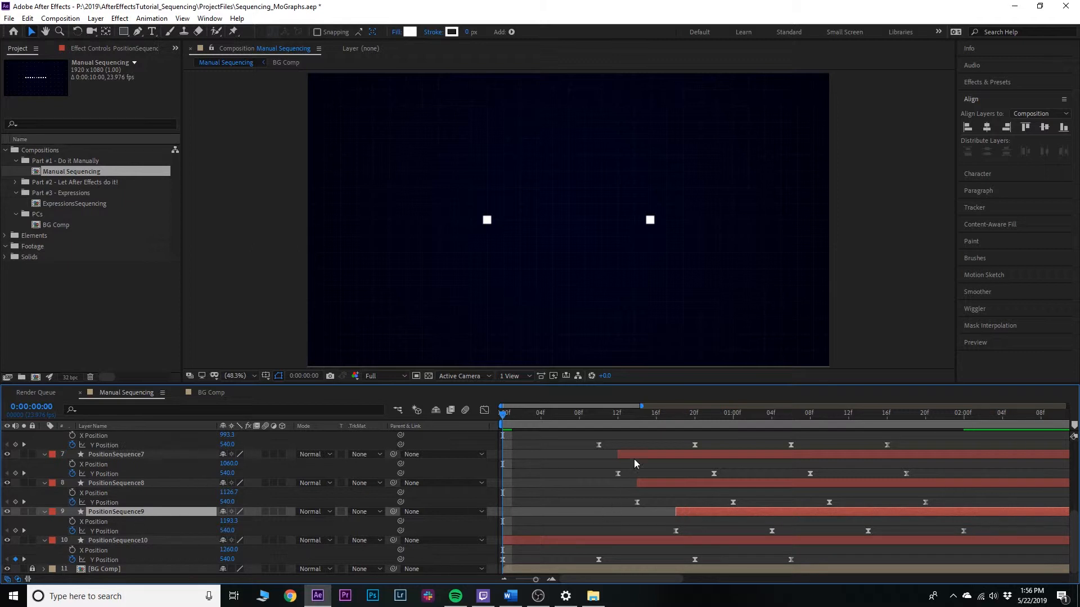
key("alt+Page_Up")
key("alt+Page_Up")
key("alt+Page_Up")
key("alt+Page_Up")
key("alt+Page_Down")
key("alt+Page_Down")
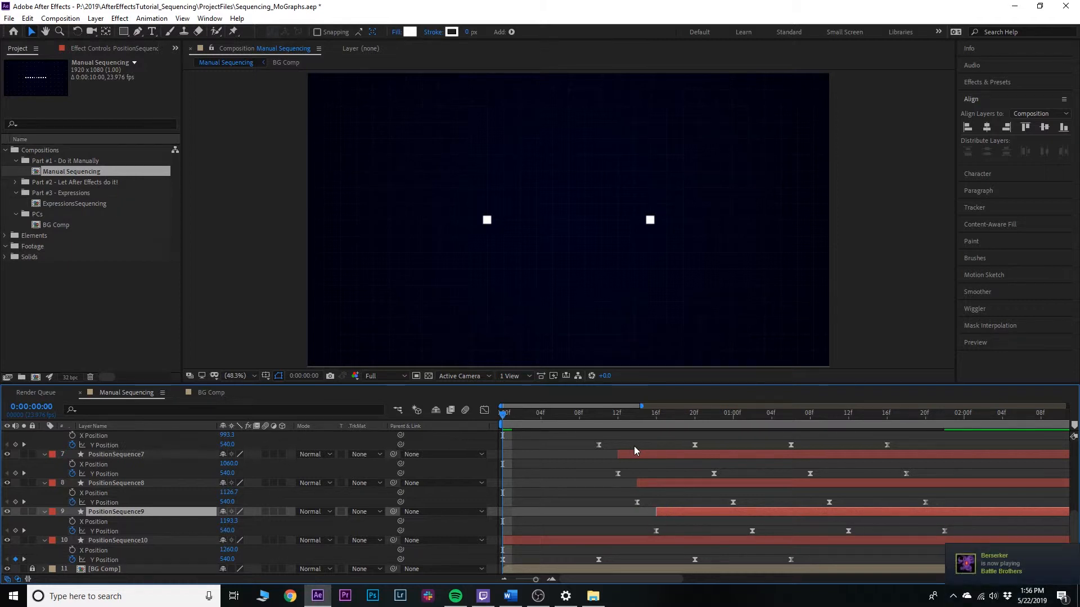
Step: Shift the PositionSequence10 layer eighteen frames later so that it starts at frame 18
left_click(634, 545)
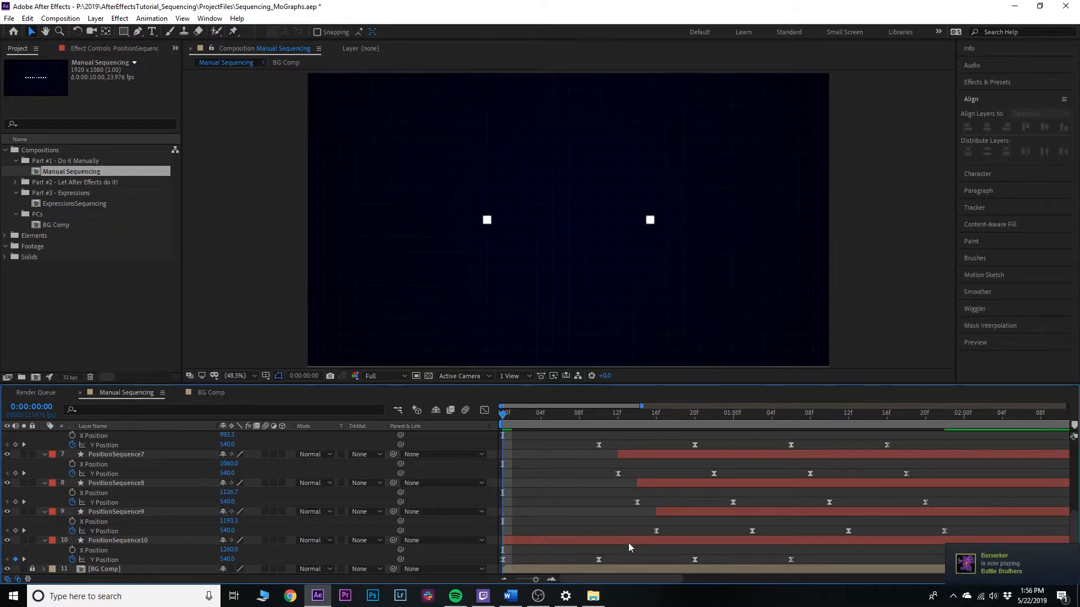
left_click(628, 541)
key("alt+shift+Page_Down")
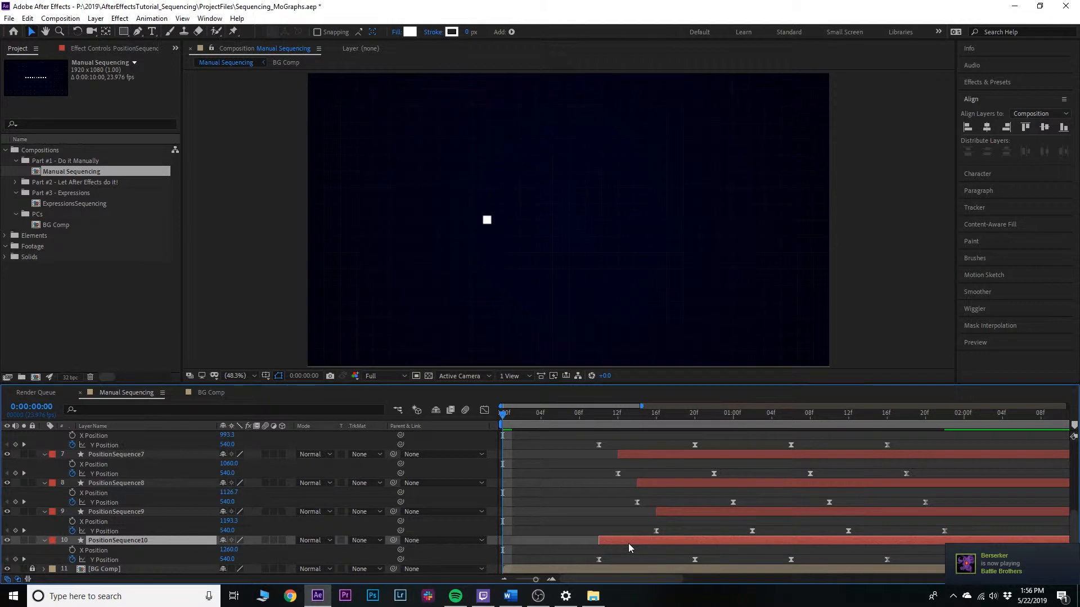
key("alt+shift+Page_Down")
key("alt+Page_Up")
key("alt+Page_Up")
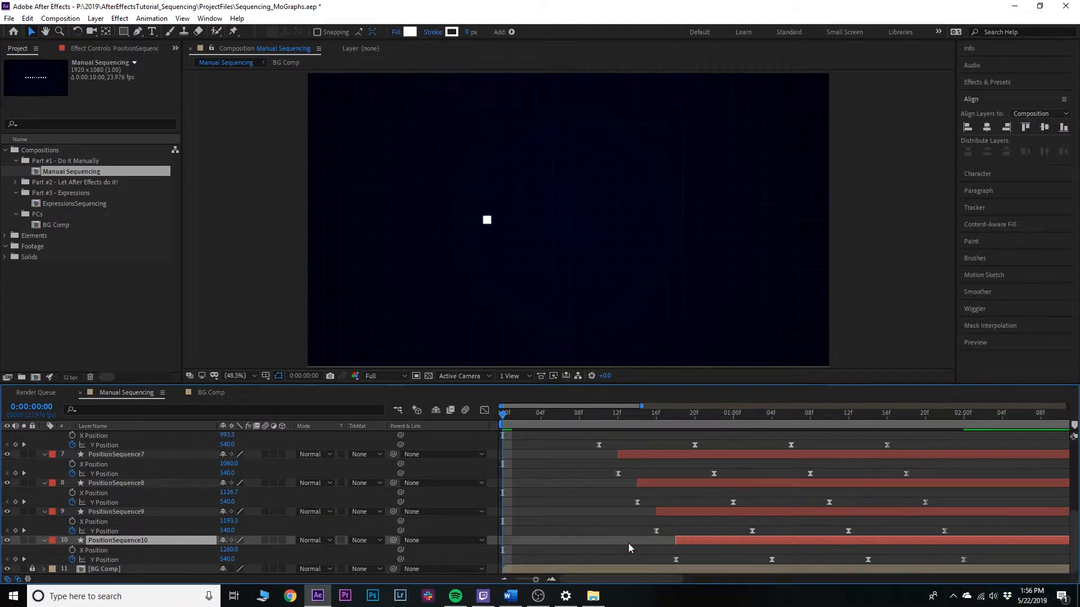
Step: Check the squares' staggered positions and the starts of the last layers from frame 16 to frame 18
left_click(656, 418)
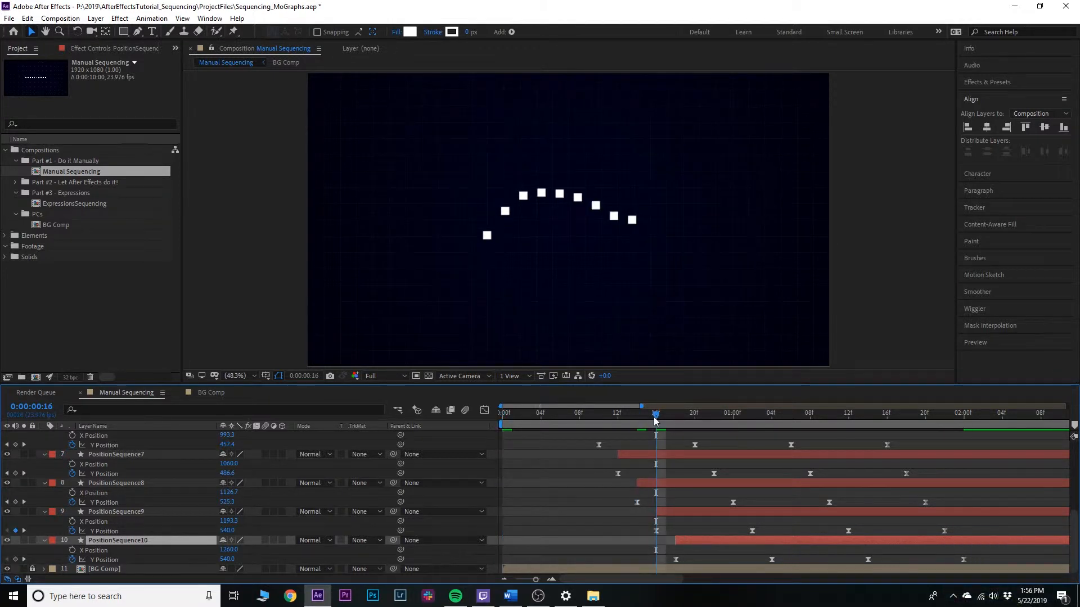
key("Page_Down")
key("Page_Down")
Step: Extend the starts of all ten PositionSequence layers back to frame 0 without moving their keyframes
left_click_drag(654, 416, 502, 433)
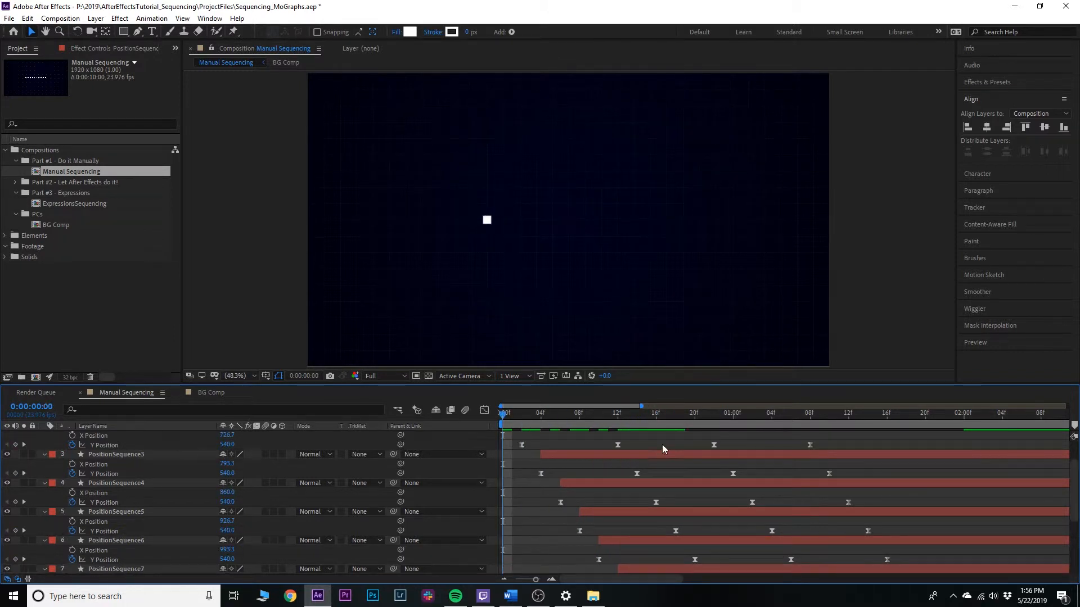
scroll(562, 472, "up", 5)
key("ctrl+a")
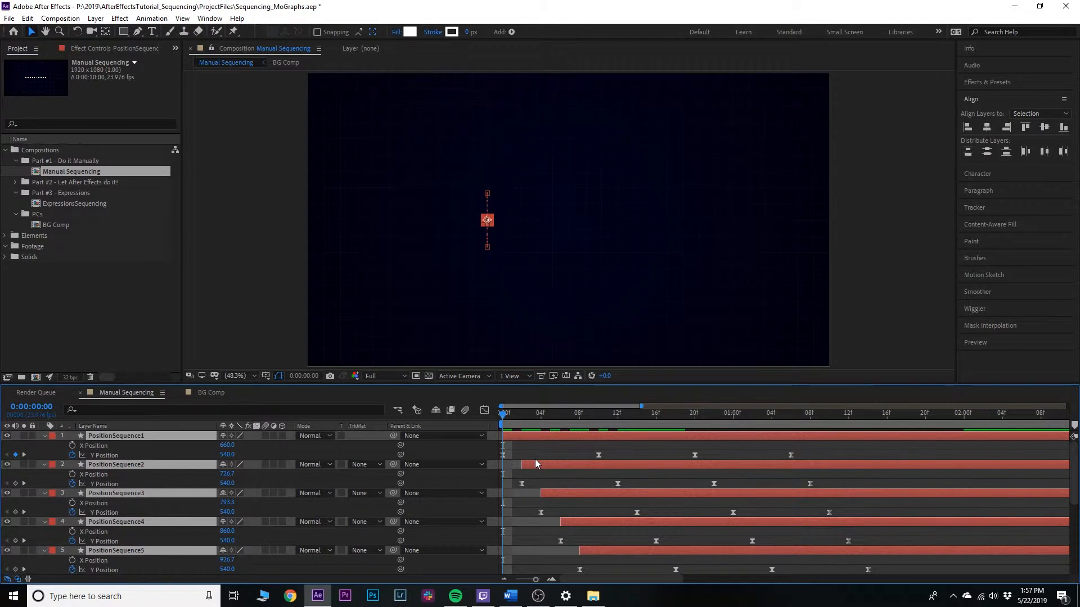
key("alt+[")
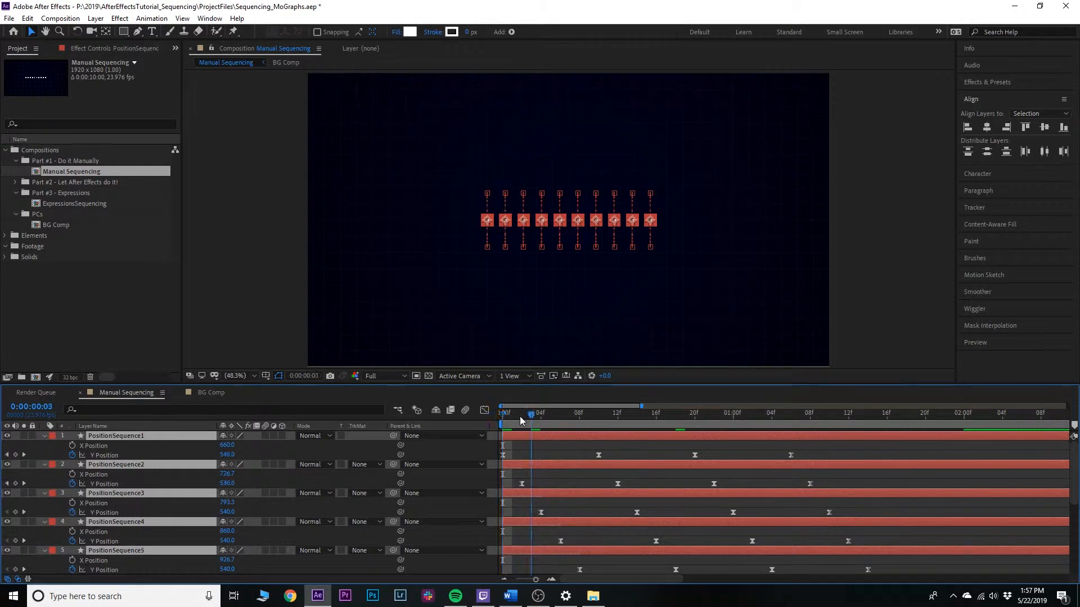
Step: Deselect the layers and play back the sequenced wave animation of the squares from frame 0
left_click(542, 451)
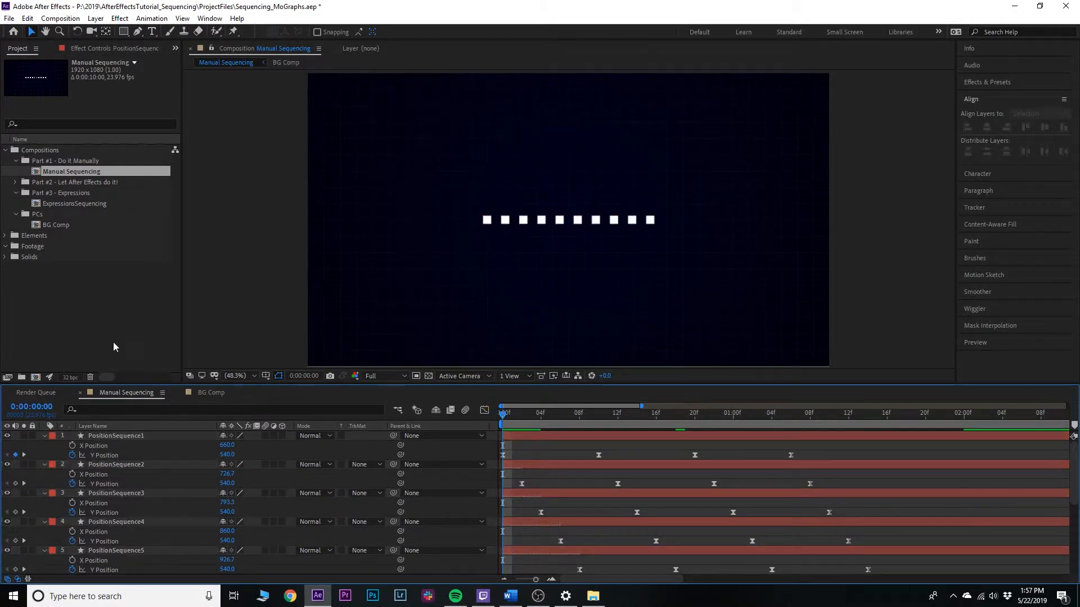
key("space")
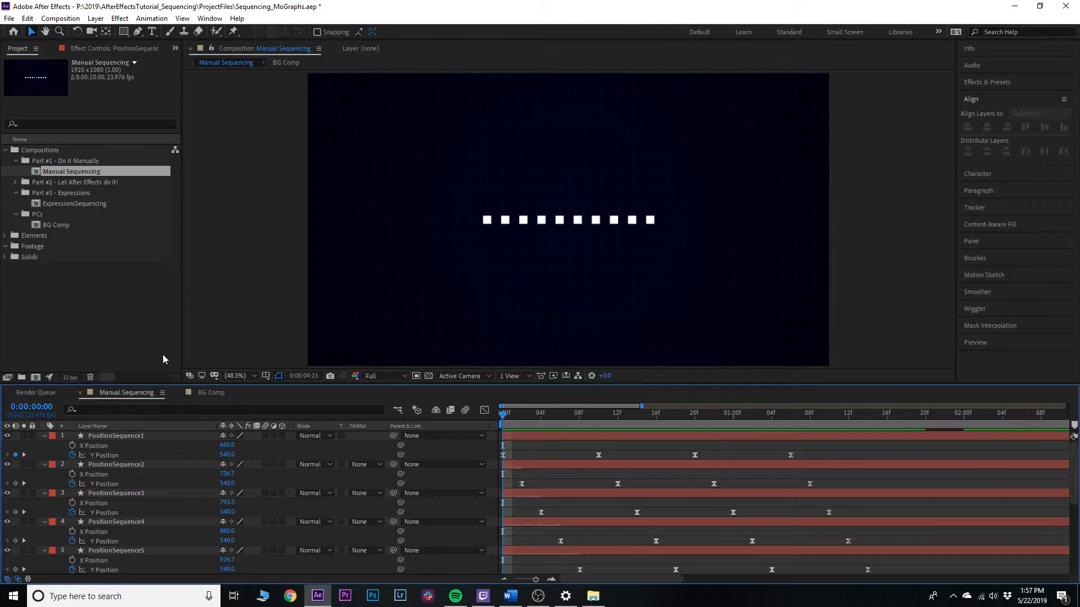
key("space")
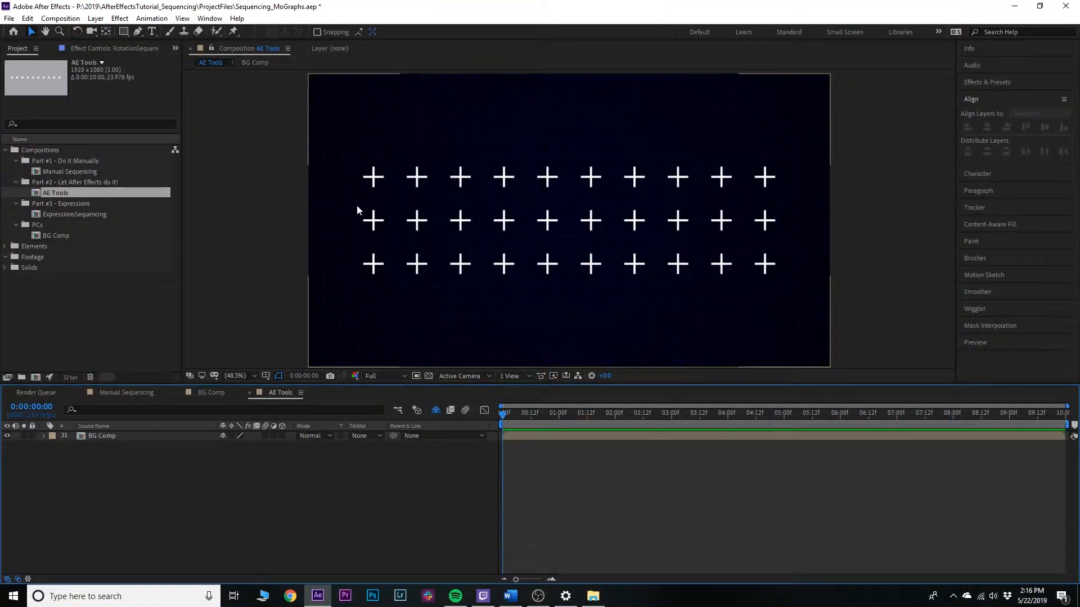
Step: Show the hidden shy RotationSequence layers in the AE Tools composition and look through the layer stack
left_click(436, 410)
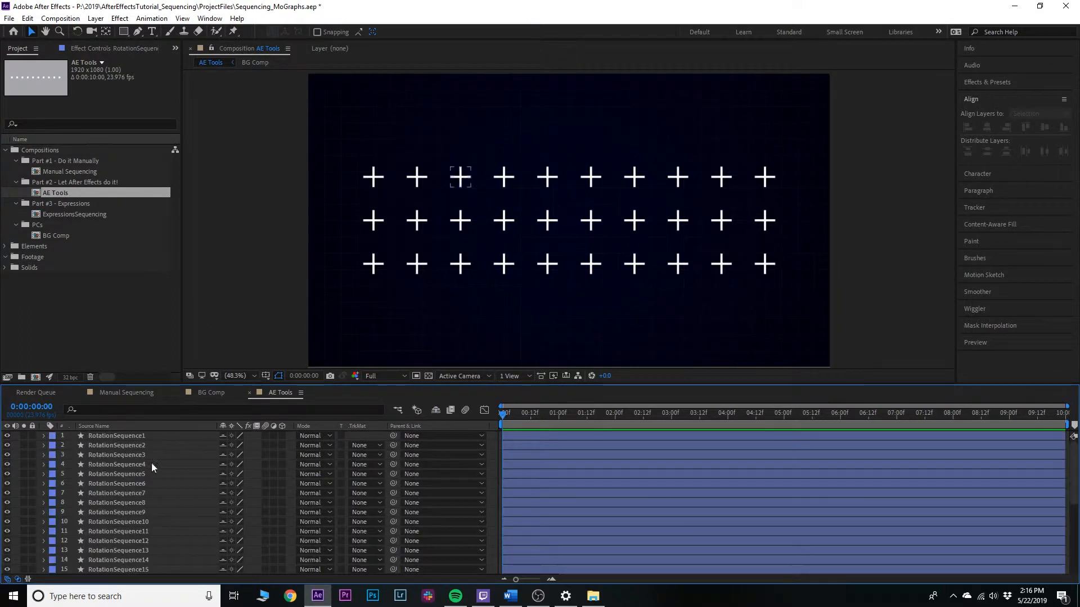
left_click(122, 439)
scroll(155, 497, "down", 5)
left_click(154, 557)
scroll(152, 546, "up", 5)
Step: Reveal the Rotation property of RotationSequence1 and set its first keyframe at frame 0
left_click(144, 438)
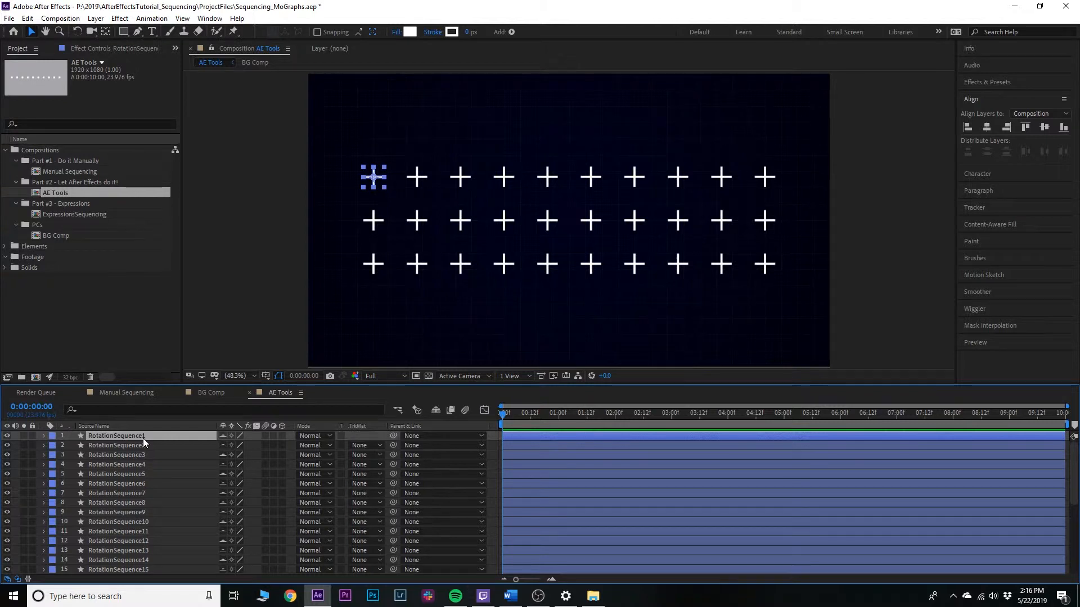
key("p")
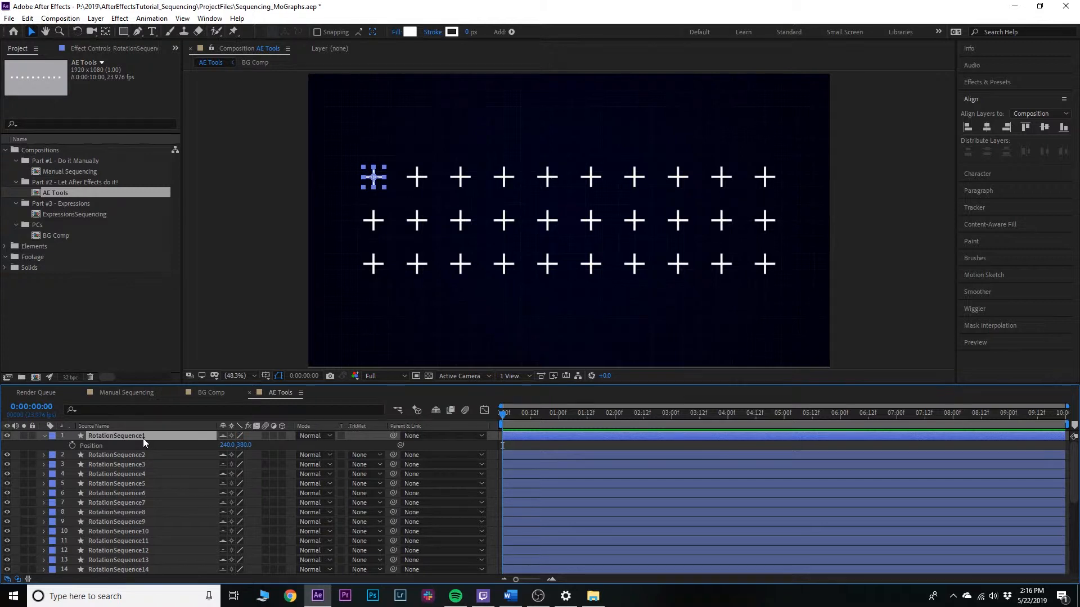
key("r")
left_click(72, 446)
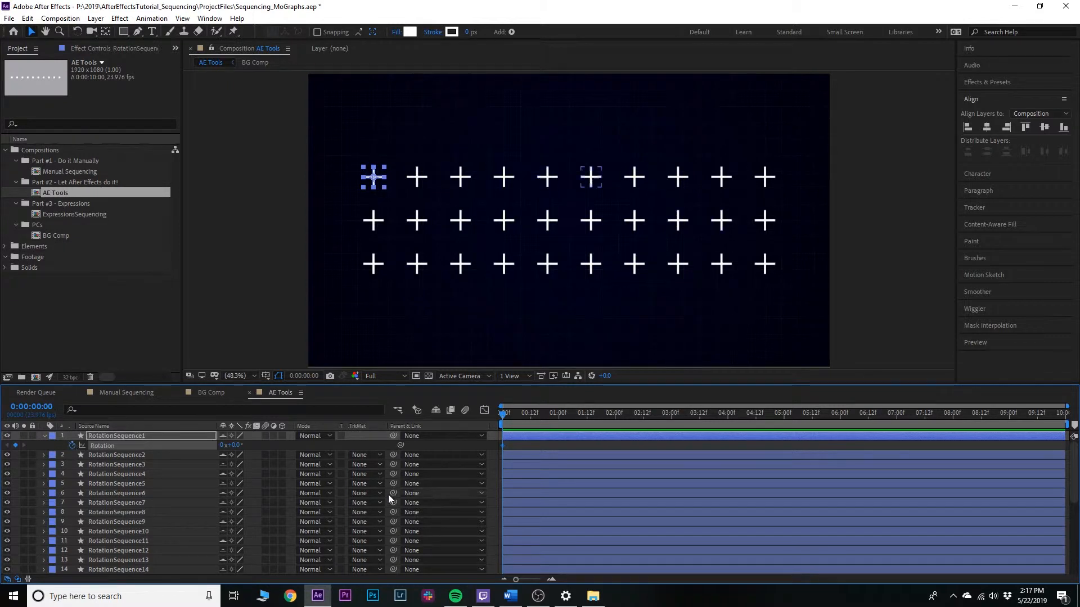
Step: Add a Rotation keyframe of 180° to RotationSequence1 at frame 20
key("shift+Page_Down")
key("shift+Page_Down")
left_click(235, 445)
type("180")
key("Return")
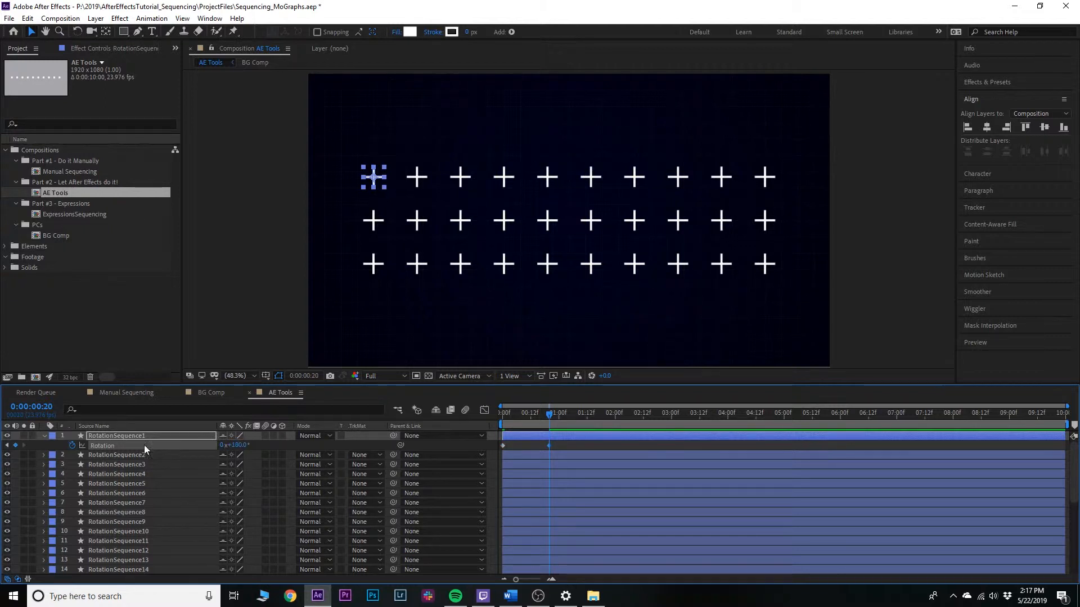
Step: Easy-ease both Rotation keyframes of RotationSequence1 and lengthen their value-graph handles to roughly two thirds of the span
left_click_drag(564, 444, 477, 448)
left_click(484, 410)
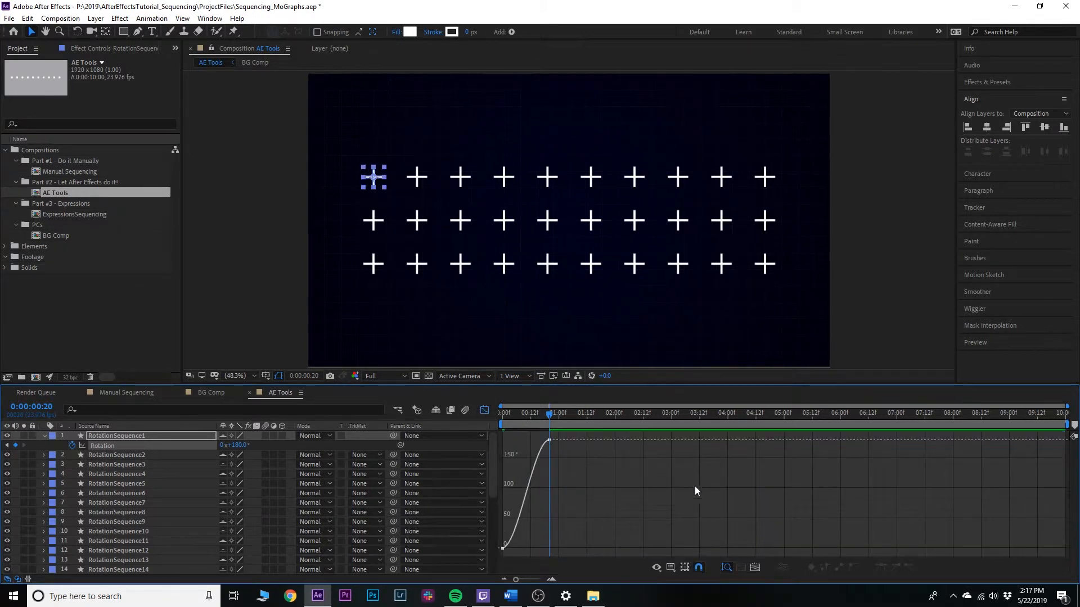
left_click(541, 444)
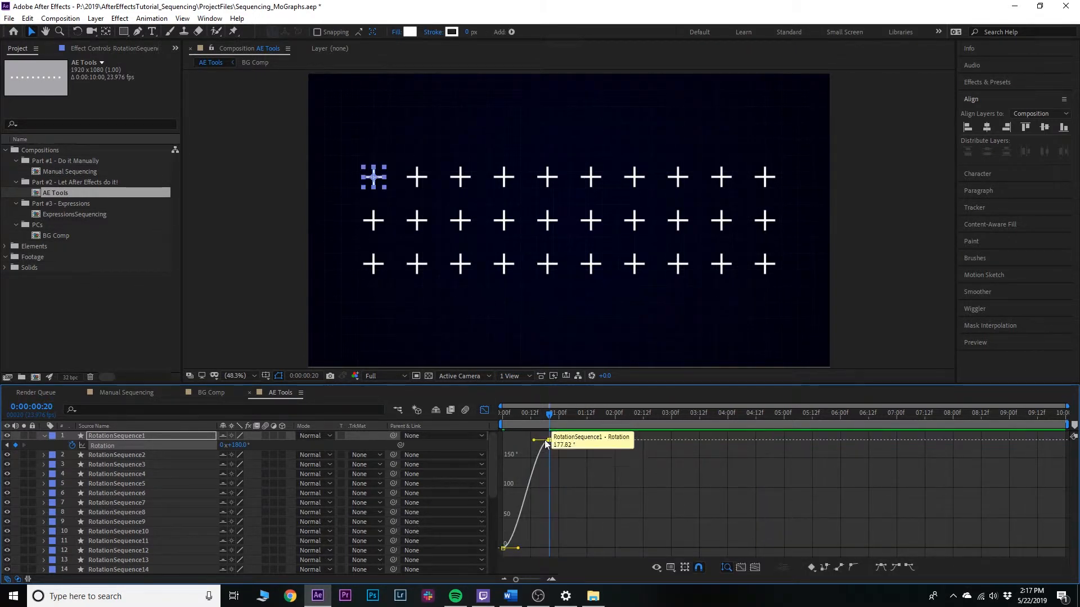
left_click_drag(530, 443, 518, 443)
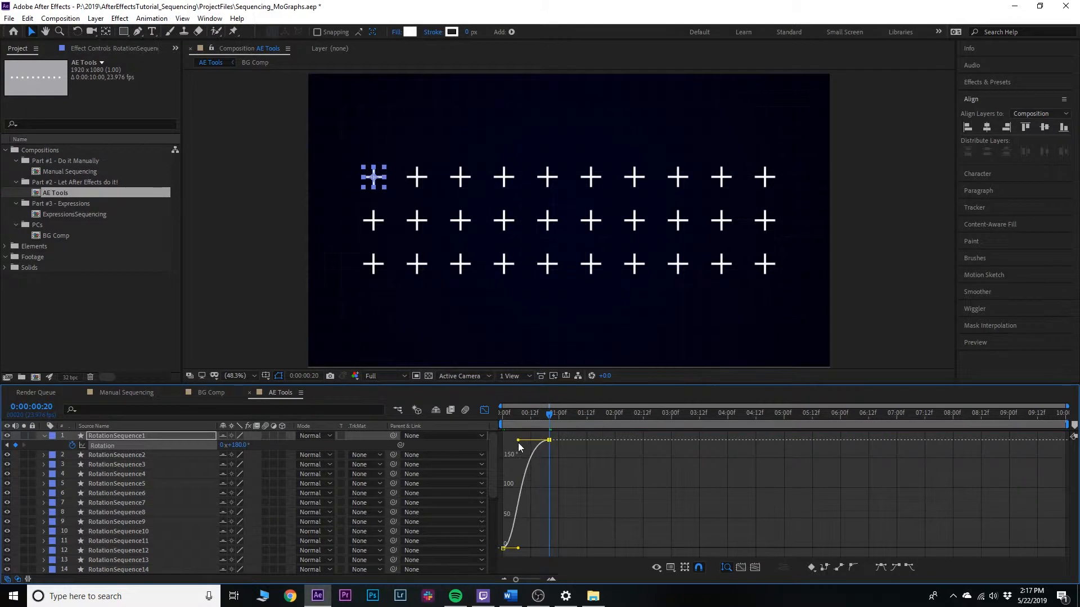
left_click(503, 548)
left_click_drag(518, 549, 536, 549)
Step: Scrub back to frame 0, deselect the layer and preview the eased rotation of the first plus sign
left_click_drag(528, 427, 484, 426)
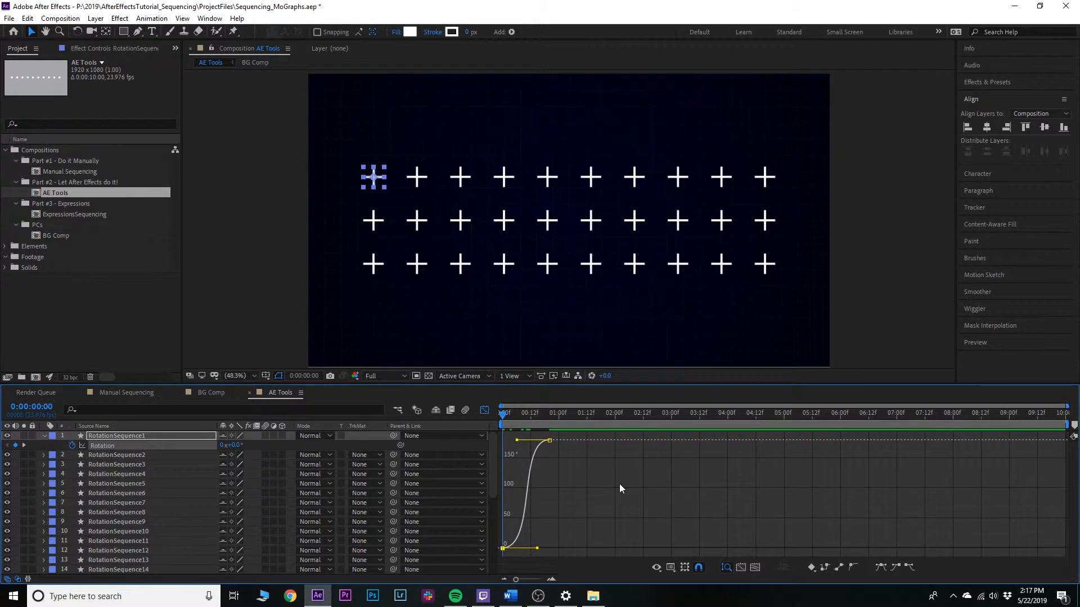
left_click(211, 312)
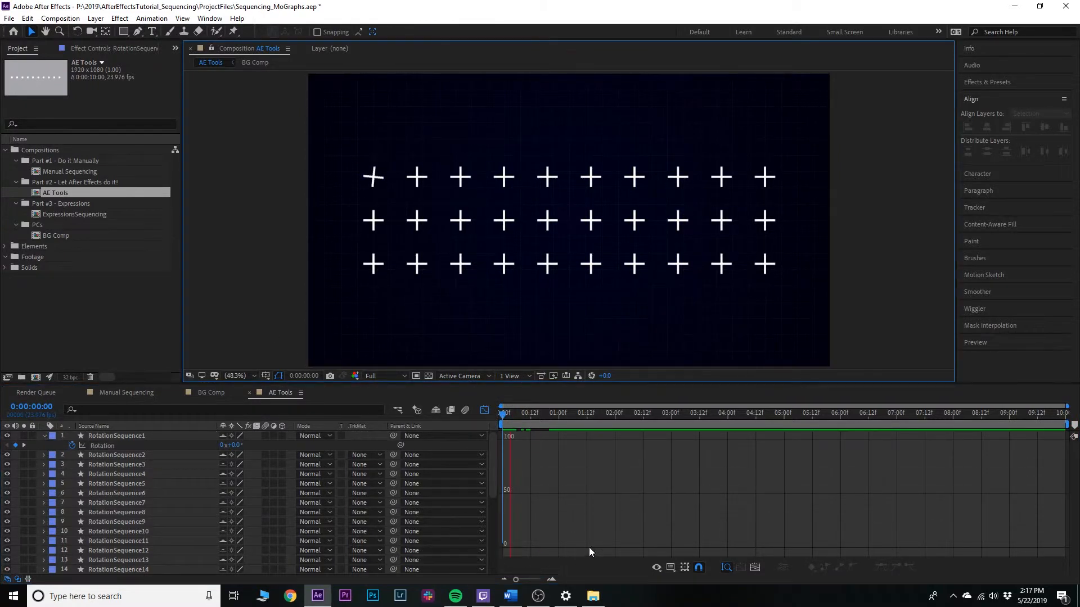
left_click(504, 429)
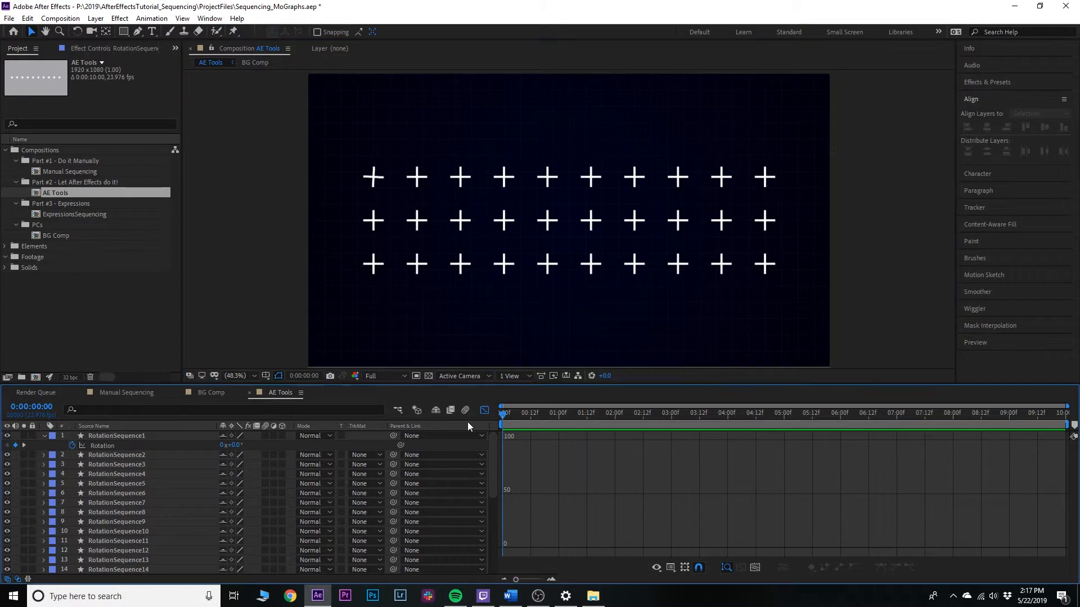
Step: Select the Rotation keyframes of RotationSequence1 and switch the timeline from the Graph Editor back to layer bars
left_click(99, 444)
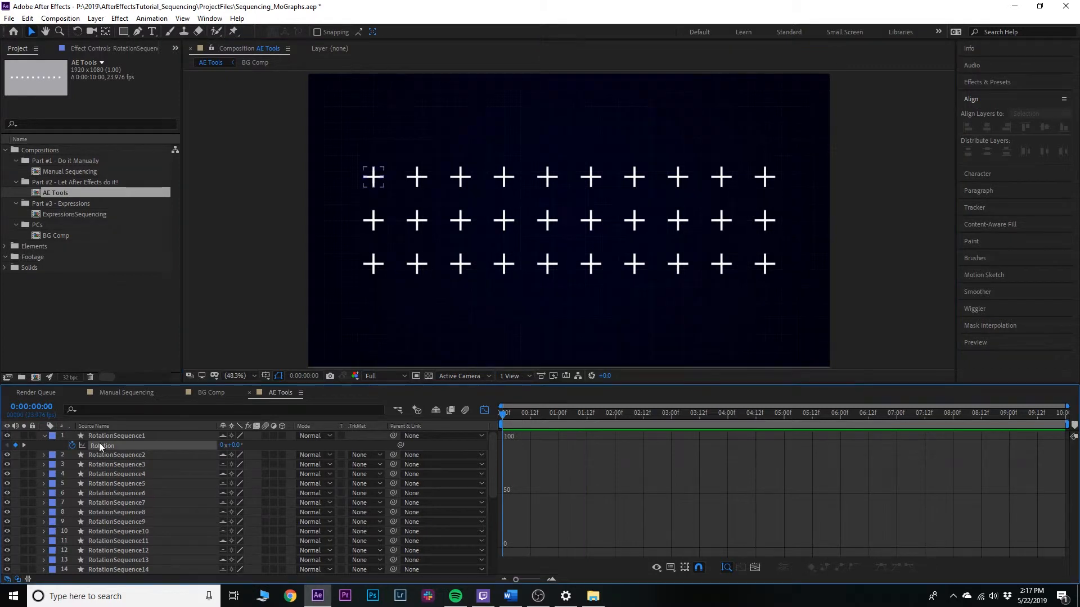
left_click(484, 409)
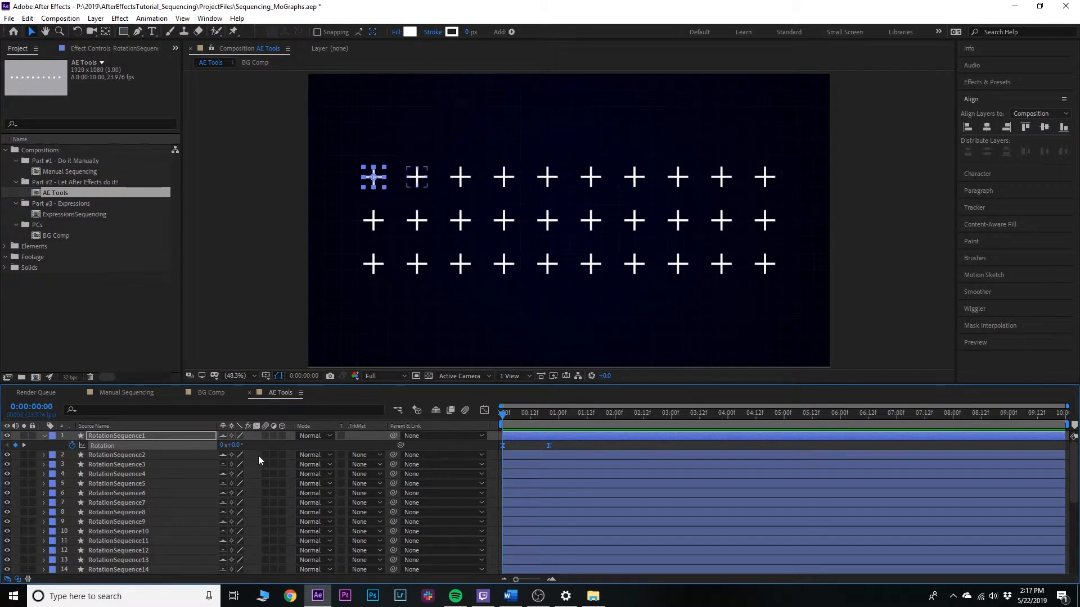
Step: Paste the copied Rotation keyframes onto layers RotationSequence2 through RotationSequence30
left_click(141, 456)
scroll(147, 506, "down", 5)
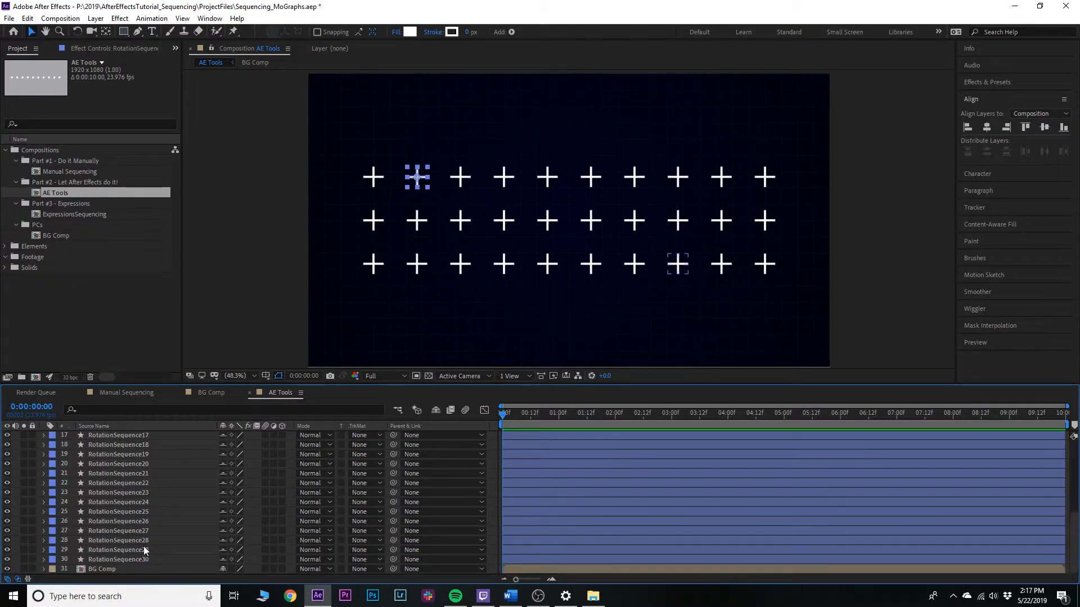
left_click(136, 558, "shift")
key("ctrl+v")
Step: Return to frame 0, deselect all layers and preview the plus signs rotating together
left_click_drag(527, 418, 447, 420)
left_click(241, 305)
key("space")
left_click(503, 421)
key("space")
Step: Preview the simultaneous rotation with the work area ending around 0:00:01:01, and reset the work area to the full composition
left_click_drag(525, 420, 562, 422)
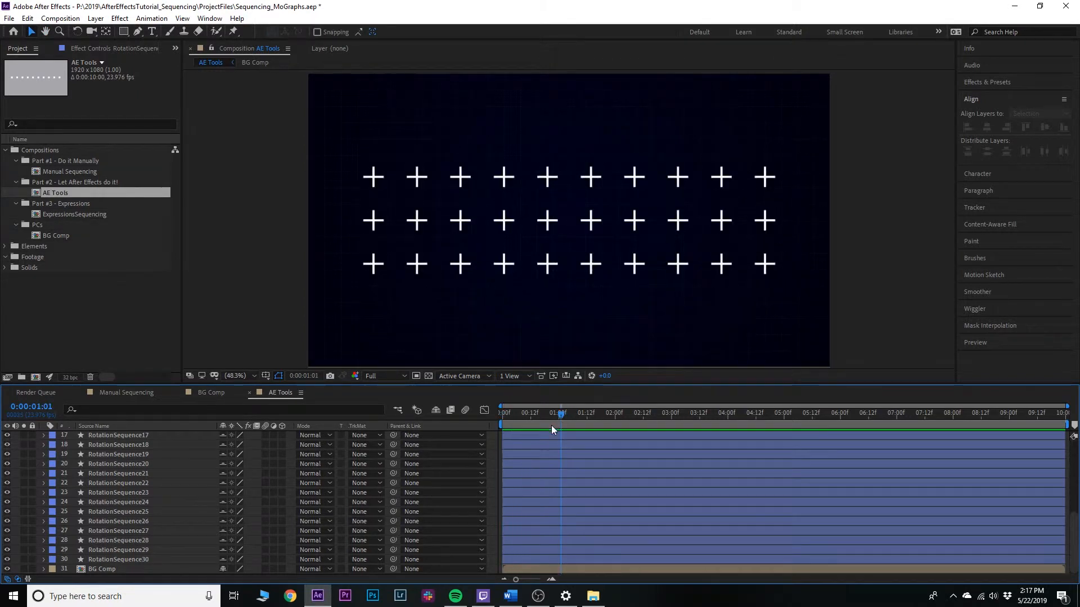
key("n")
left_click_drag(542, 414, 493, 426)
key("space")
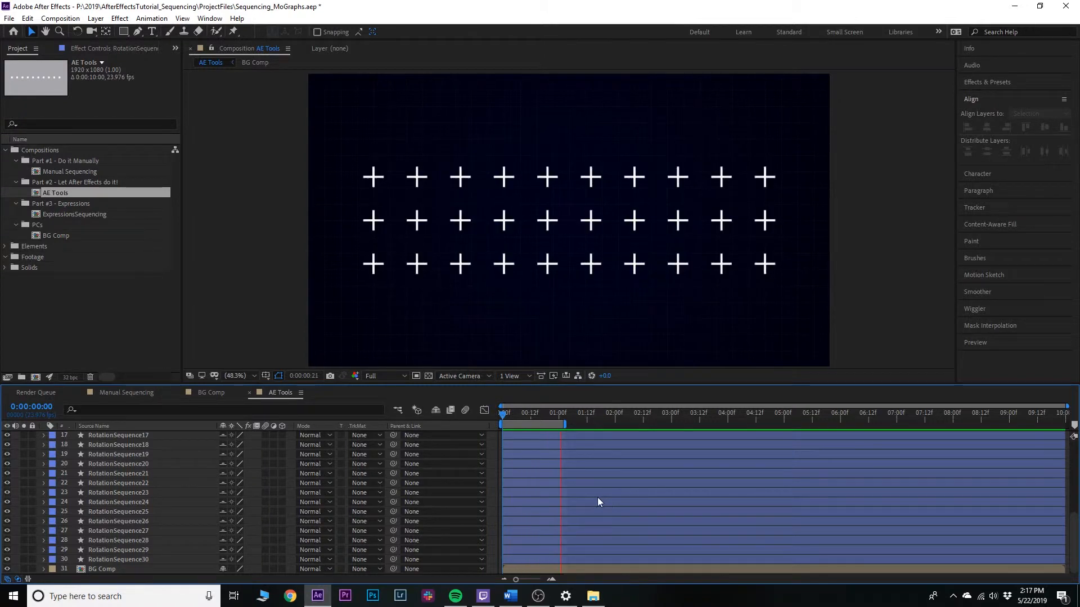
key("space")
key("ctrl+alt+b")
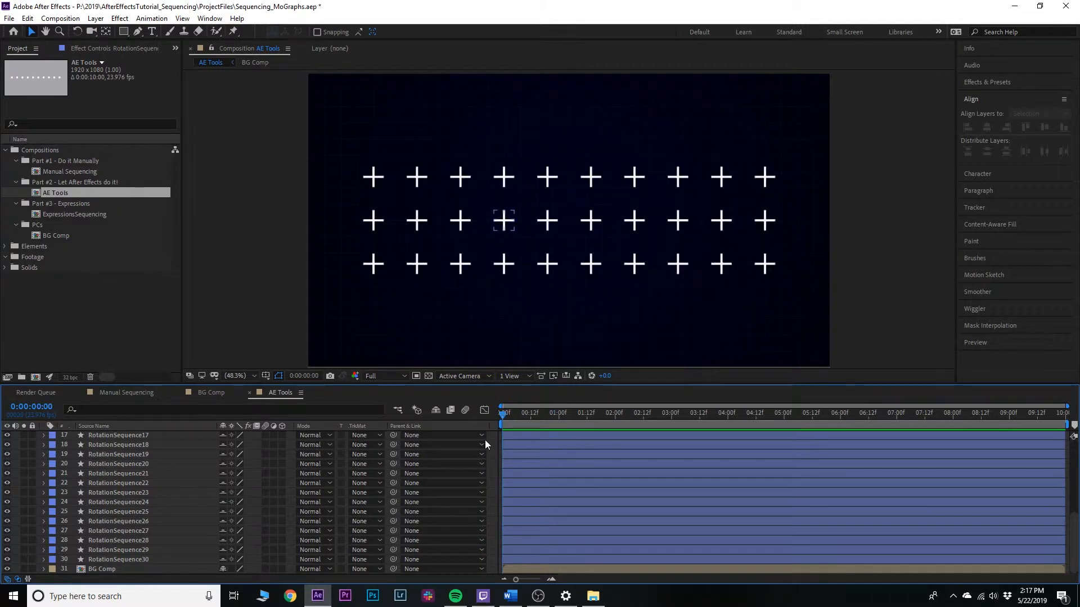
Step: Select RotationSequence1 through RotationSequence30 in order and trim their out points at the playhead on frame 4
scroll(148, 495, "up", 5)
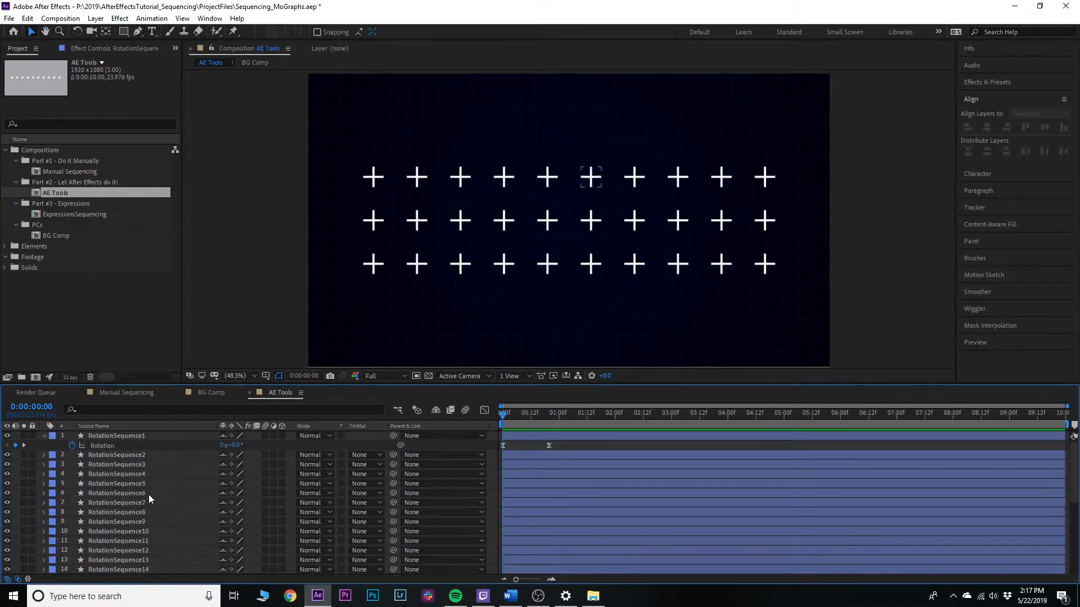
left_click(127, 436)
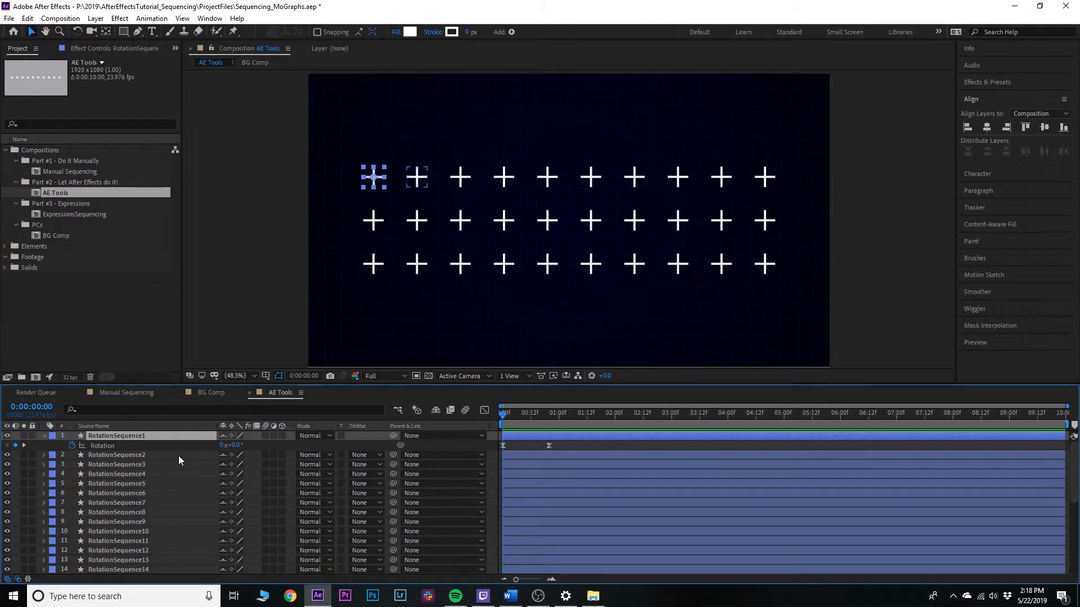
scroll(148, 495, "down", 5)
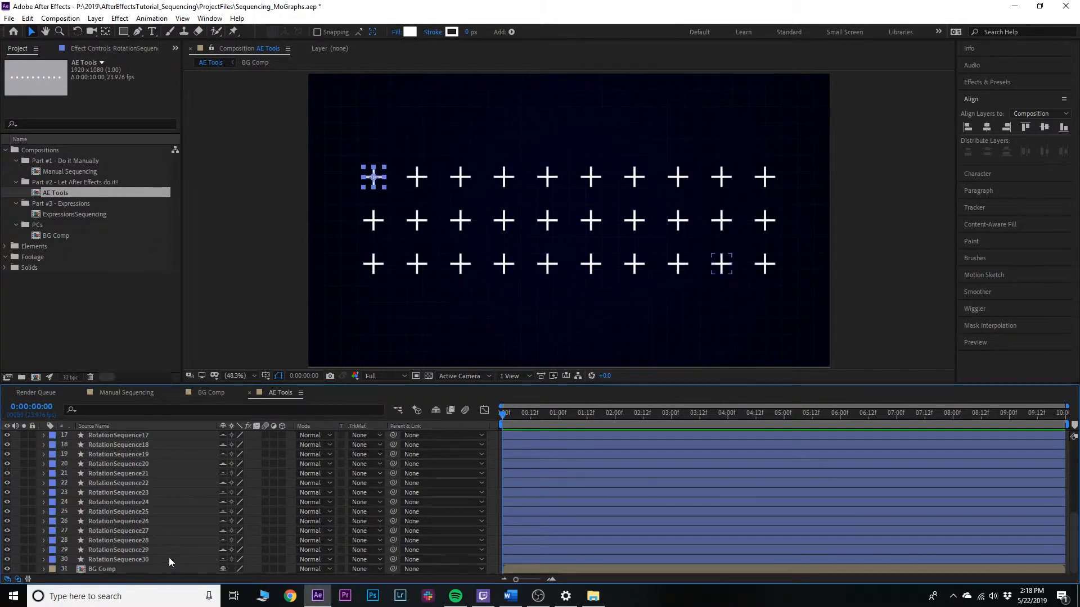
left_click(153, 560, "shift")
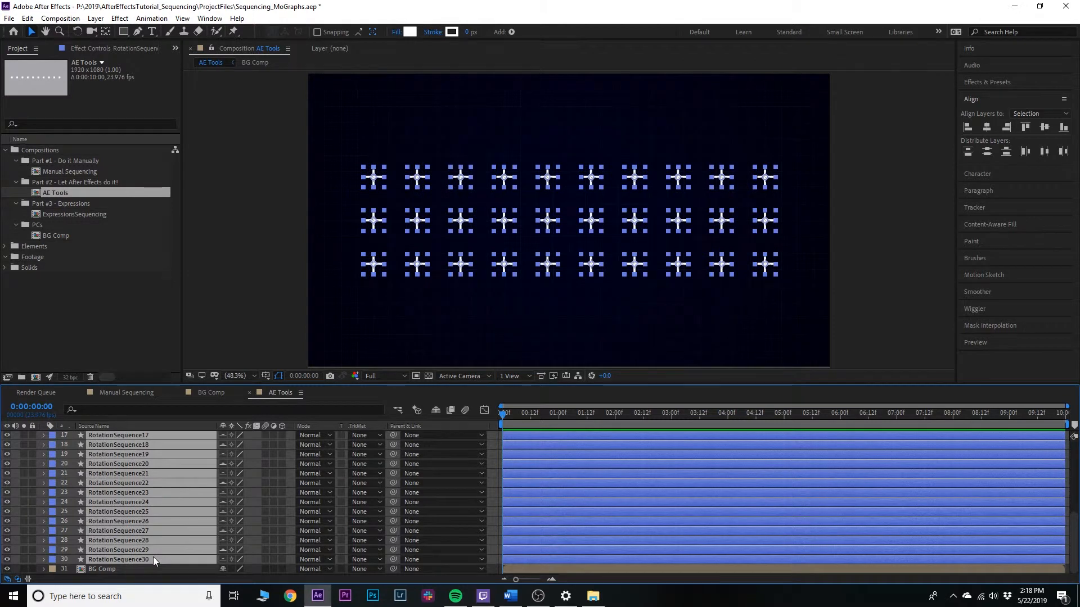
scroll(501, 481, "up", 5)
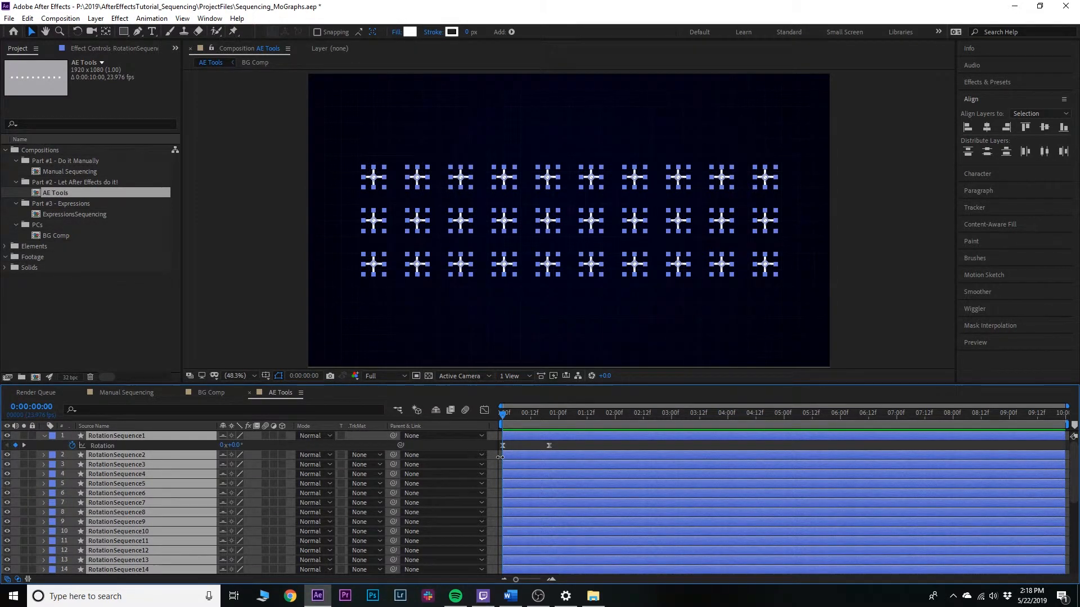
key("Page_Down")
key("Page_Down")
key("Page_Down")
key("Page_Down")
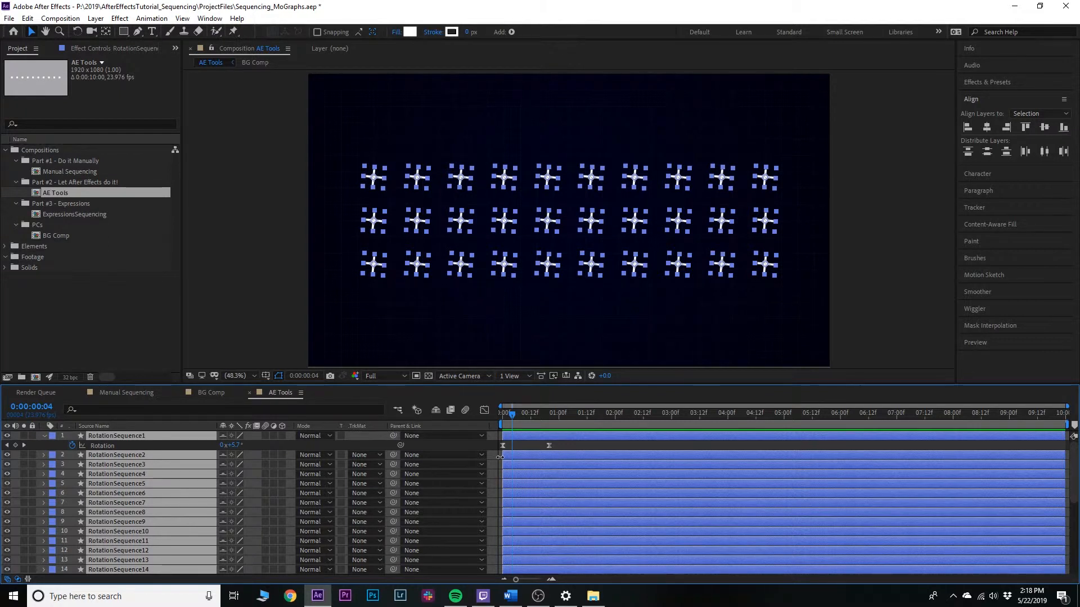
key("alt+bracketright")
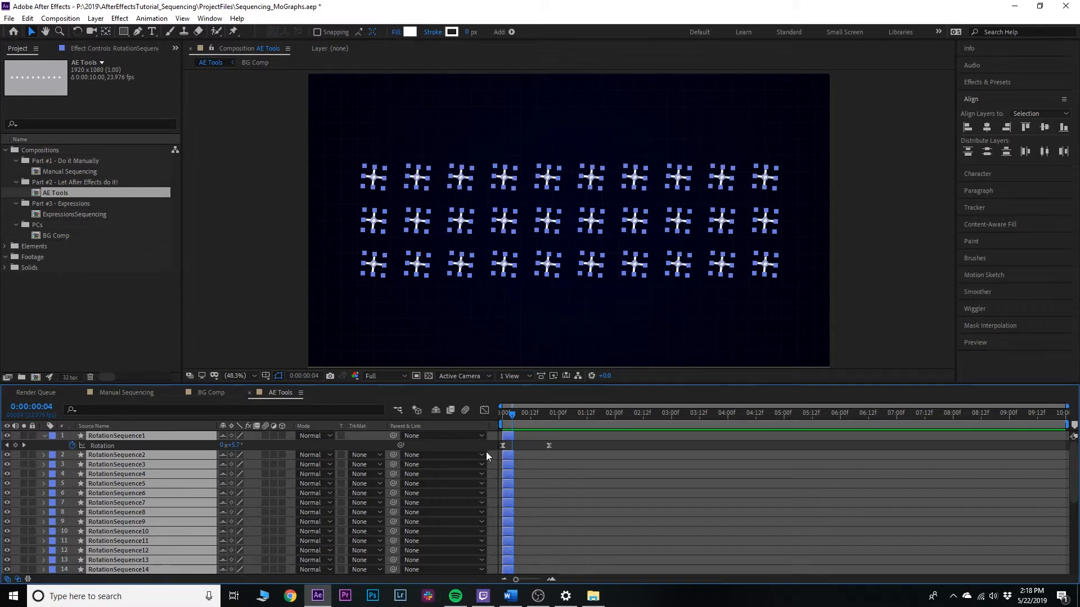
Step: Shorten the 30 selected layers by one frame so their bars end exactly at the frame 4 mark
scroll(511, 441, "up", 4)
left_click_drag(584, 578, 573, 581)
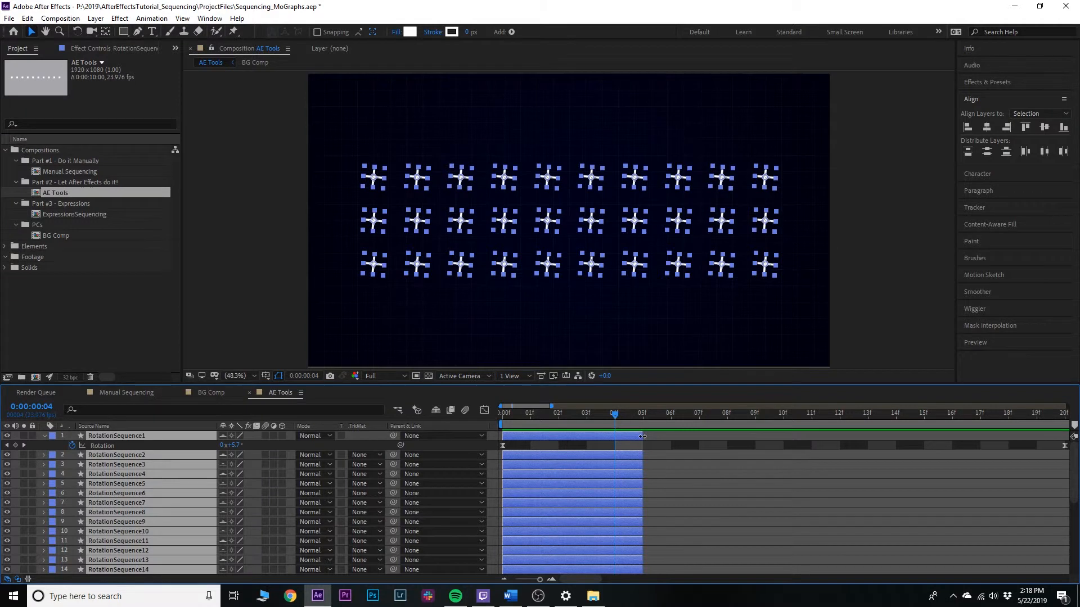
left_click_drag(642, 436, 615, 437)
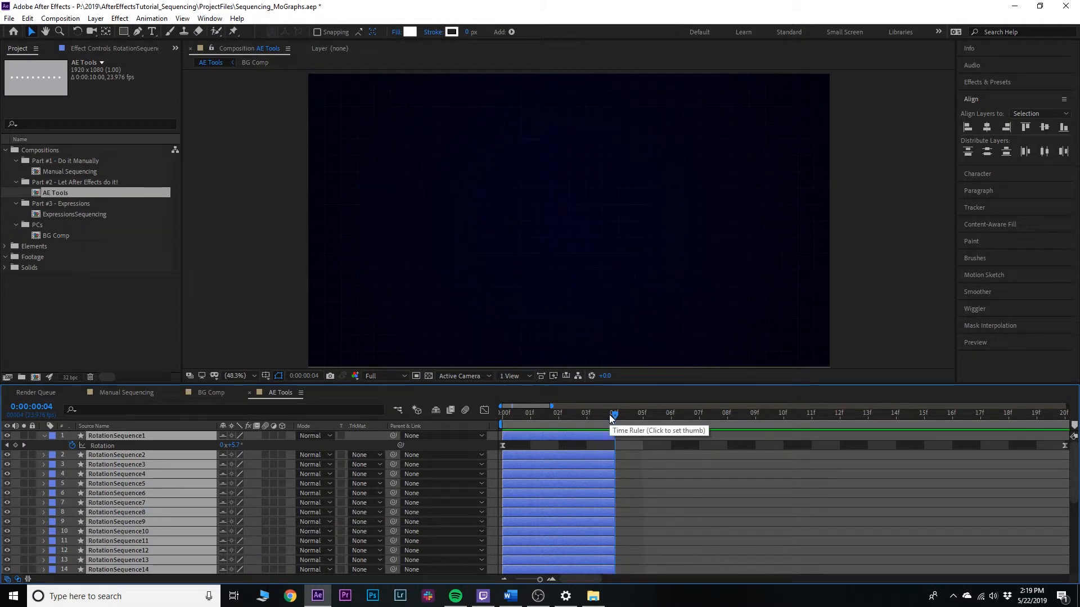
Step: Apply Sequence Layers to the 30 selected layers with Overlap off, staggering them end to end from frame 0
left_click_drag(612, 416, 493, 431)
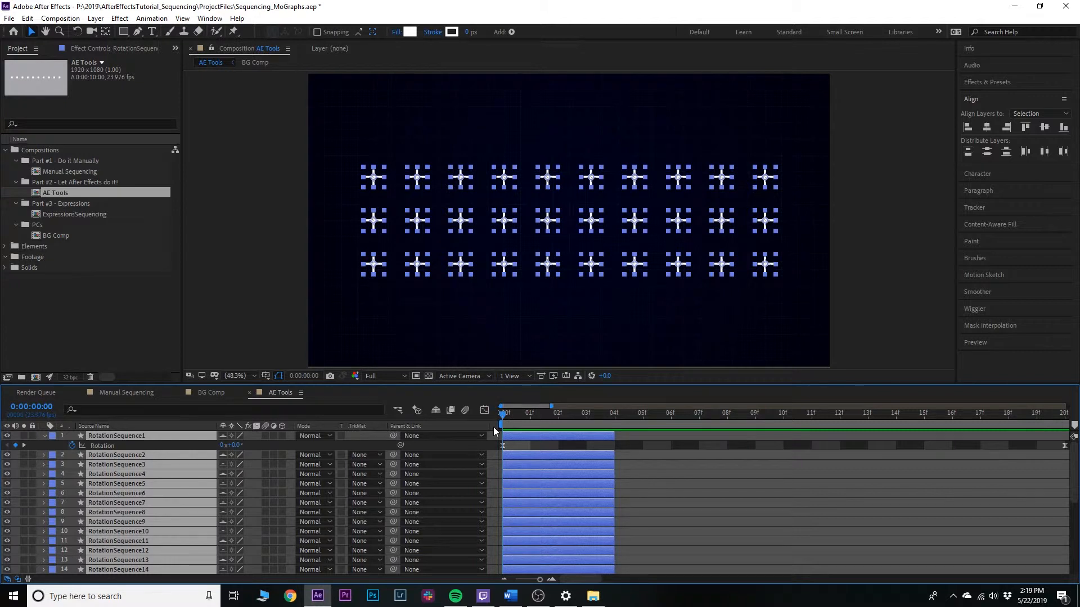
right_click(141, 437)
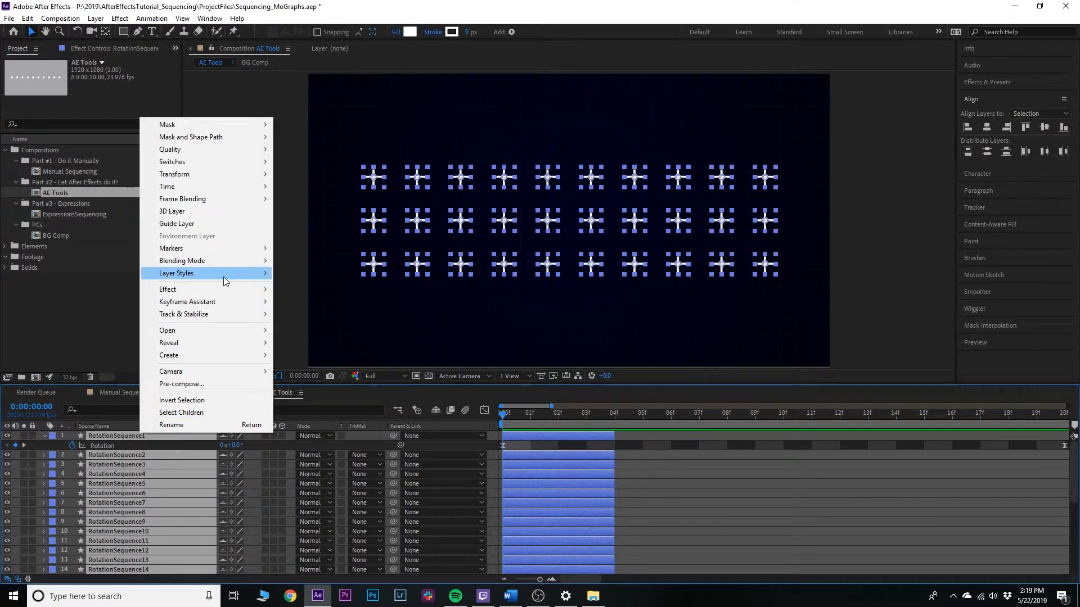
mouse_move(213, 302)
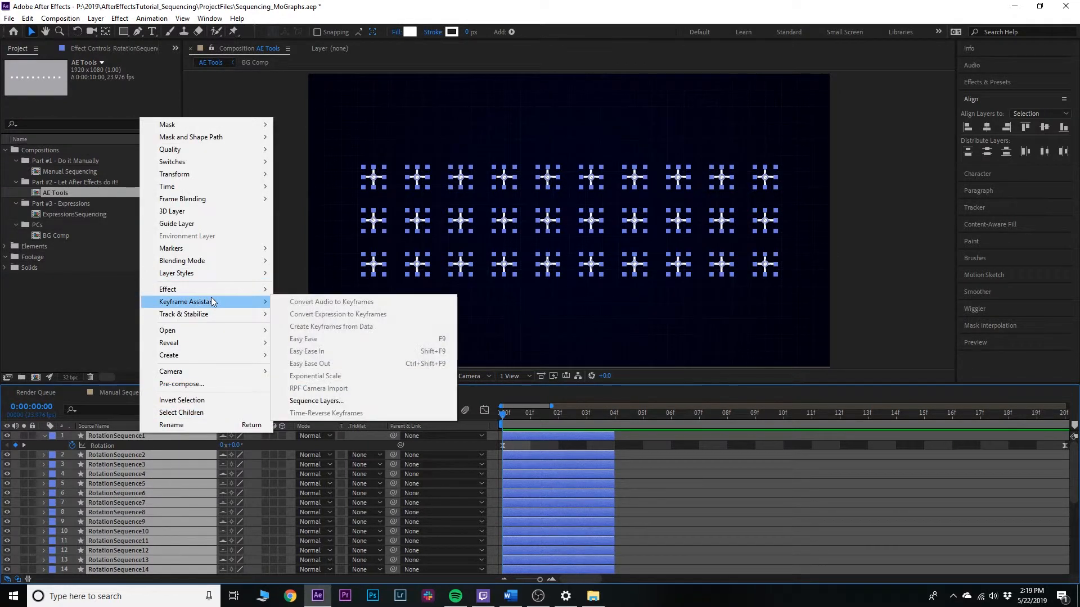
left_click(316, 401)
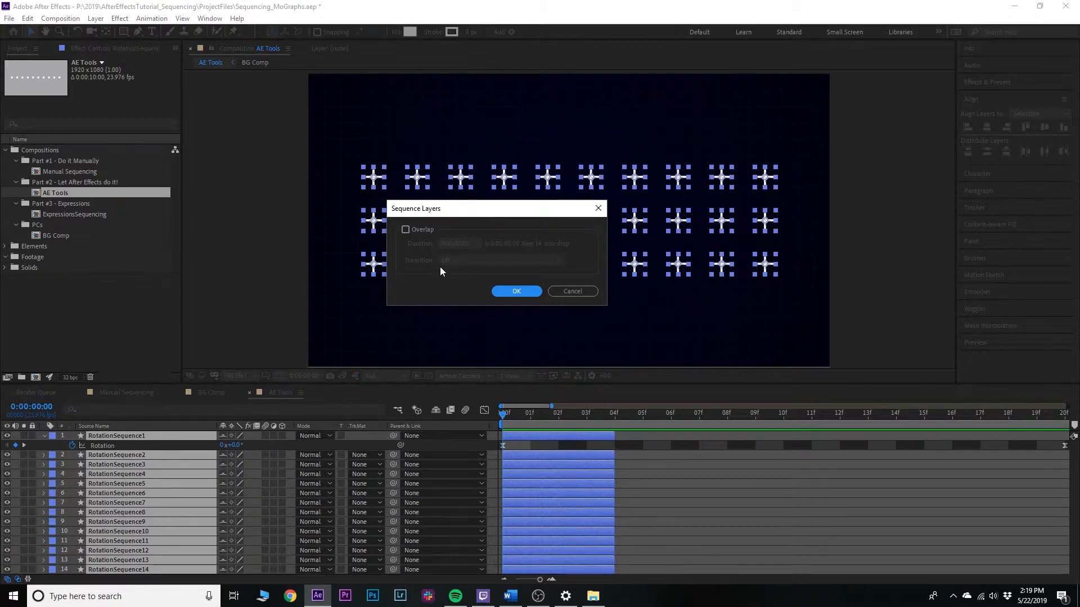
left_click(525, 292)
key("semicolon")
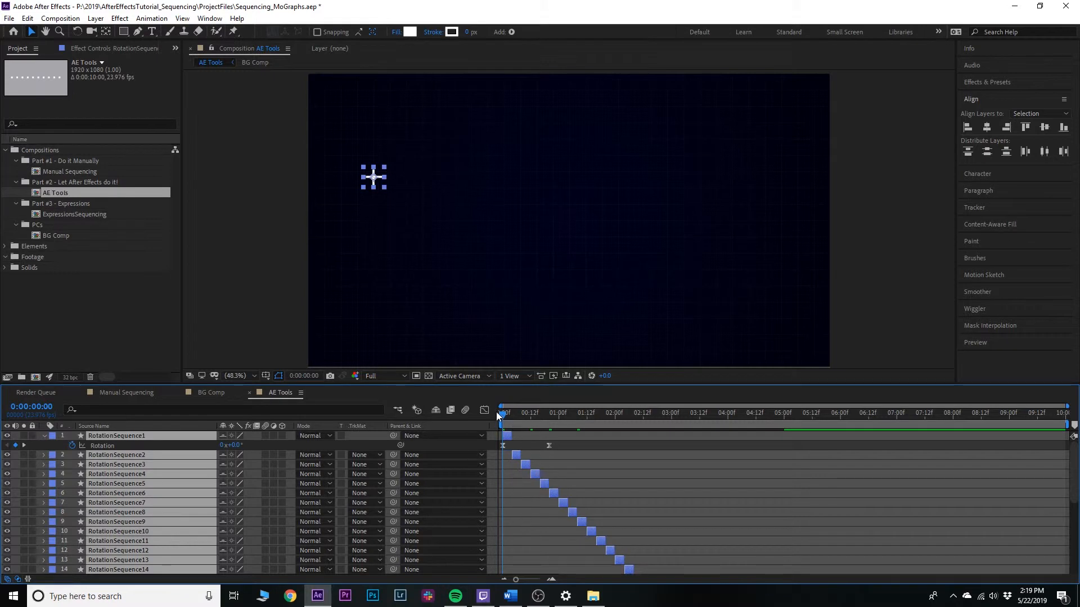
Step: Extend the in points of the staggered layers to frame 0 and their out points to 0:00:09:23
left_click_drag(515, 419, 487, 435)
key("alt+bracketleft")
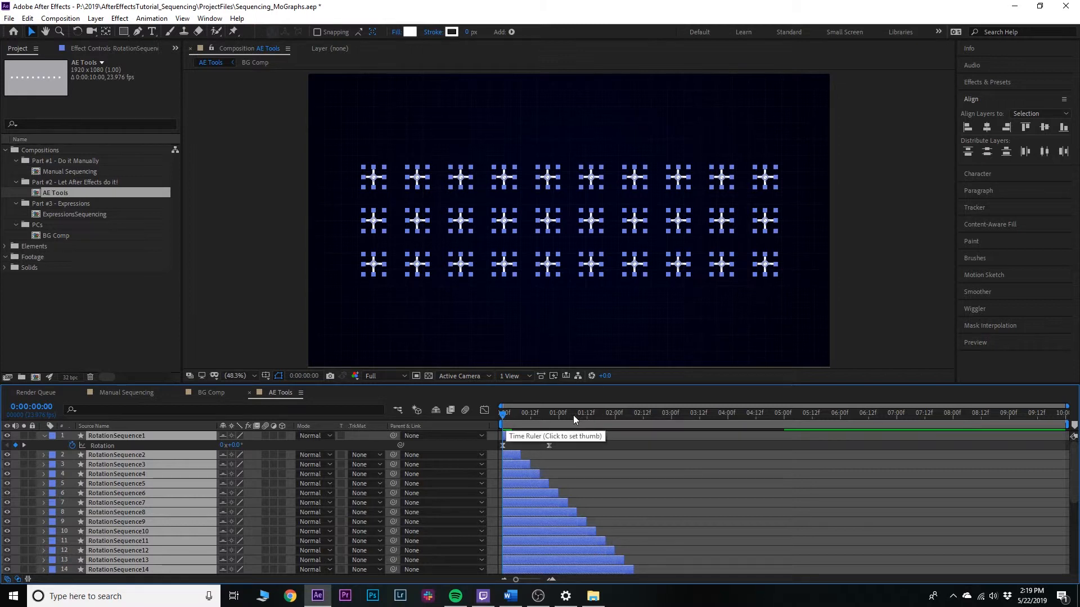
key("End")
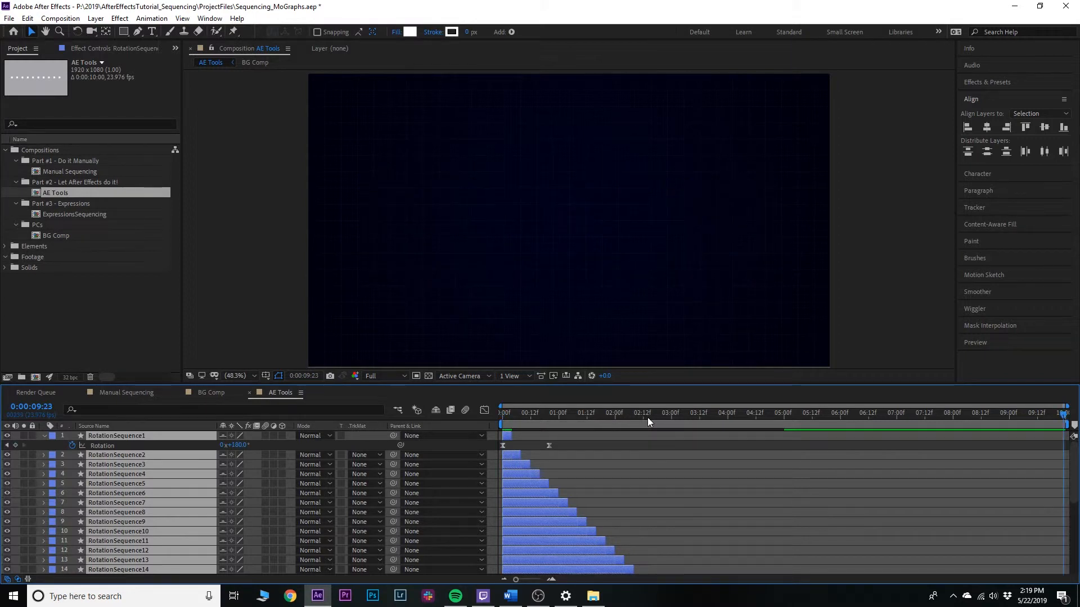
key("alt+]")
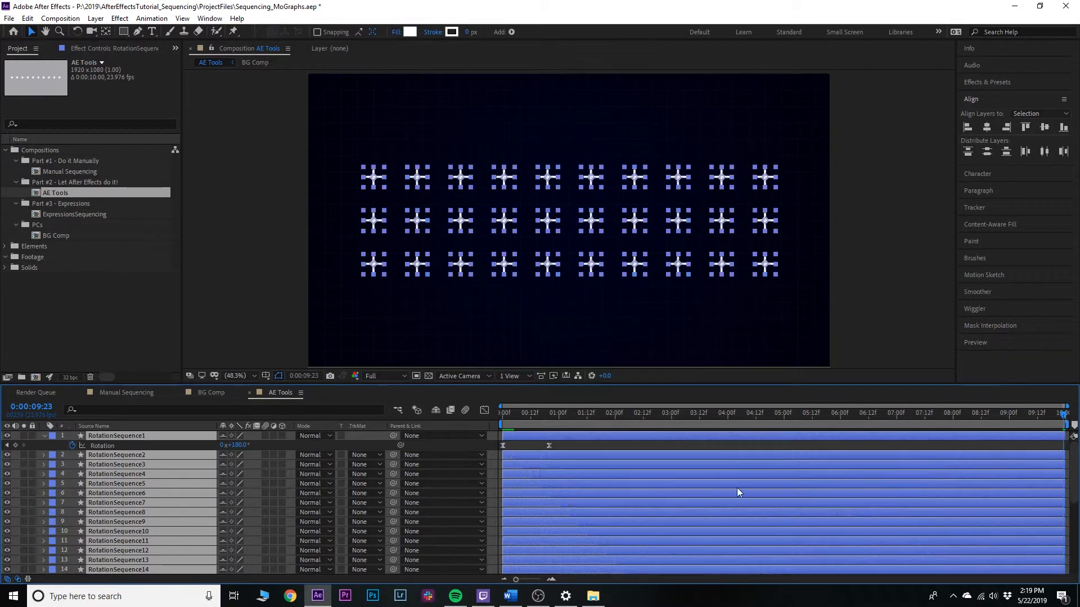
Step: Deselect the layers and preview the four-frame staggered rotation from frame 0
left_click_drag(541, 416, 493, 426)
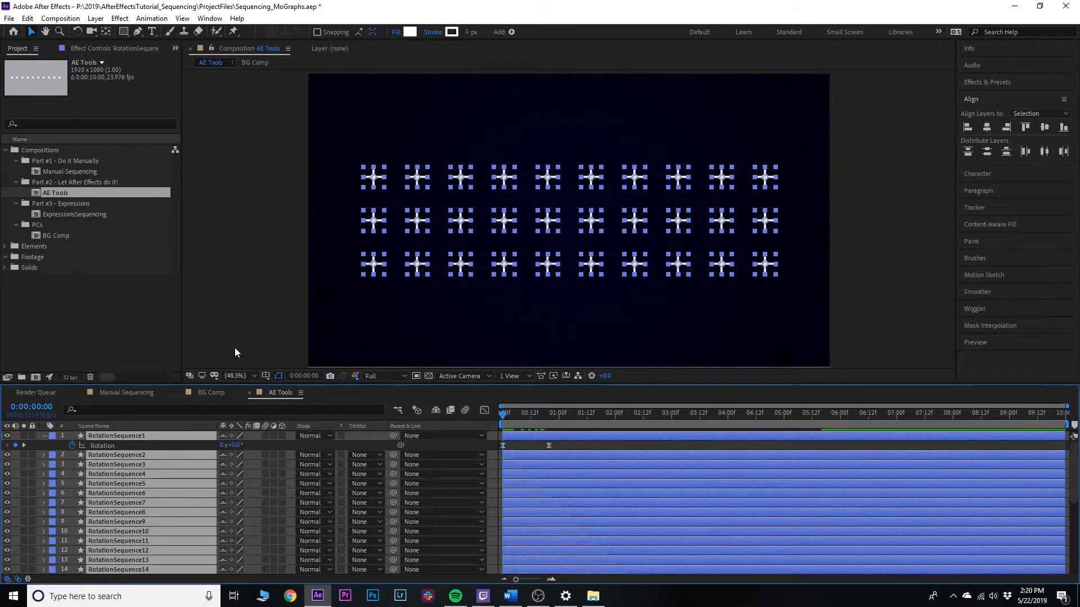
left_click(266, 357)
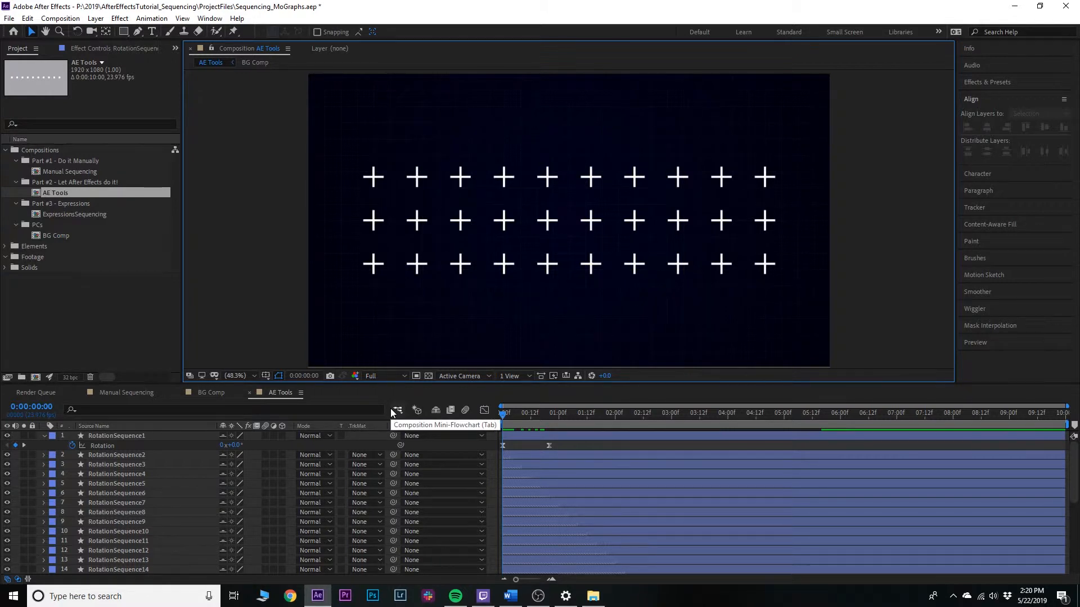
key("space")
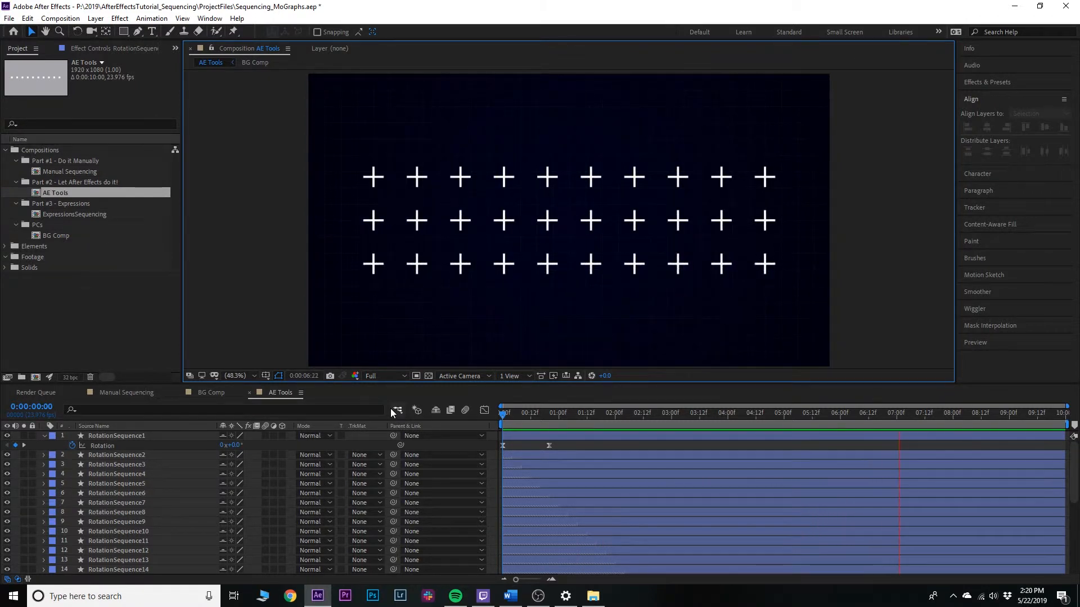
left_click_drag(531, 416, 470, 430)
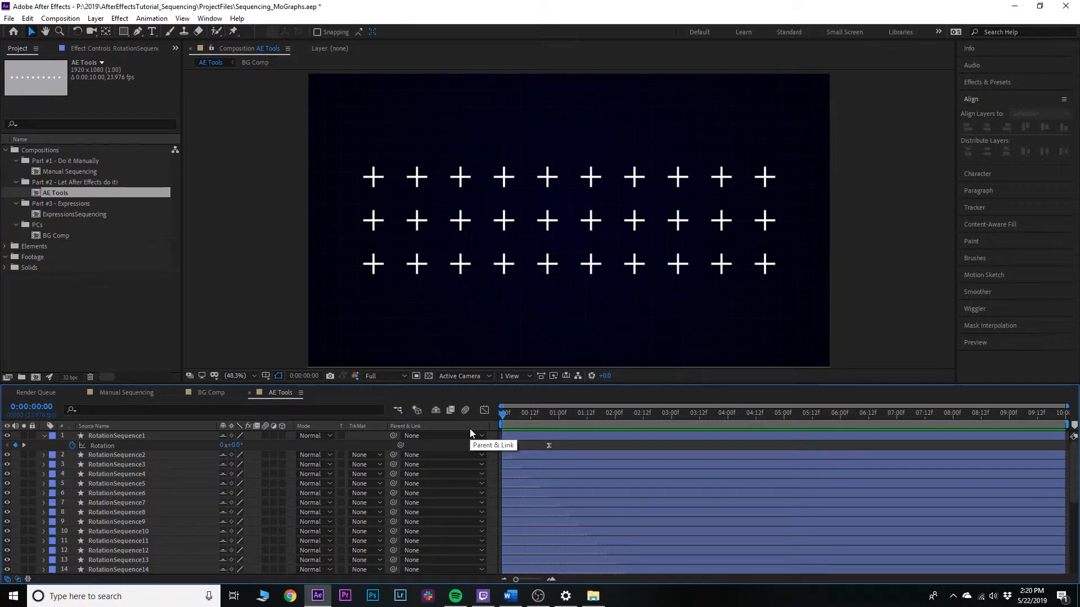
Step: Undo back to the unsequenced four-frame layers and lengthen all 30 layer bars to eight frames
key("alt+shift+r")
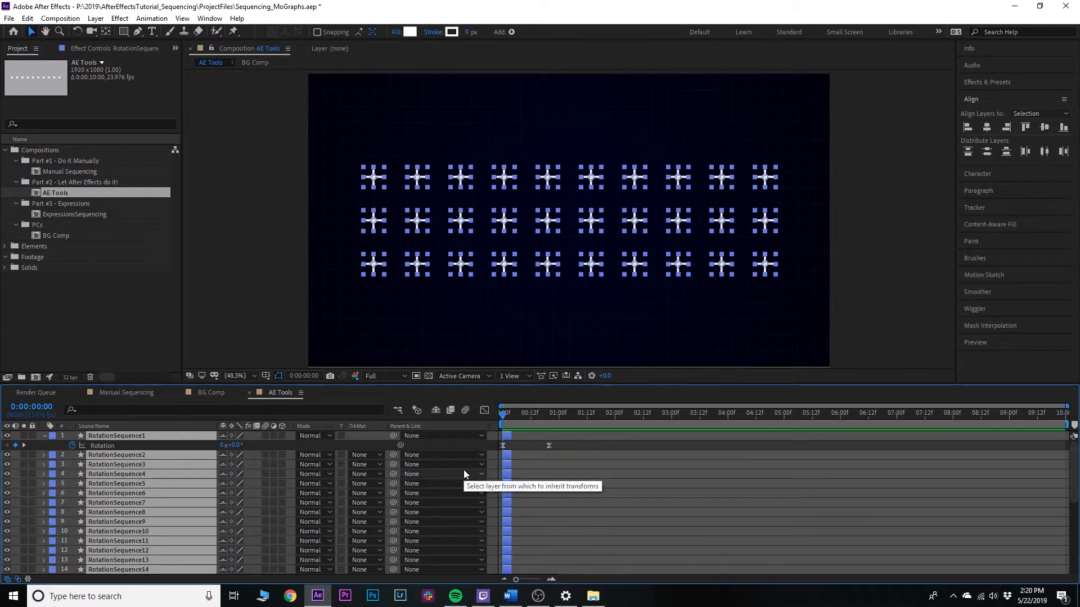
key("equal")
key("equal")
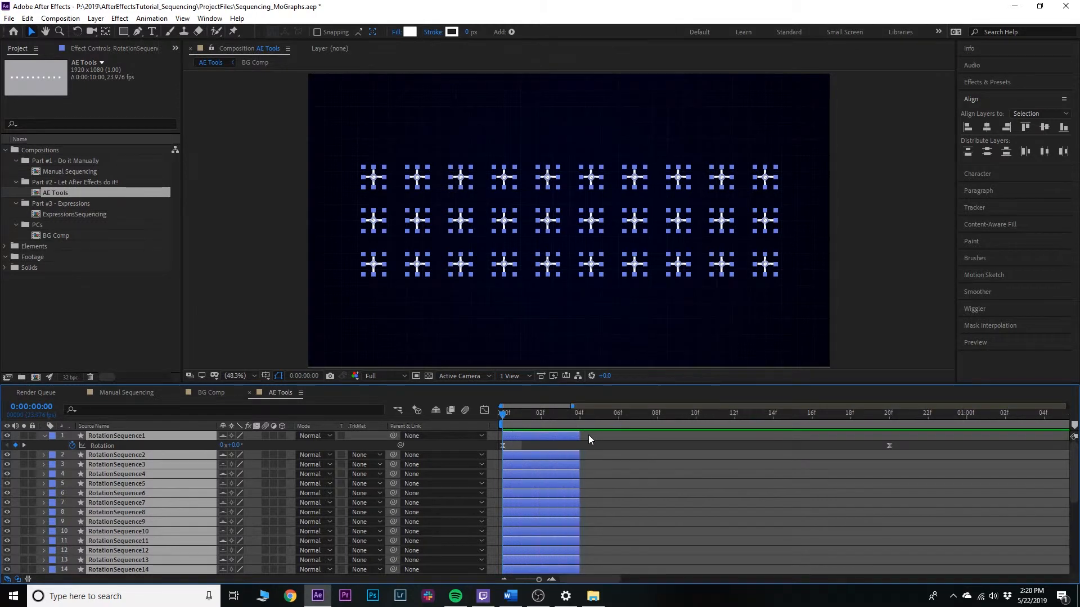
left_click_drag(614, 423, 667, 424)
left_click_drag(580, 438, 658, 438)
key("Home")
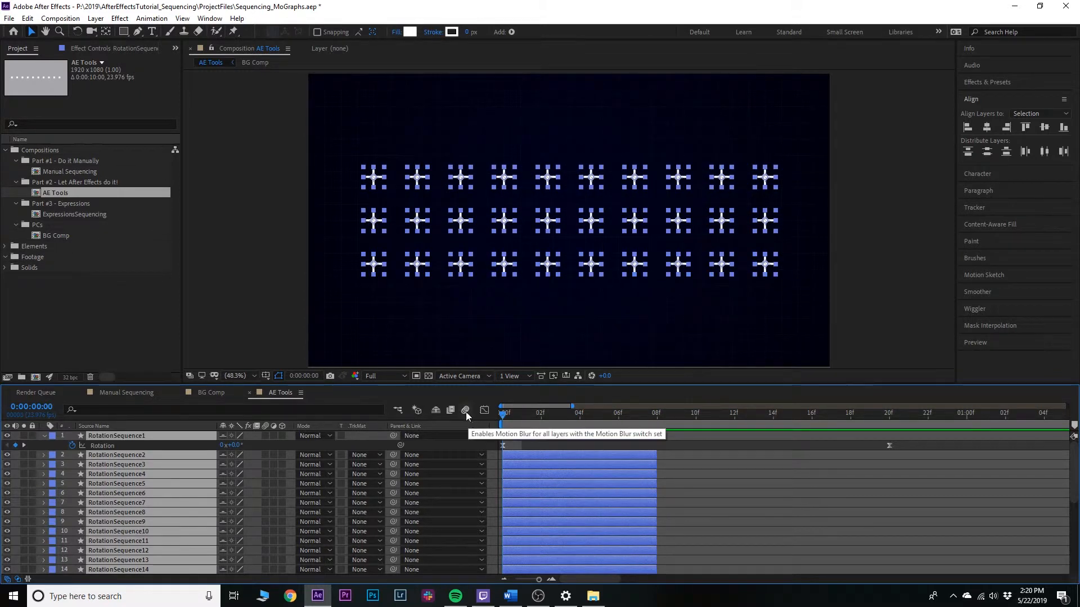
Step: Apply Sequence Layers to the selected layers with Overlap on, a duration of 0:00:00:02 and Transition off
right_click(149, 443)
mouse_move(216, 310)
left_click(338, 405)
left_click(428, 233)
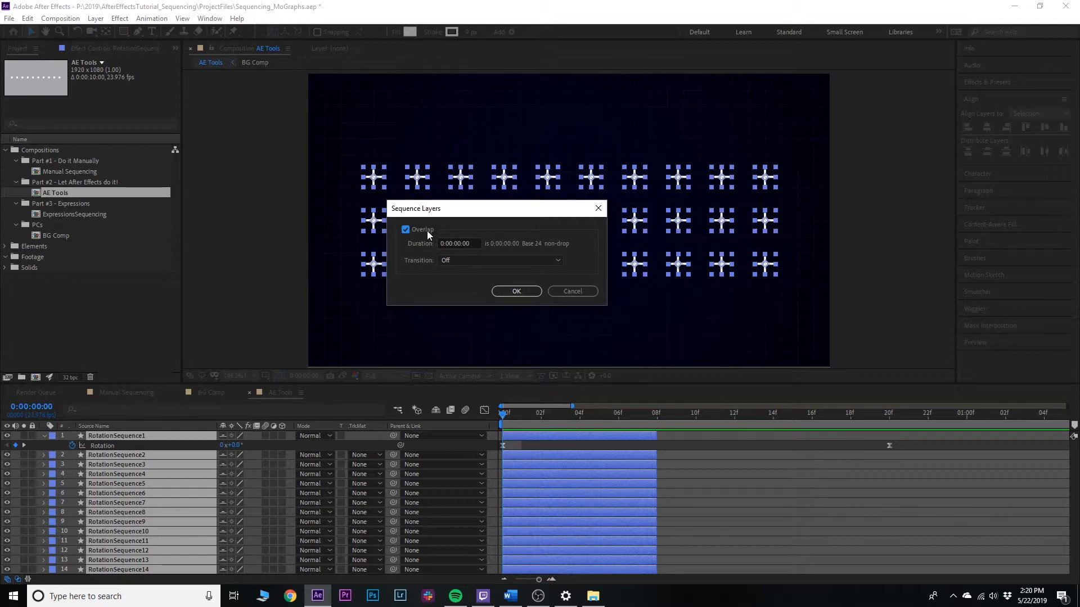
left_click(472, 244)
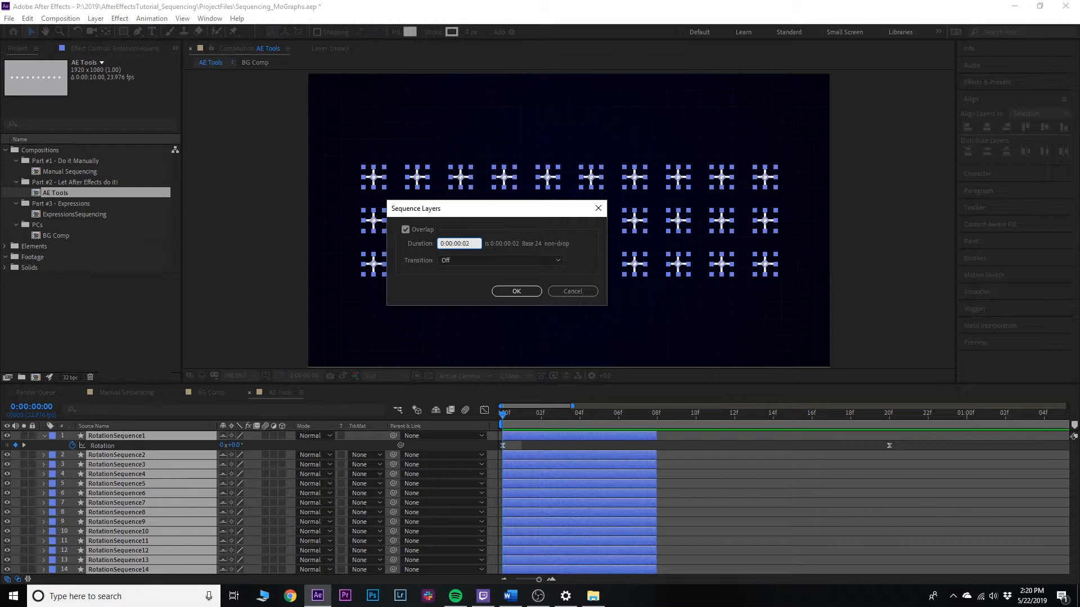
left_click(523, 292)
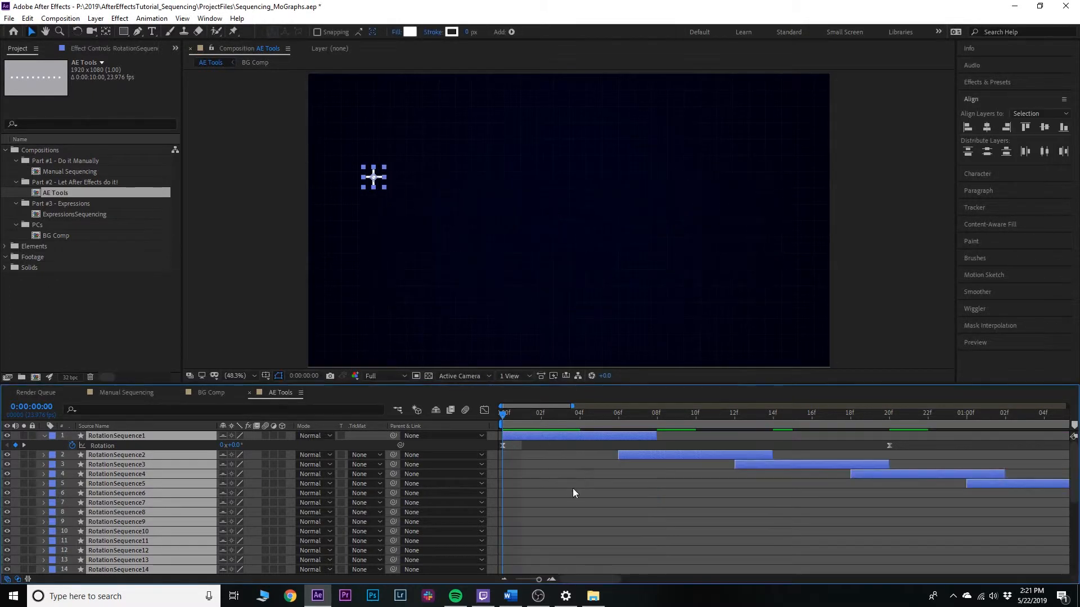
Step: Extend all sequenced layers' in points to frame 0 and out points to 0:00:09:23, and preview the staggered rotation from the start
left_click_drag(618, 416, 502, 418)
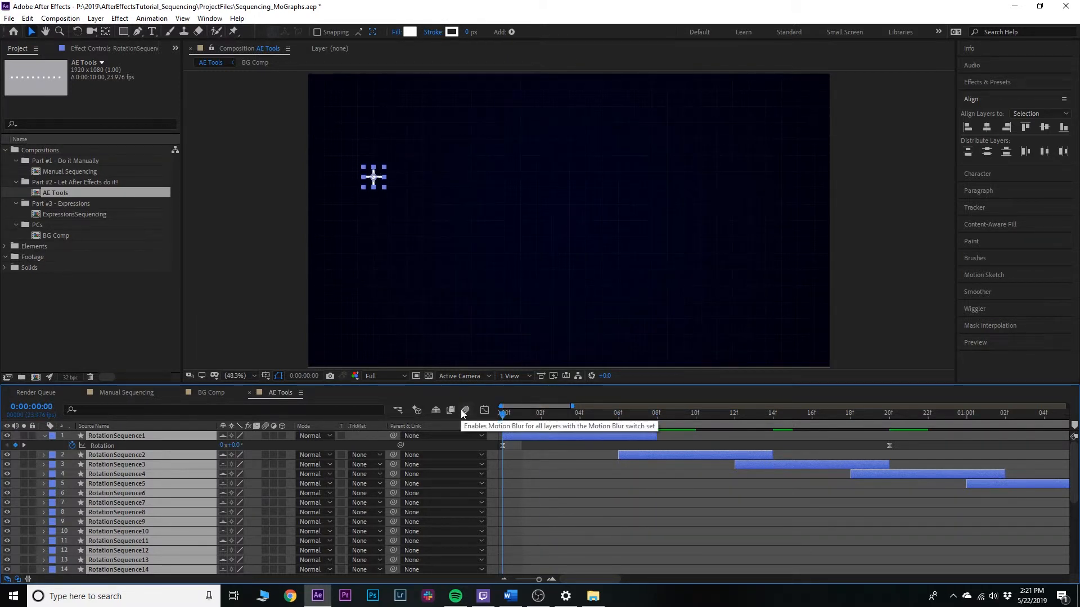
key("alt+[")
scroll(691, 447, "down", 4)
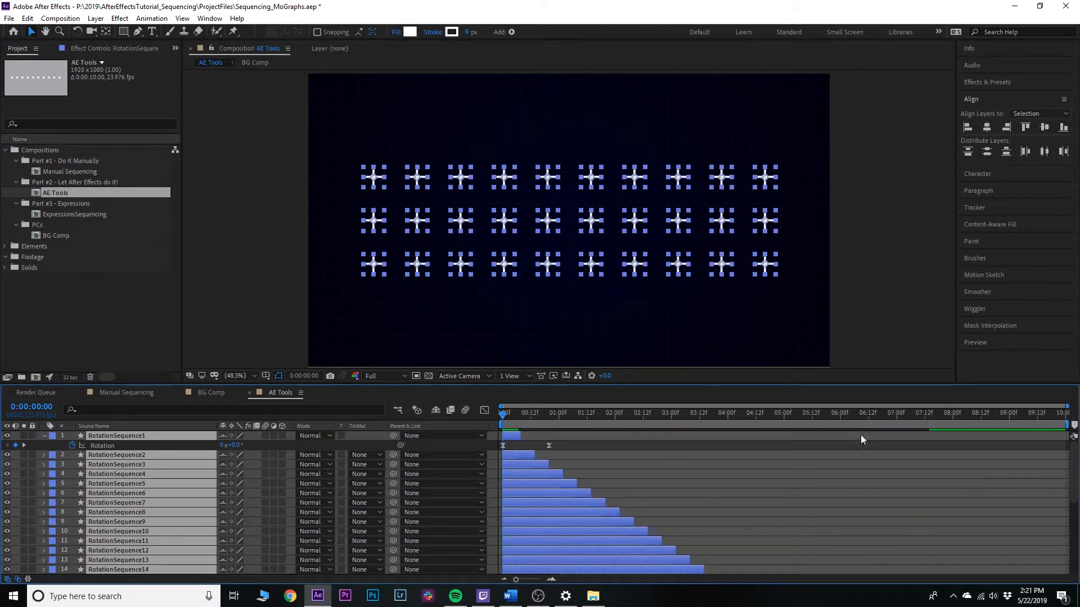
left_click_drag(1047, 417, 1078, 415)
key("alt+]")
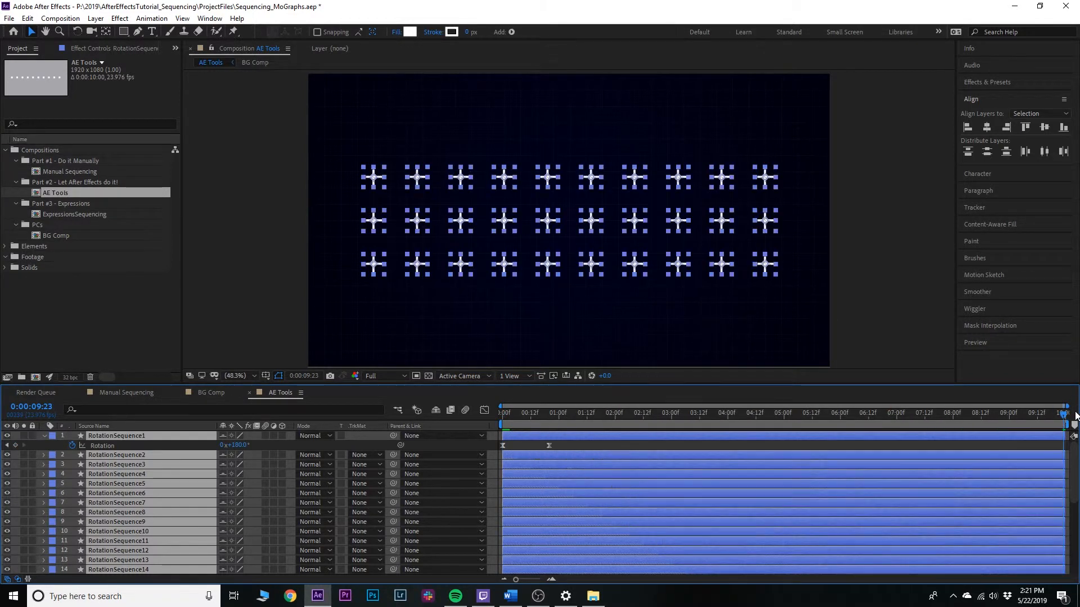
left_click_drag(529, 428, 426, 469)
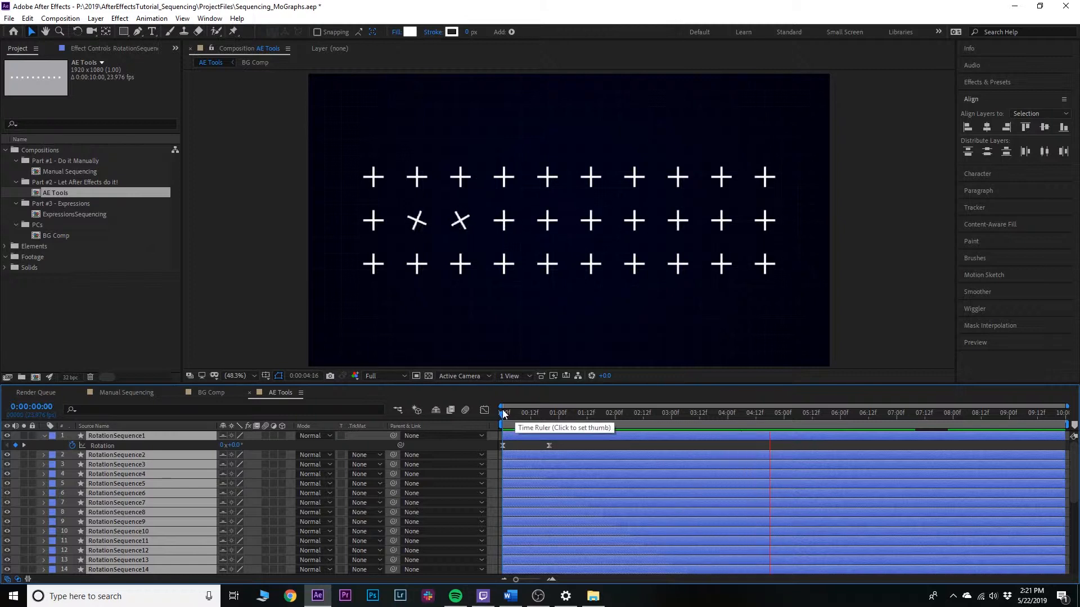
key("space")
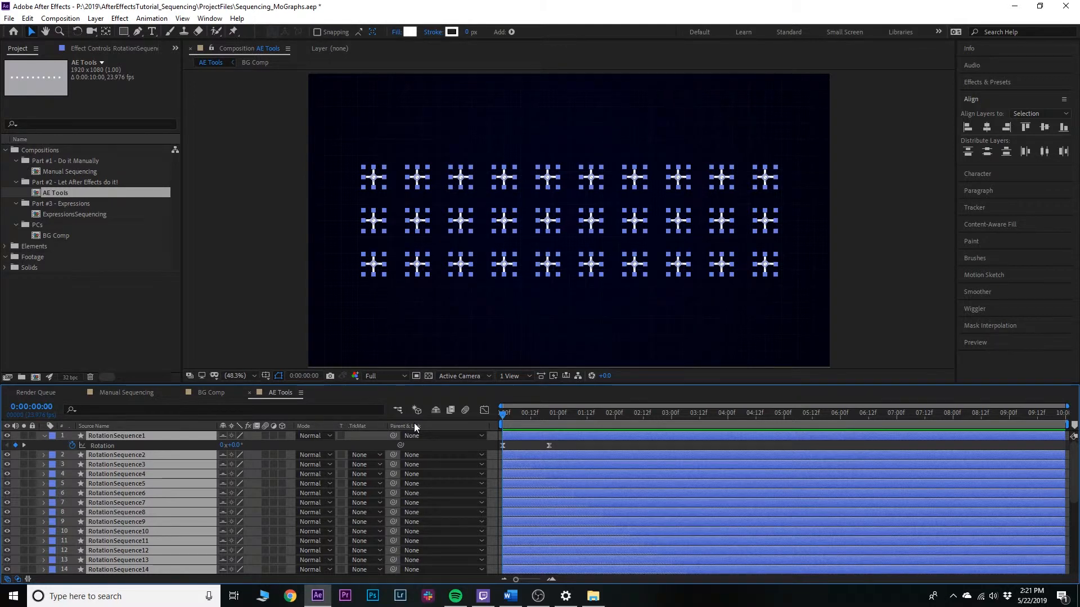
right_click(110, 453)
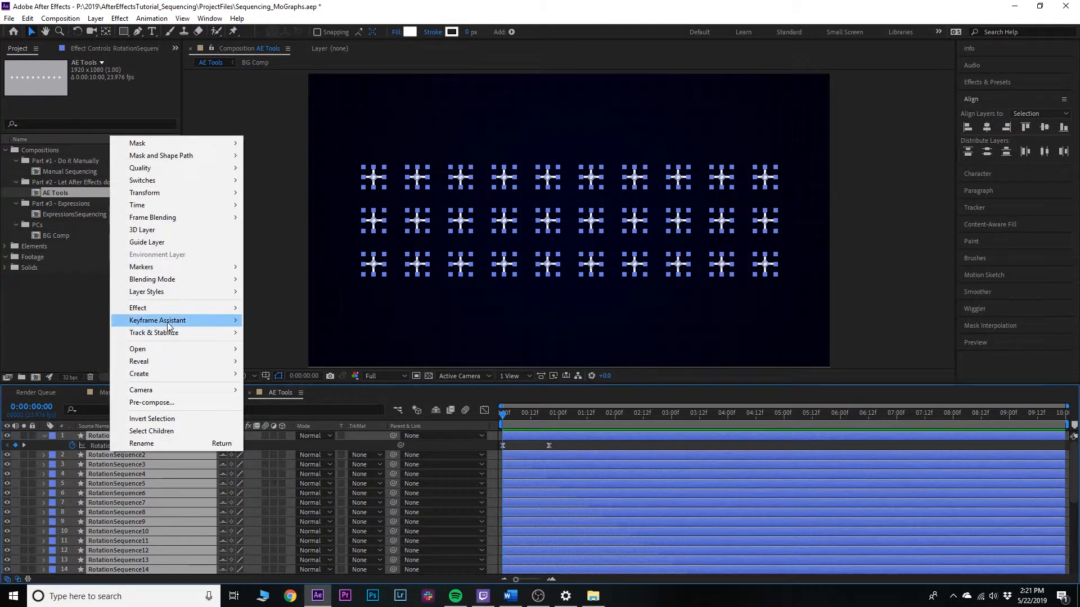
mouse_move(167, 324)
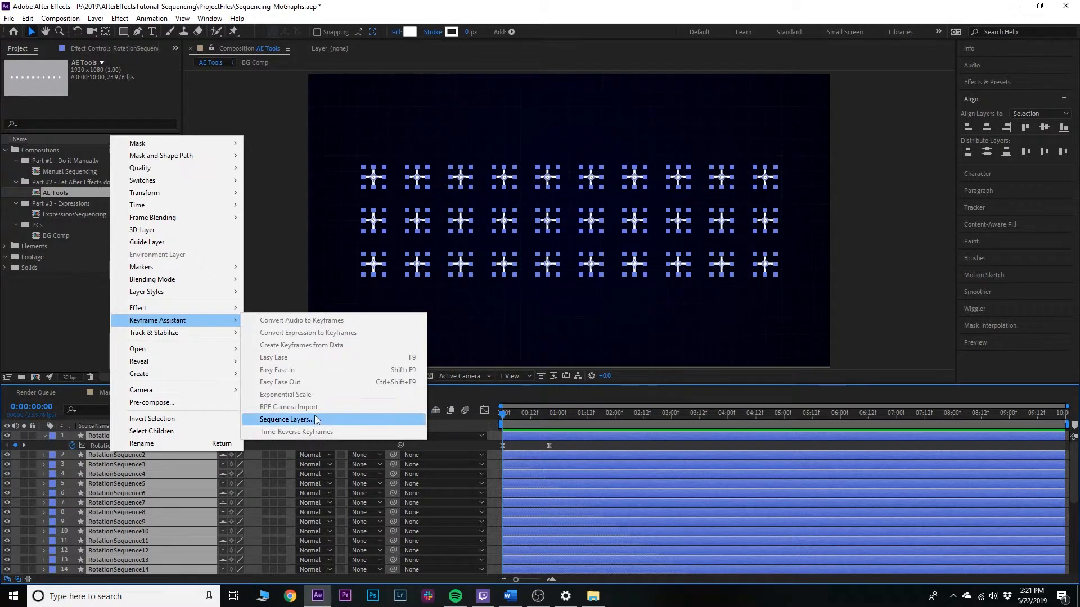
left_click(150, 494)
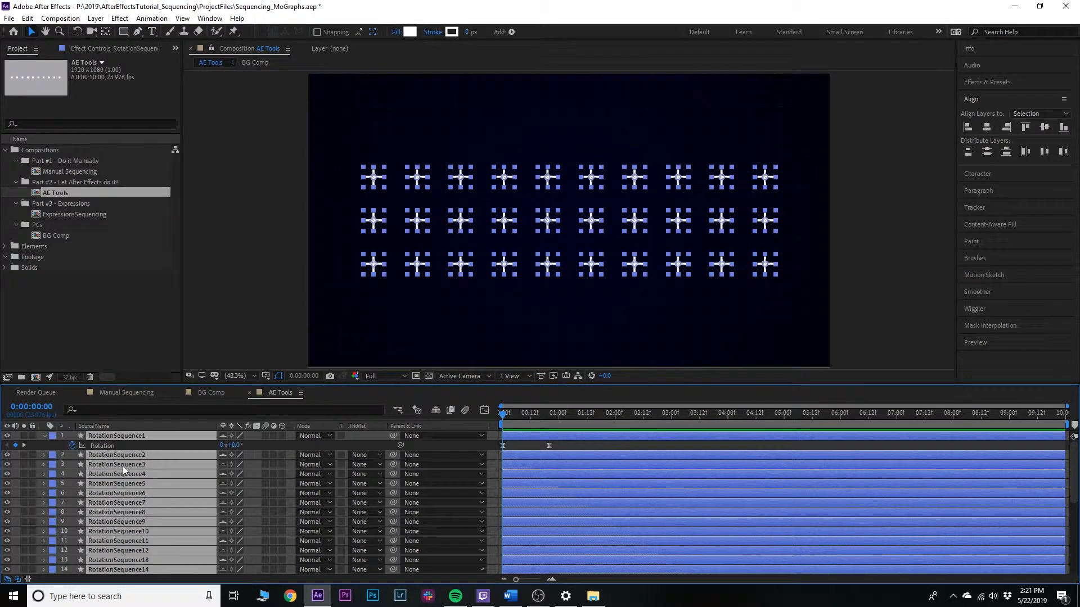
Step: Step back through the history to the unsequenced eight-frame layers that all start at frame 0, and clear the layer selection
key("ctrl+shift+z")
key("ctrl+shift+z")
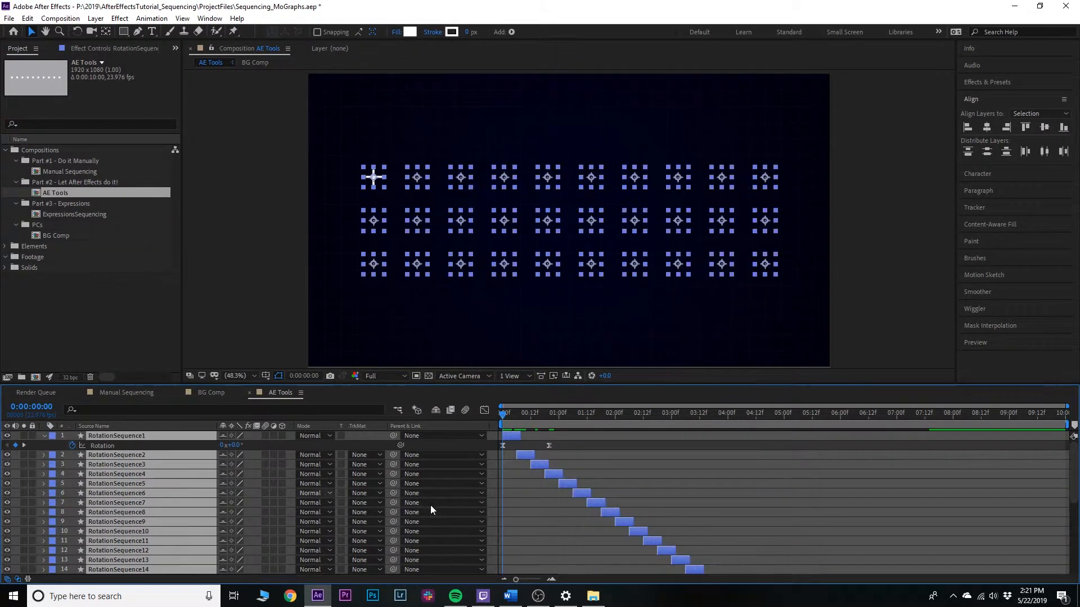
key("ctrl+z")
left_click(610, 495)
Step: Select layers in a random order: RotationSequence1, 6, 9, 13, 3 and 8
left_click(129, 434)
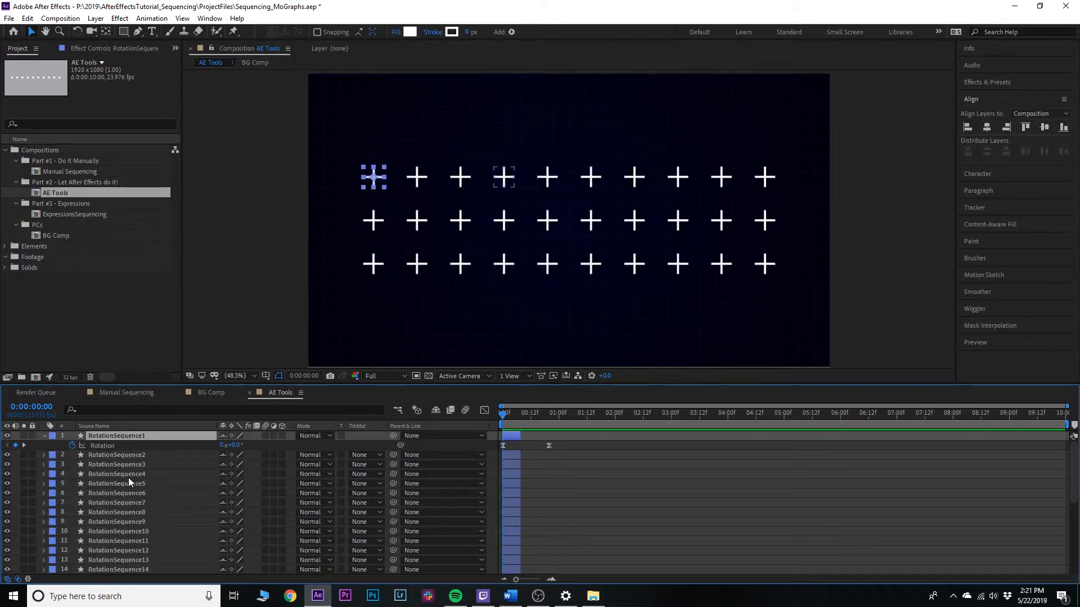
left_click(130, 492, "ctrl")
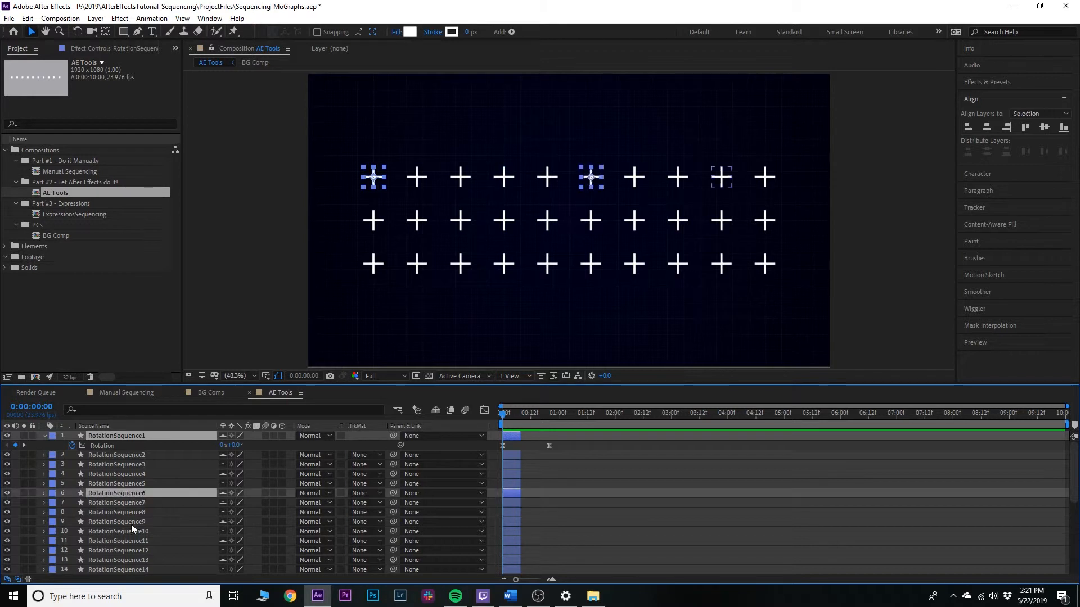
left_click(131, 522, "ctrl")
left_click(112, 560, "ctrl")
left_click(127, 465, "ctrl")
left_click(139, 512, "ctrl")
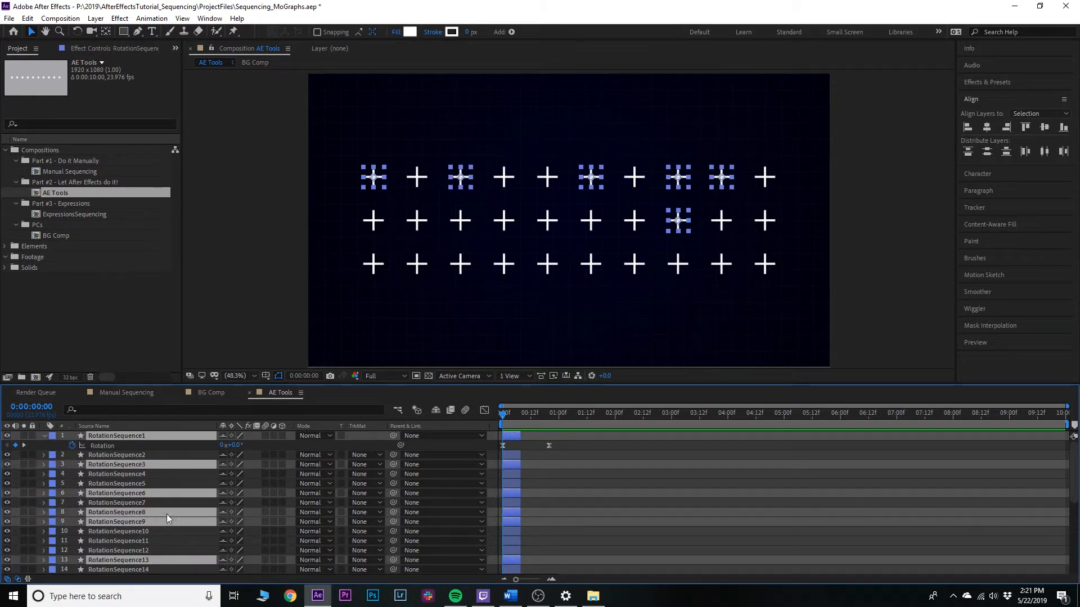
Step: Add RotationSequence17, 14, 12, 16, 15, 21, 27 and 28 to the selection in that order, and maximize the timeline
scroll(143, 510, "down", 3)
left_click(130, 512, "ctrl")
left_click(127, 483, "ctrl")
left_click(124, 465, "ctrl")
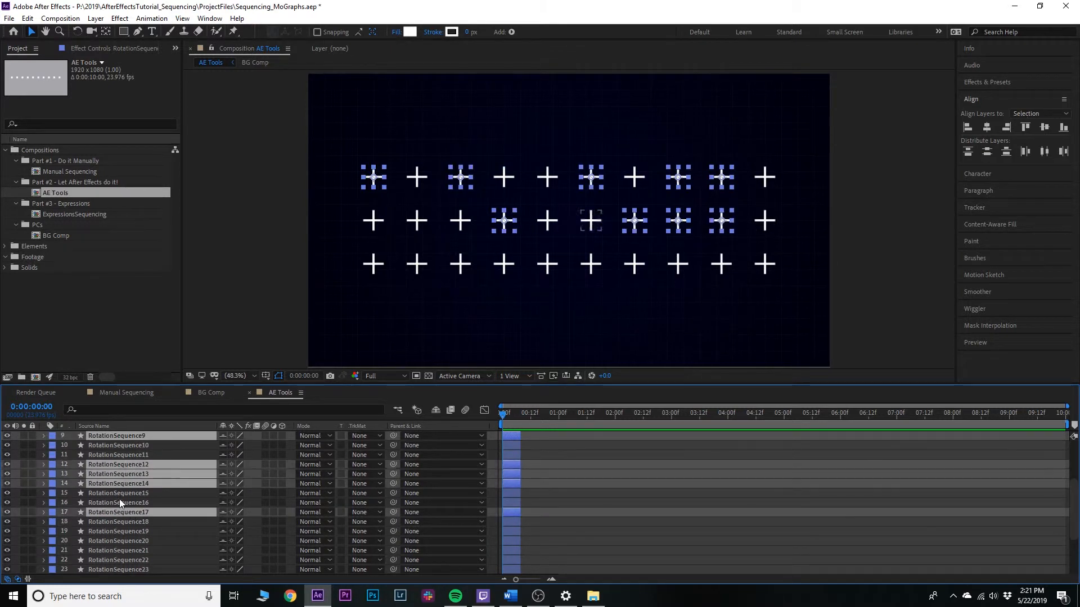
left_click(120, 503, "ctrl")
left_click(119, 493, "ctrl")
left_click(128, 550, "ctrl")
scroll(153, 557, "down", 2)
left_click(126, 550, "ctrl")
left_click(133, 560, "ctrl")
key("grave")
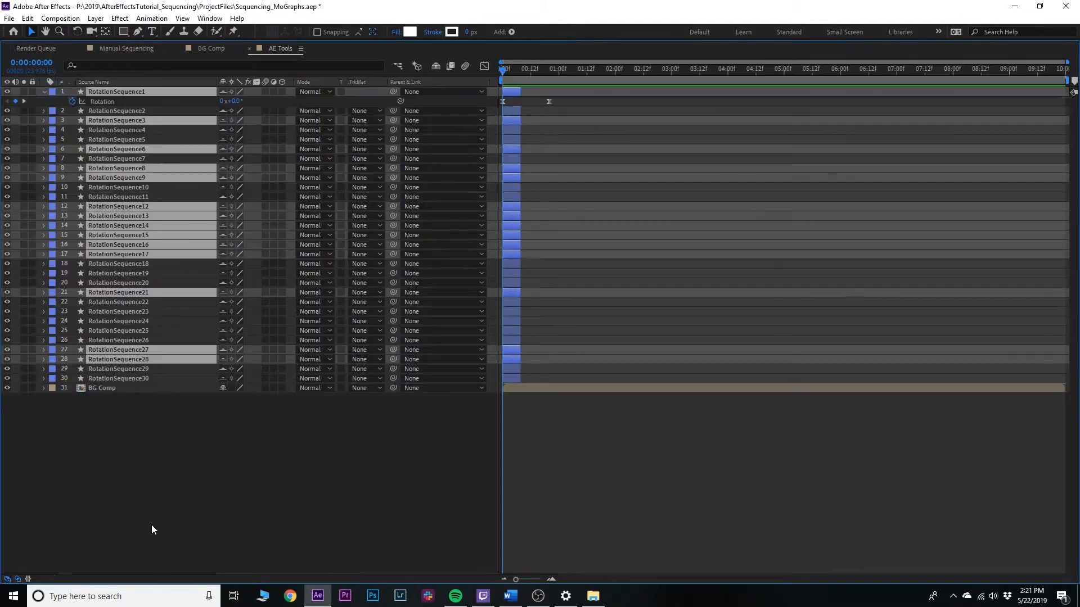
Step: Add RotationSequence24, 30, 18, 20, 23, 26, 25, 29, 19 and 22 to the selection in that order
left_click(141, 321, "ctrl")
left_click(126, 378, "ctrl")
left_click(116, 264, "ctrl")
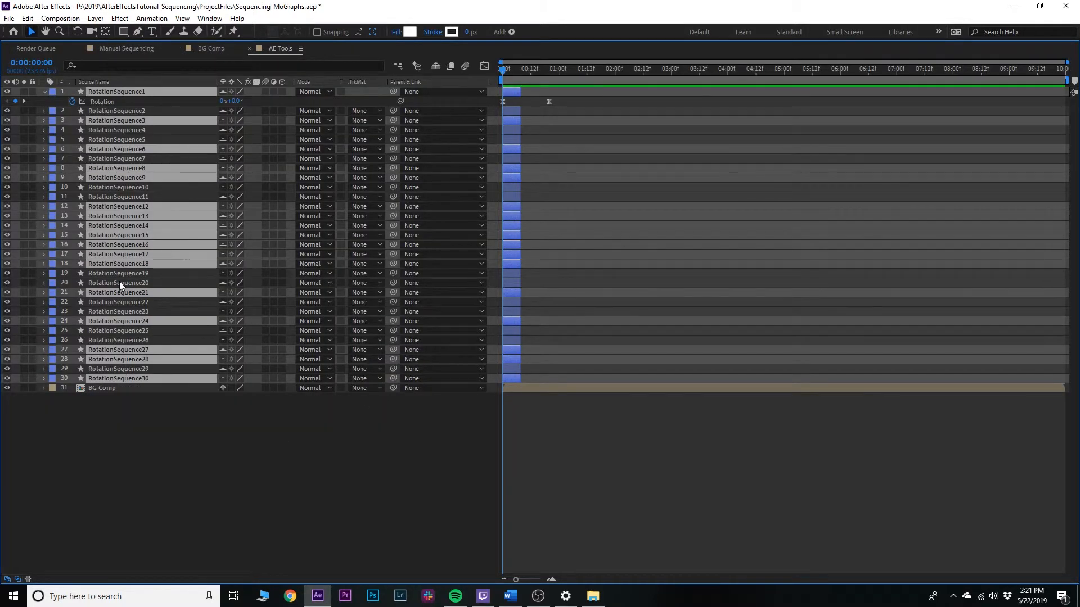
left_click(119, 283, "ctrl")
left_click(120, 312, "ctrl")
left_click(127, 340, "ctrl")
left_click(128, 331, "ctrl")
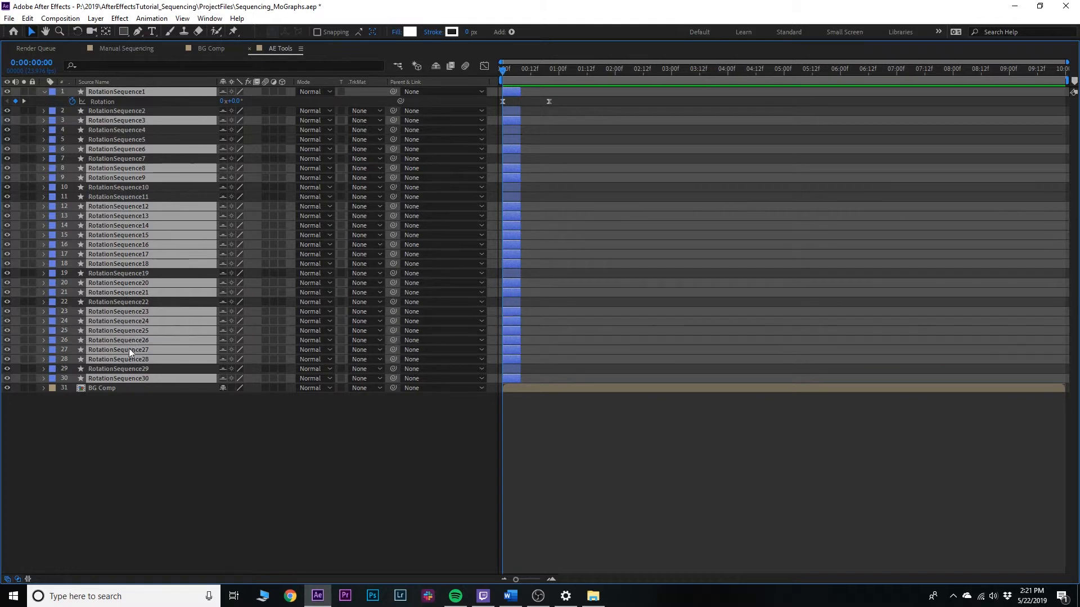
left_click(129, 369, "ctrl")
left_click(117, 274, "ctrl")
left_click(116, 299, "ctrl")
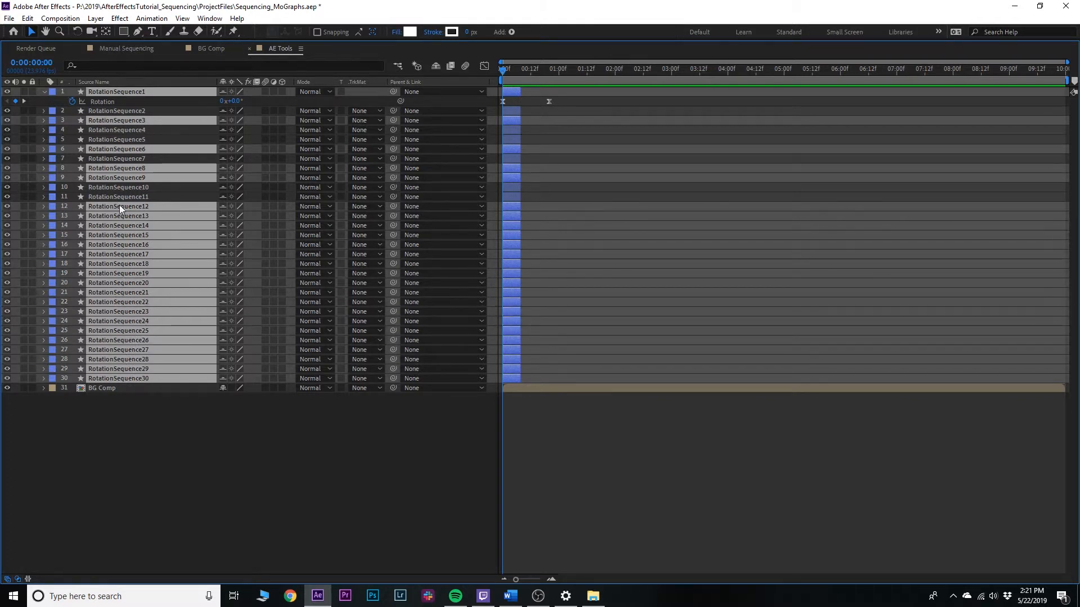
Step: Add RotationSequence11, remove RotationSequence9, and complete the selection with RotationSequence2, 5, 7, 10, 4 and 9 in that order
left_click(123, 197, "ctrl")
left_click(130, 177, "ctrl")
left_click(143, 113, "ctrl")
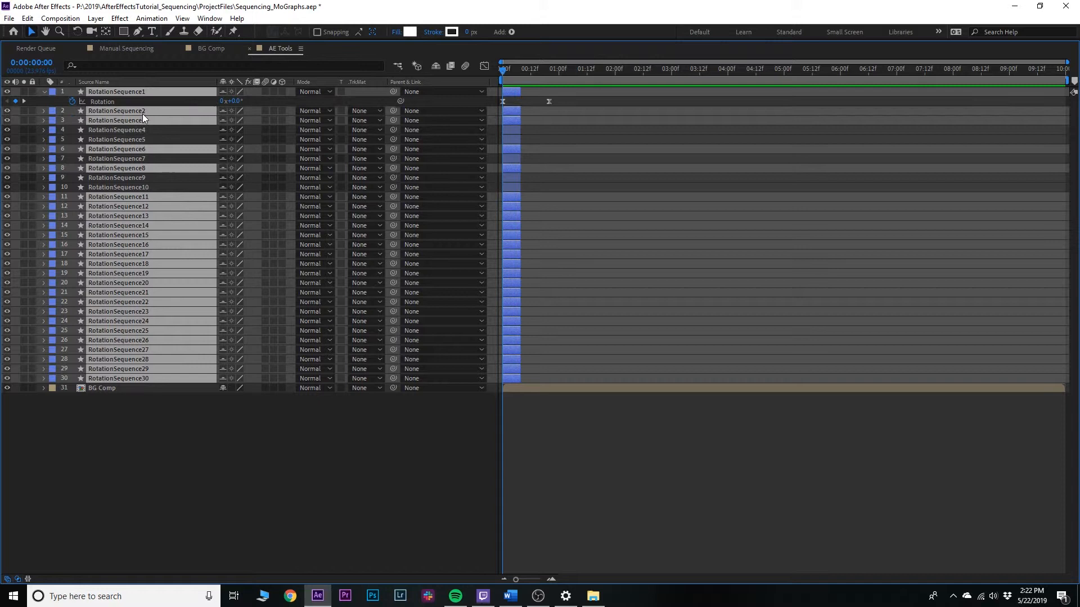
left_click(128, 140, "ctrl")
left_click(123, 160, "ctrl")
left_click(131, 185, "ctrl")
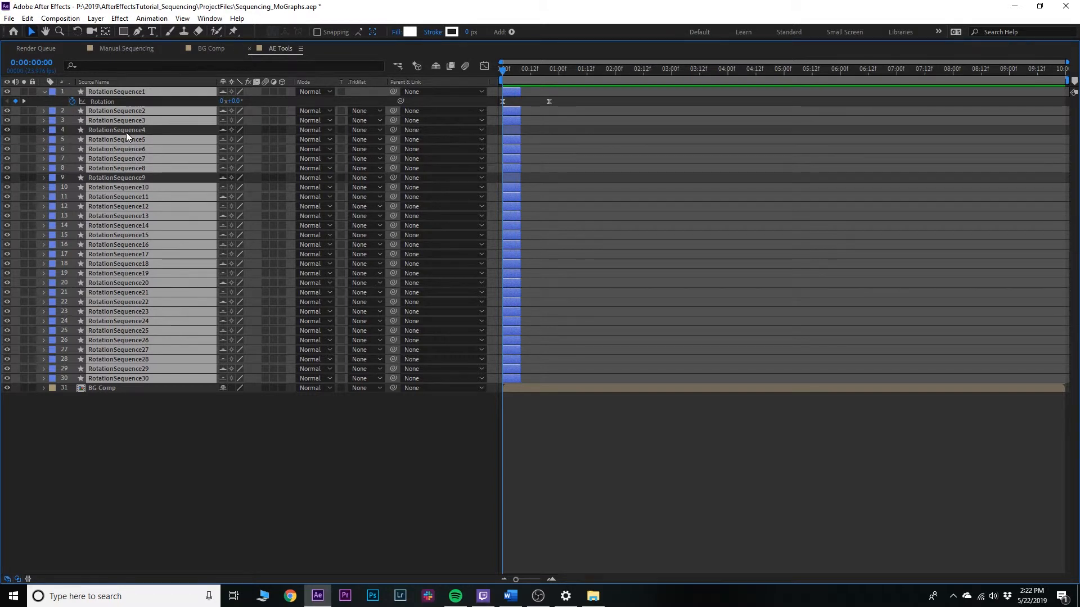
left_click(126, 133, "ctrl")
left_click(126, 180, "ctrl")
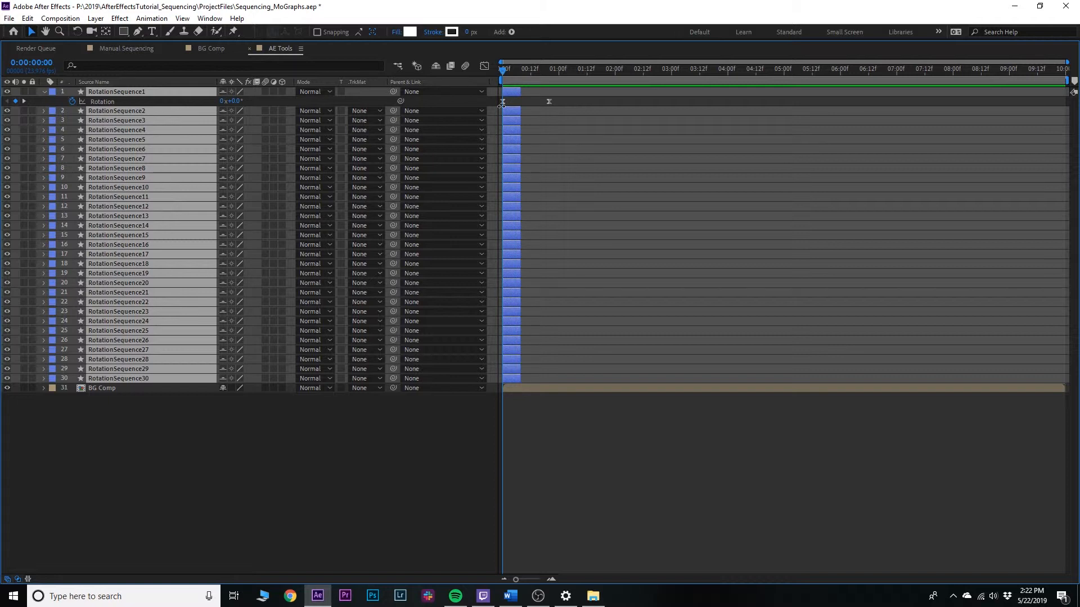
Step: Trim all 30 selected layers to two frames and apply Sequence Layers with Overlap turned off
key("alt+]")
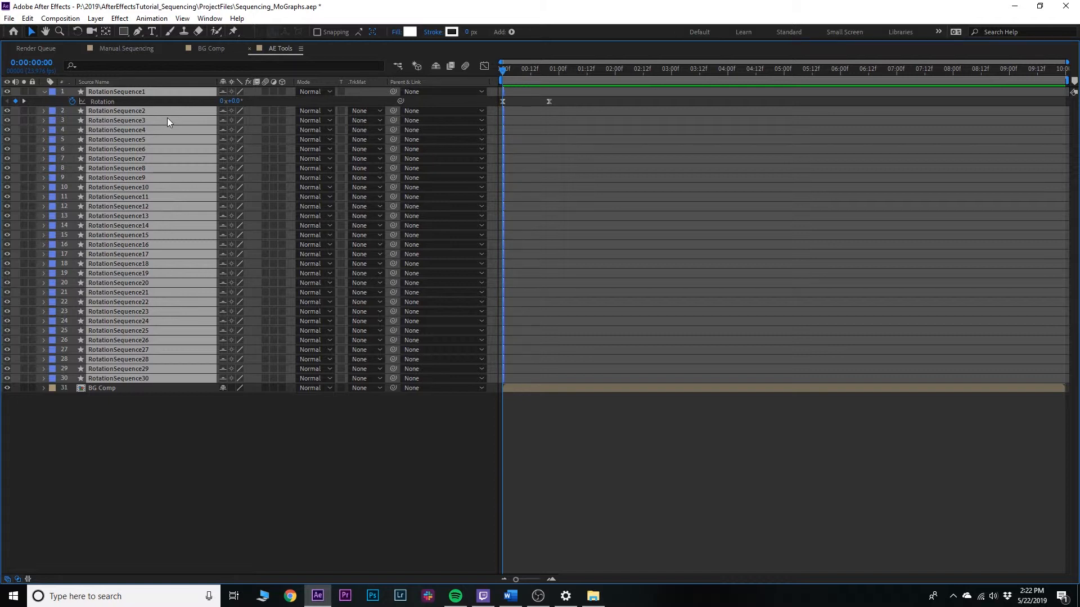
key("Page_Down")
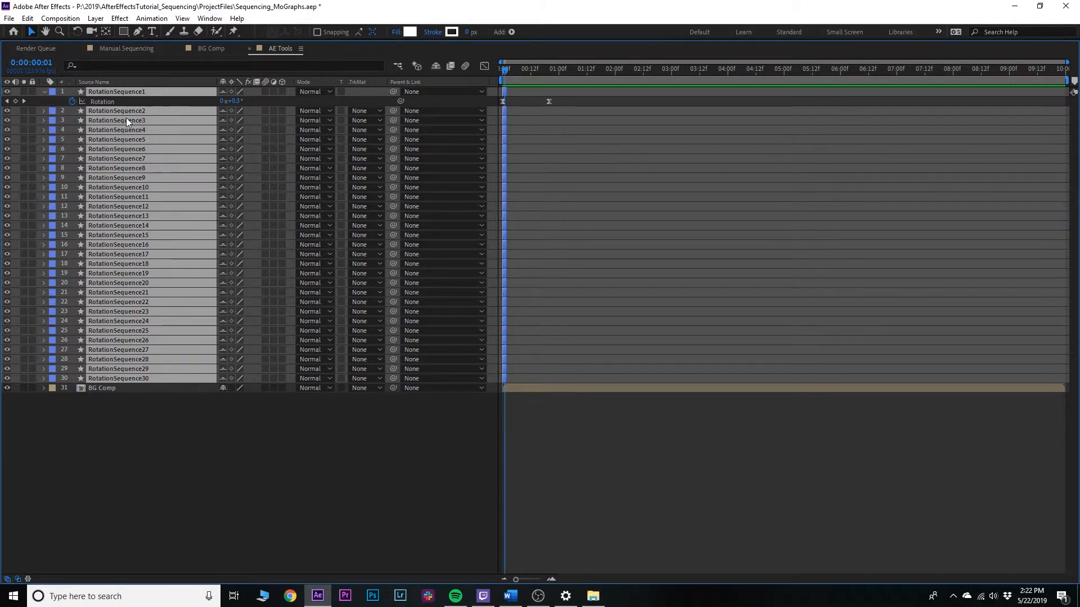
right_click(136, 91)
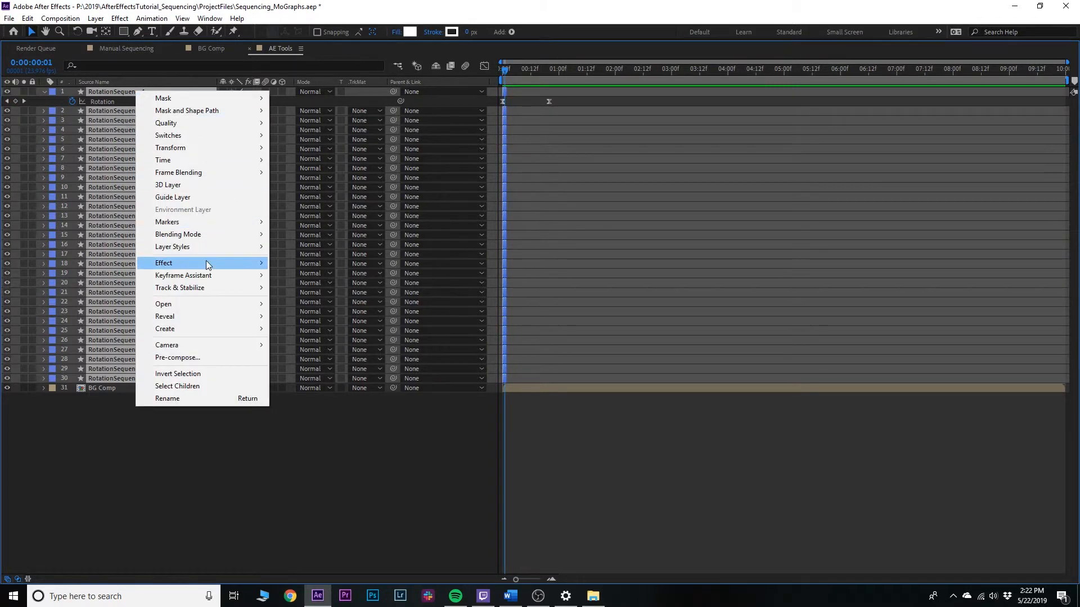
mouse_move(204, 275)
left_click(352, 375)
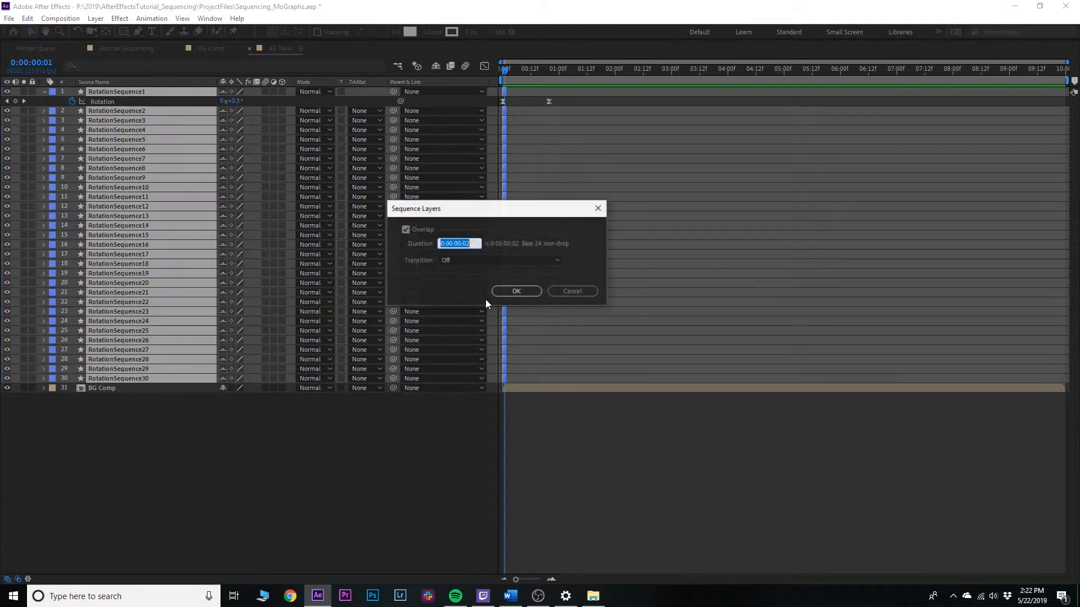
left_click(422, 231)
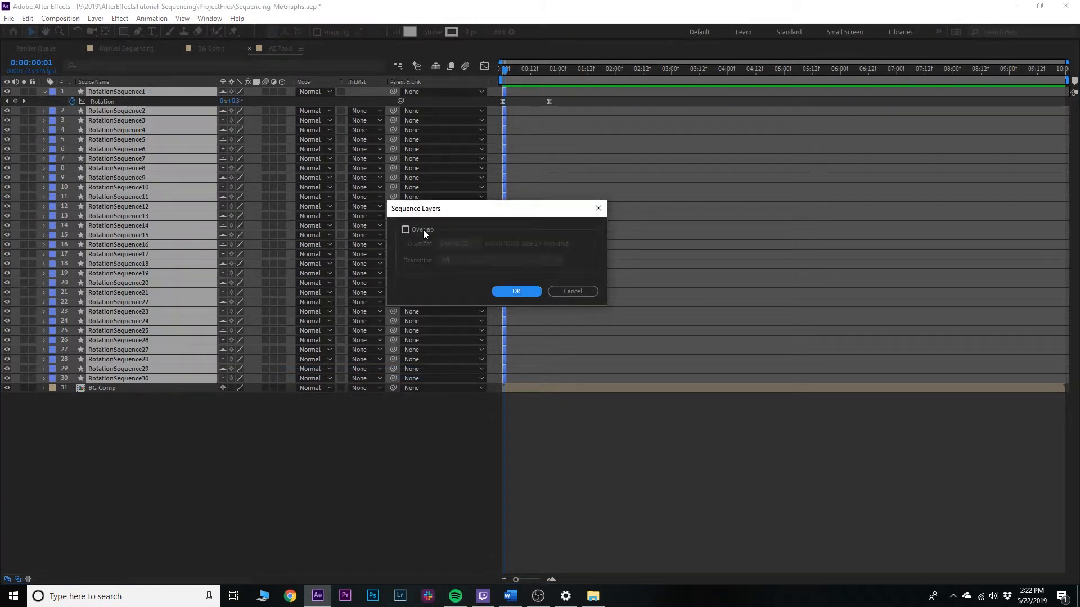
left_click(518, 293)
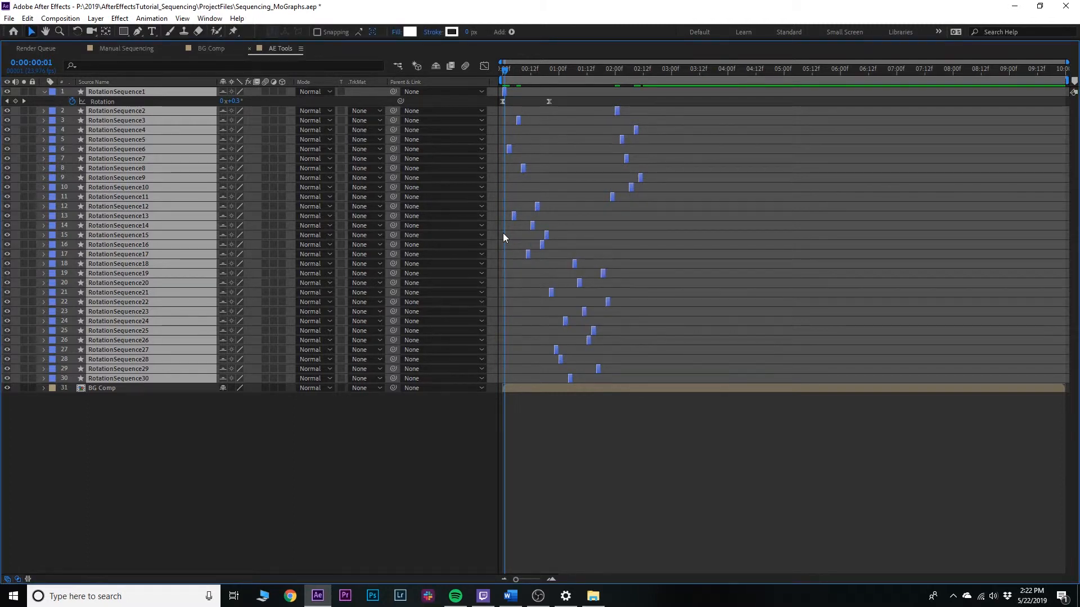
Step: Extend the sequenced layers' in points to 0:00:00:01 and out points to 0:00:09:23, and restore the full workspace
key("alt+bracketleft")
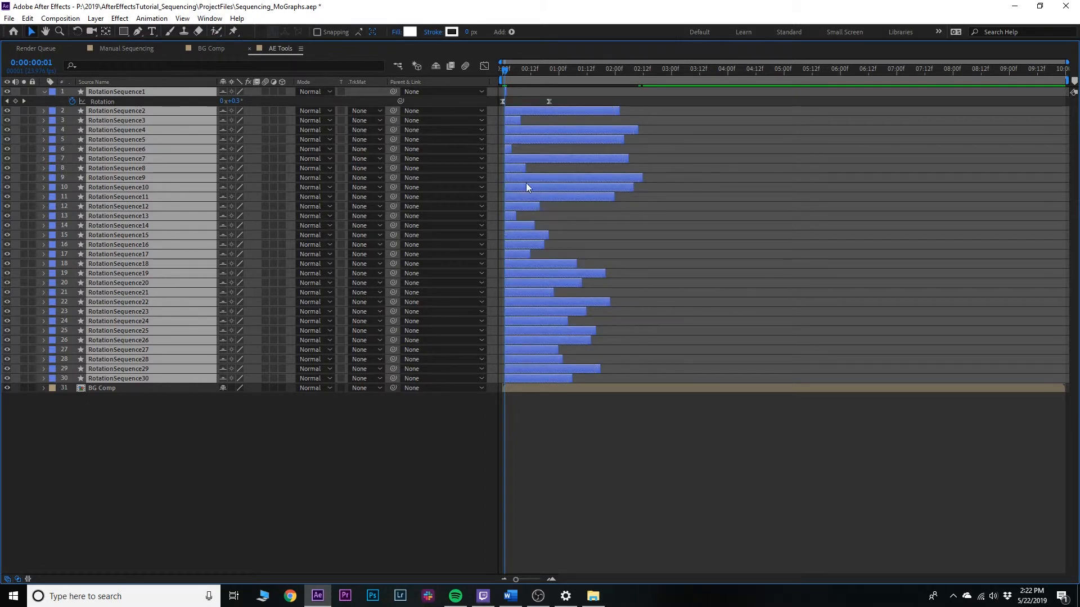
left_click_drag(1039, 73, 1063, 70)
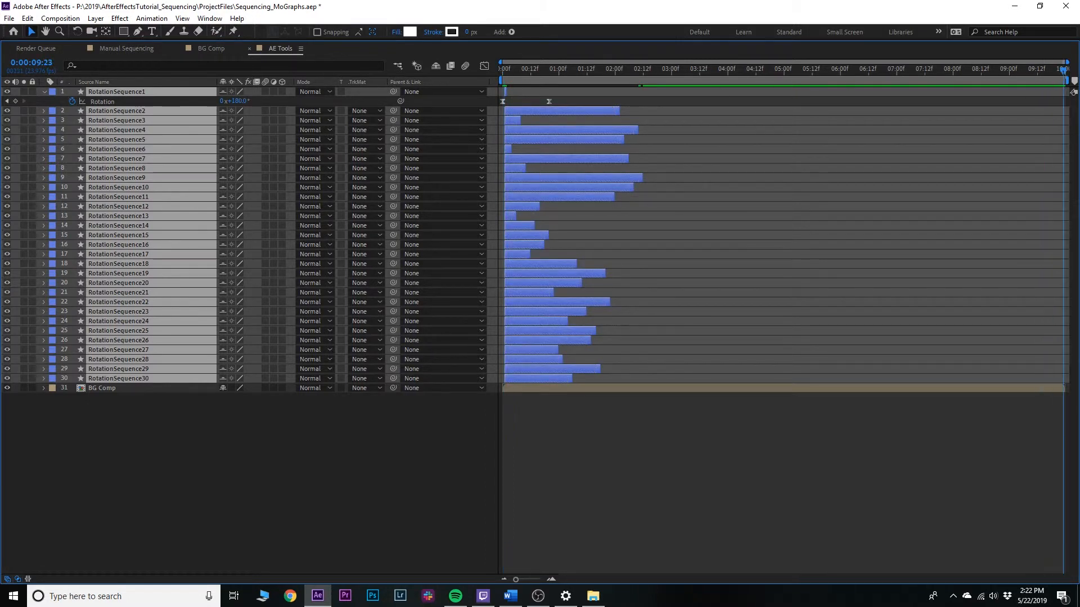
key("alt+bracketright")
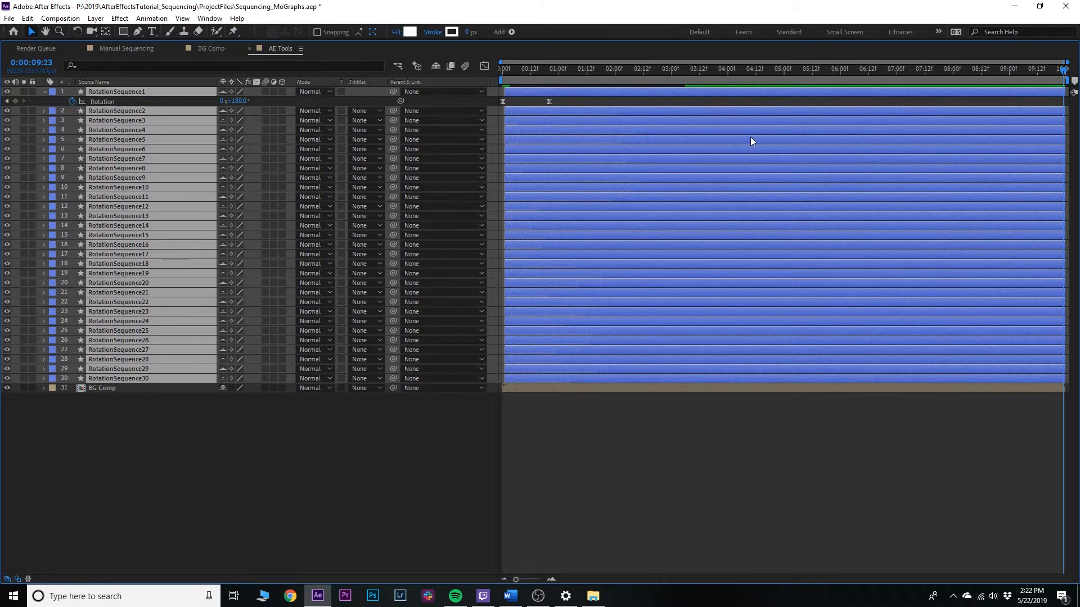
key("grave")
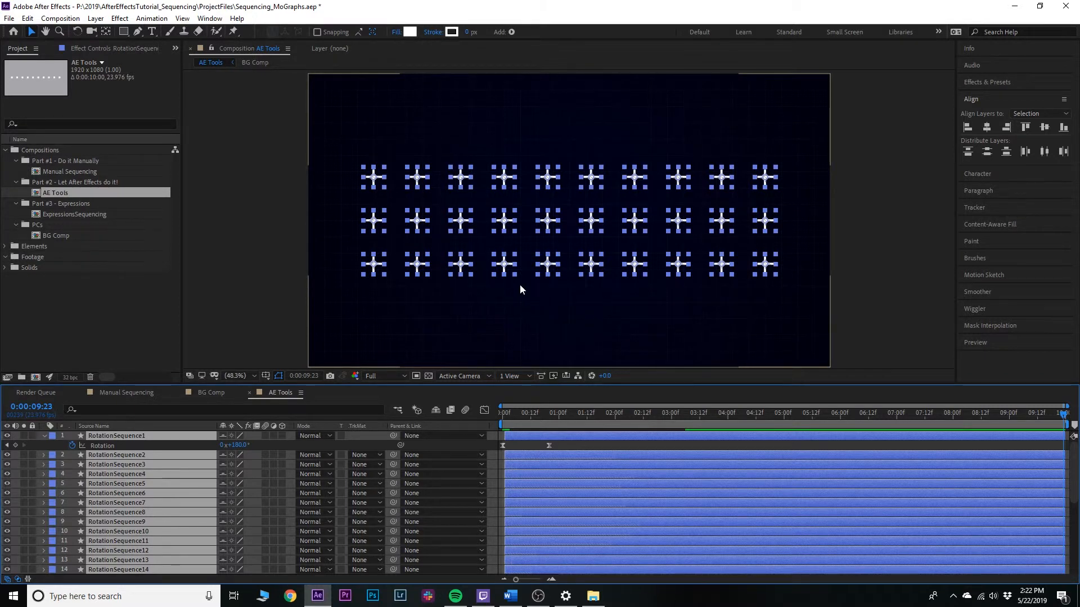
Step: Move all 30 layers one frame earlier to start at frame 0, and extend their out points to the composition's end
left_click_drag(534, 416, 495, 422)
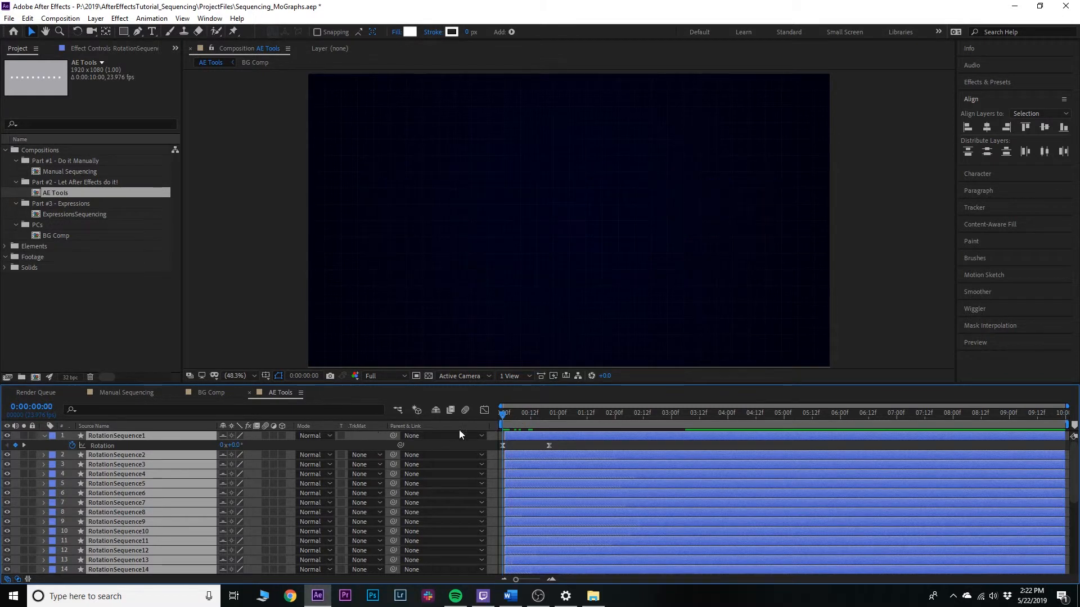
left_click_drag(526, 437, 524, 437)
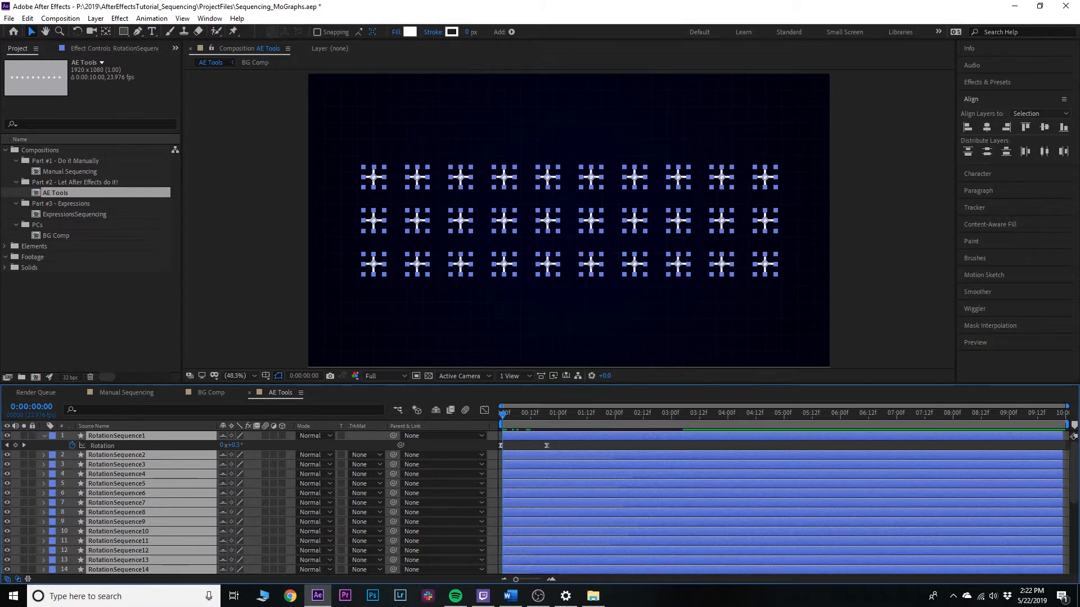
left_click_drag(1062, 437, 1071, 438)
Step: Deselect the layers and preview the randomly ordered rotation sequence from frame 0
left_click_drag(528, 417, 443, 415)
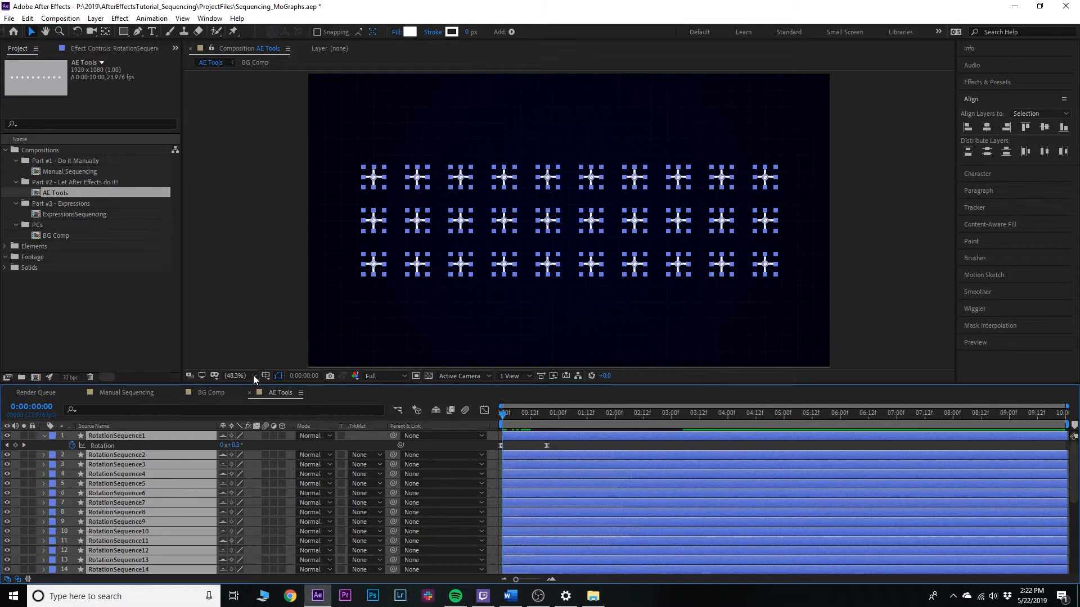
left_click(217, 302)
key("space")
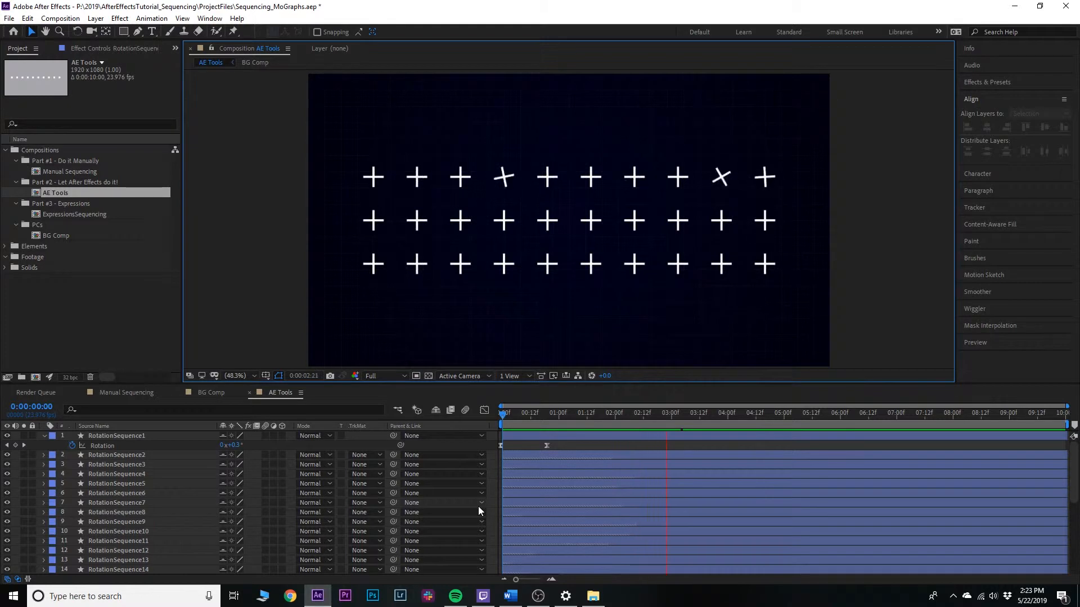
key("space")
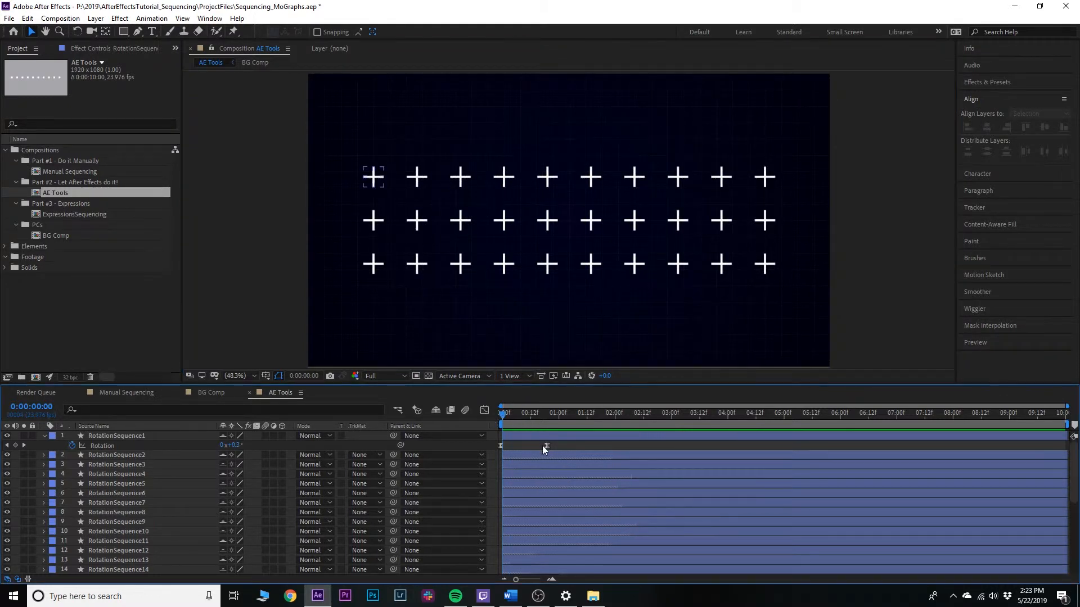
left_click(521, 436)
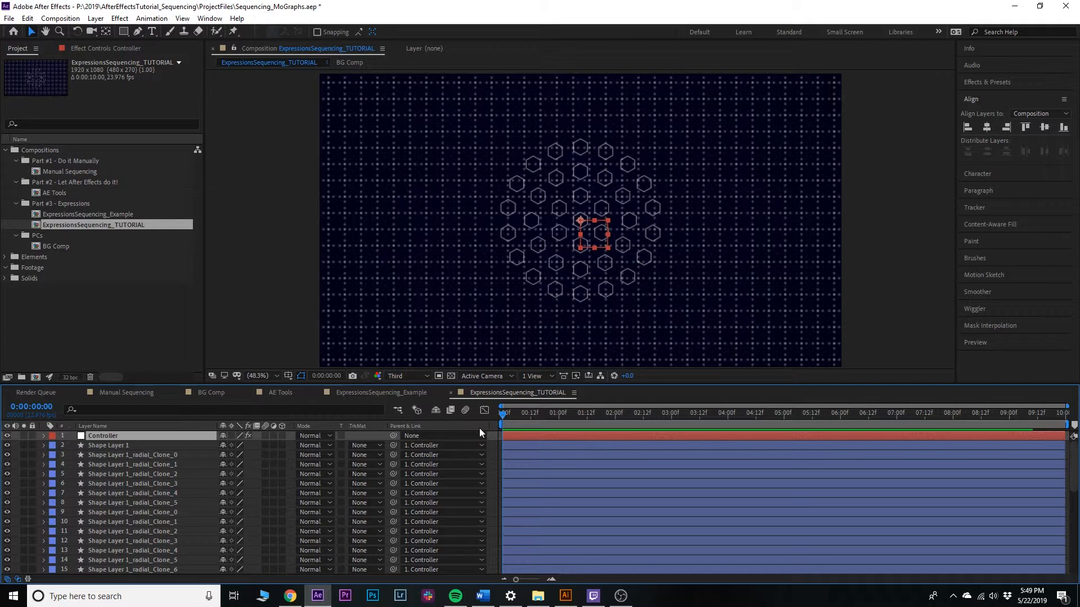
Step: Preview the hexagon composition from frame 0 and show the Controller layer's slider effects
mouse_move(520, 420)
left_mouse_down()
mouse_move(566, 423)
mouse_move(505, 416)
left_mouse_up()
key("space")
left_click(93, 445)
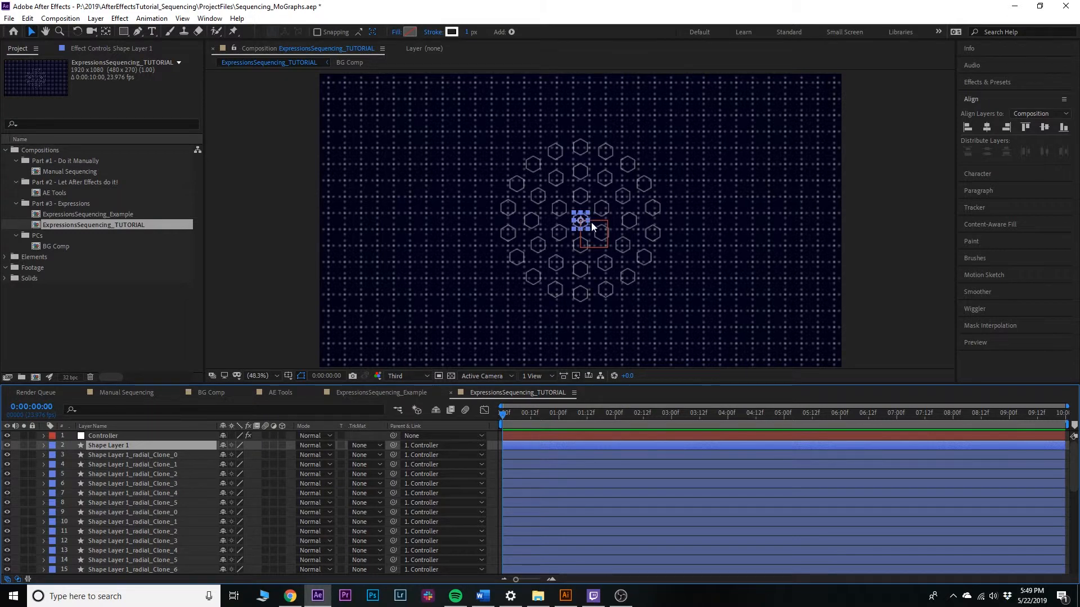
left_click(120, 434)
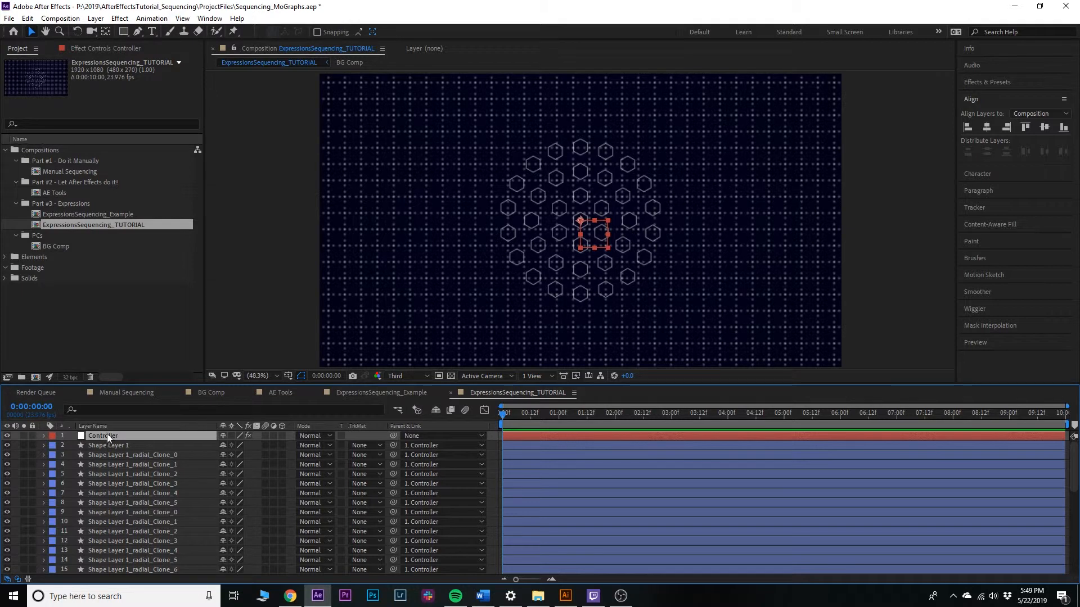
left_click(107, 48)
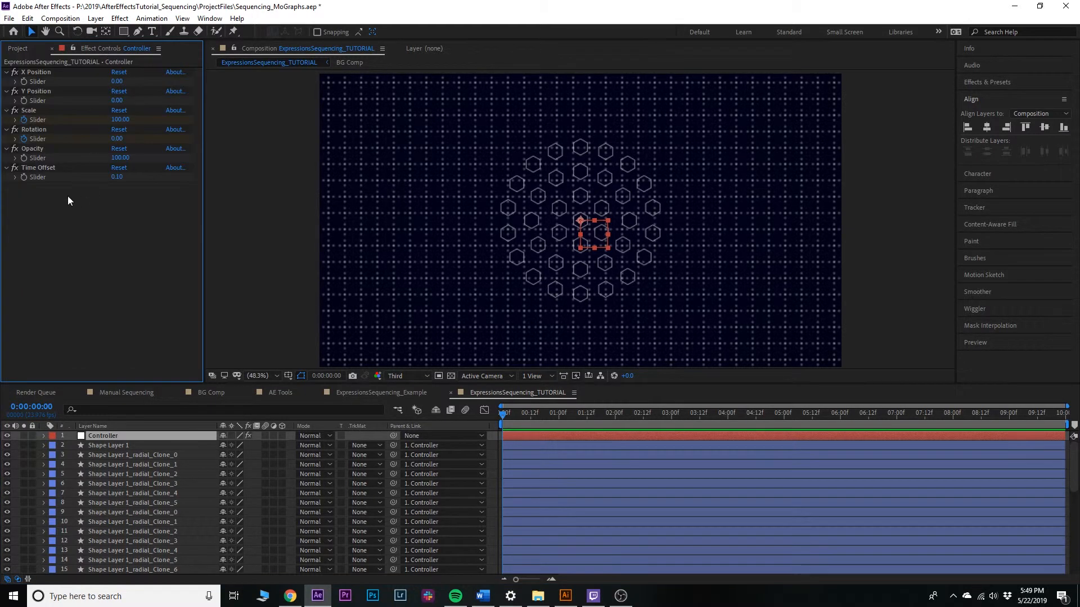
left_click(48, 70)
left_click(36, 91)
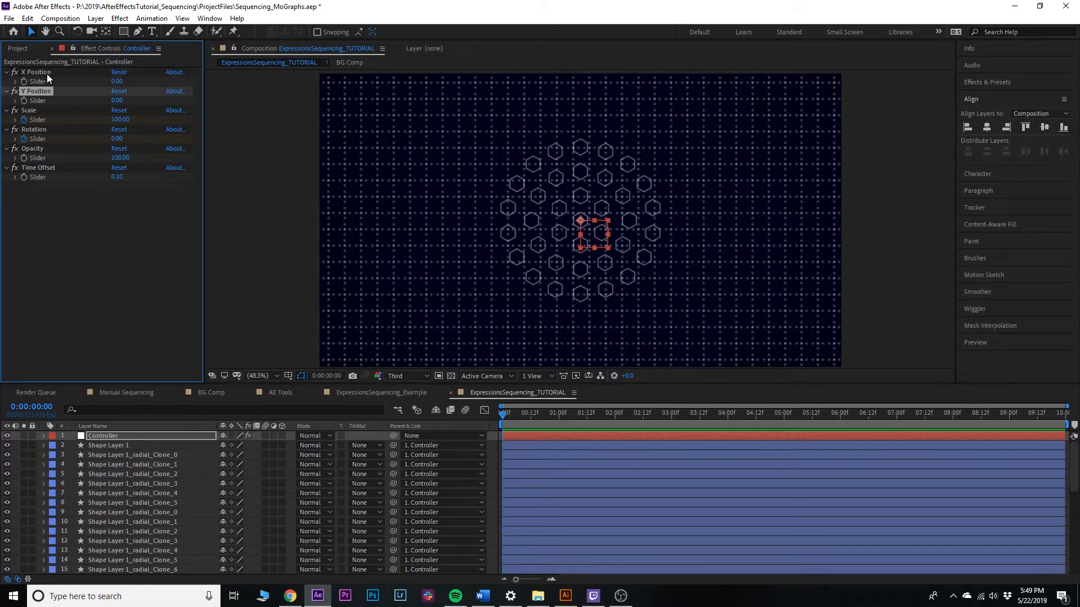
left_click(47, 75)
left_click(40, 93)
left_click(26, 115)
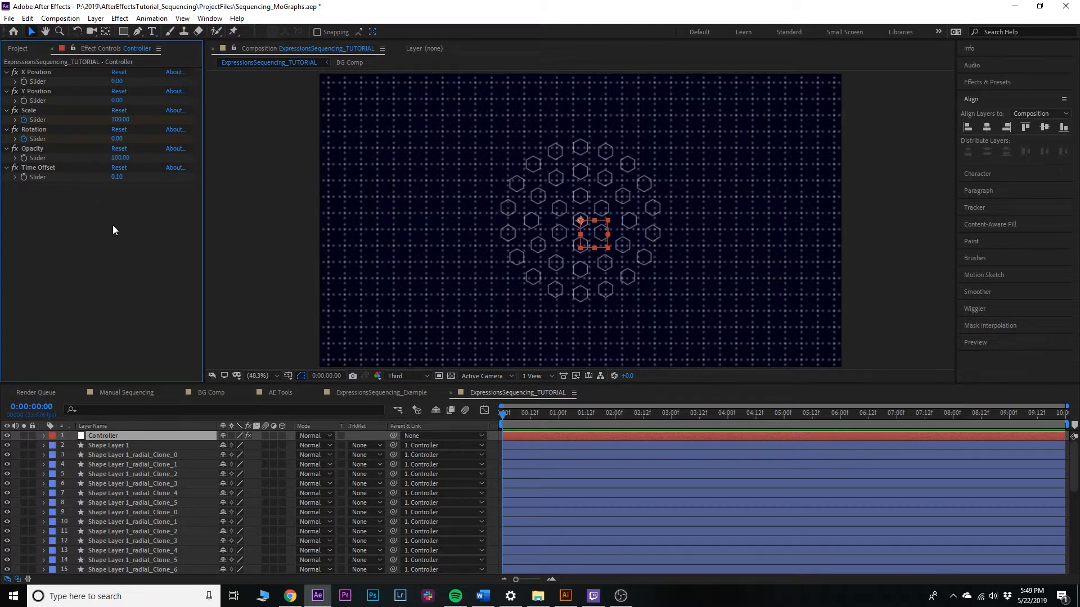
Step: Reveal the expressions on Shape Layer 1_radial_Clone_0, then hide its X and Y Position properties to leave Scale, Rotation and Opacity
left_click(118, 455)
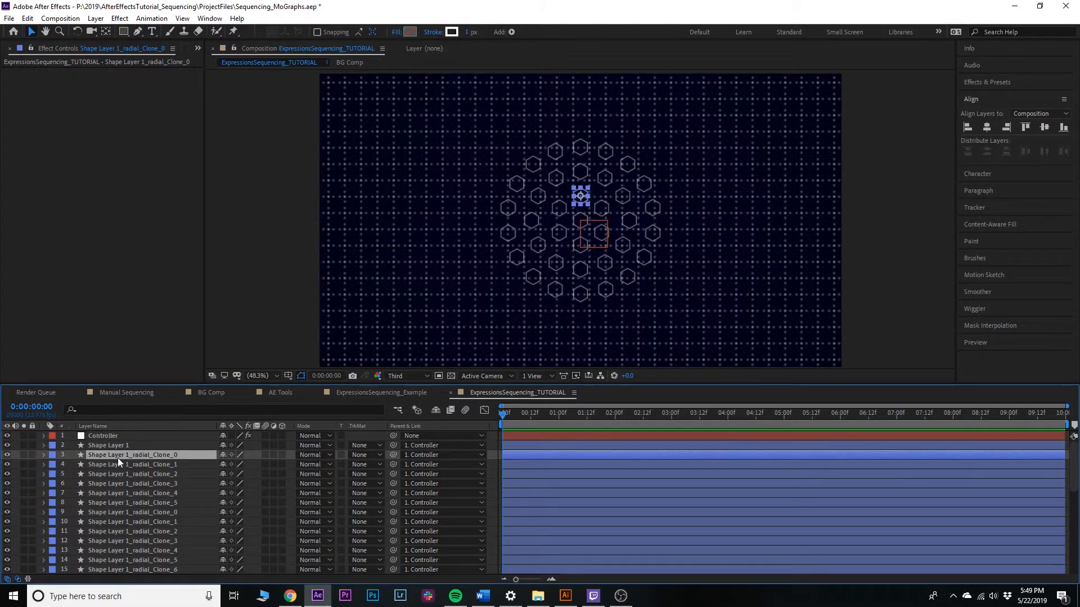
key("e")
key("e")
left_click(556, 475)
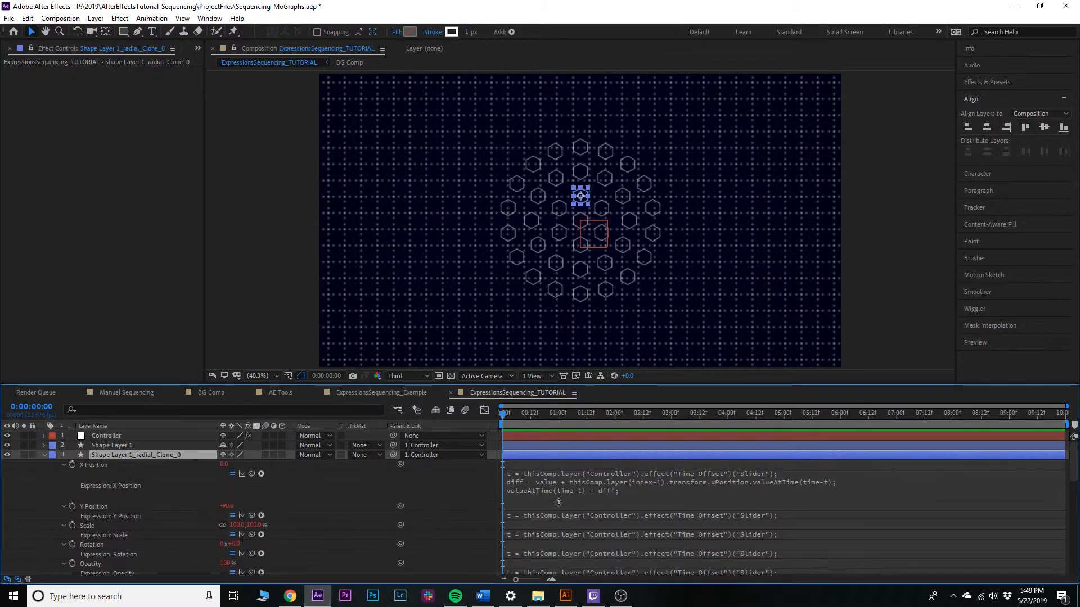
scroll(554, 498, "down", 3)
scroll(552, 490, "up", 3)
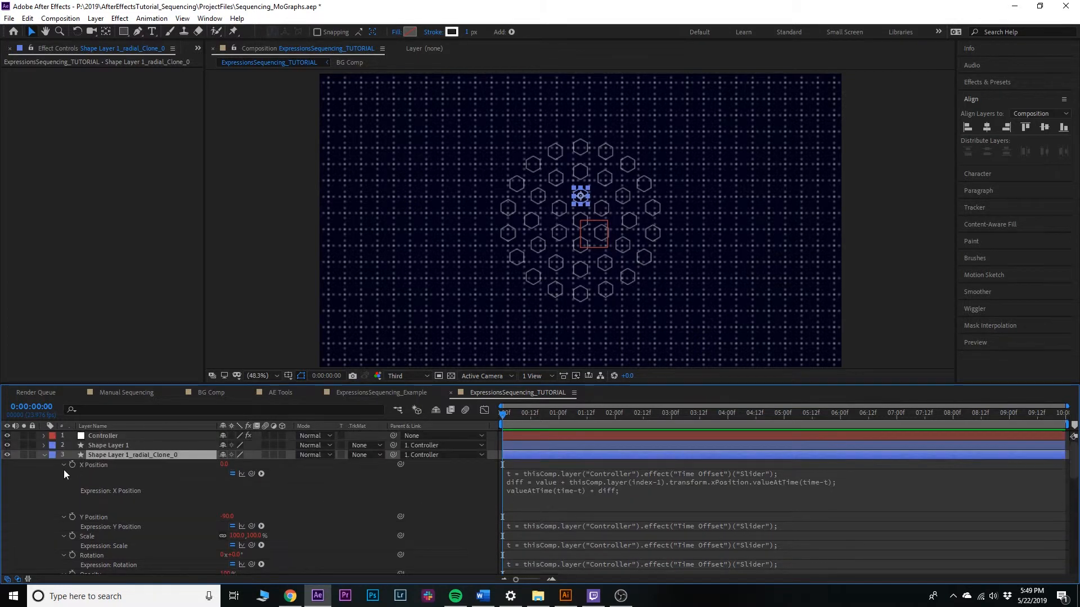
key("shift+p")
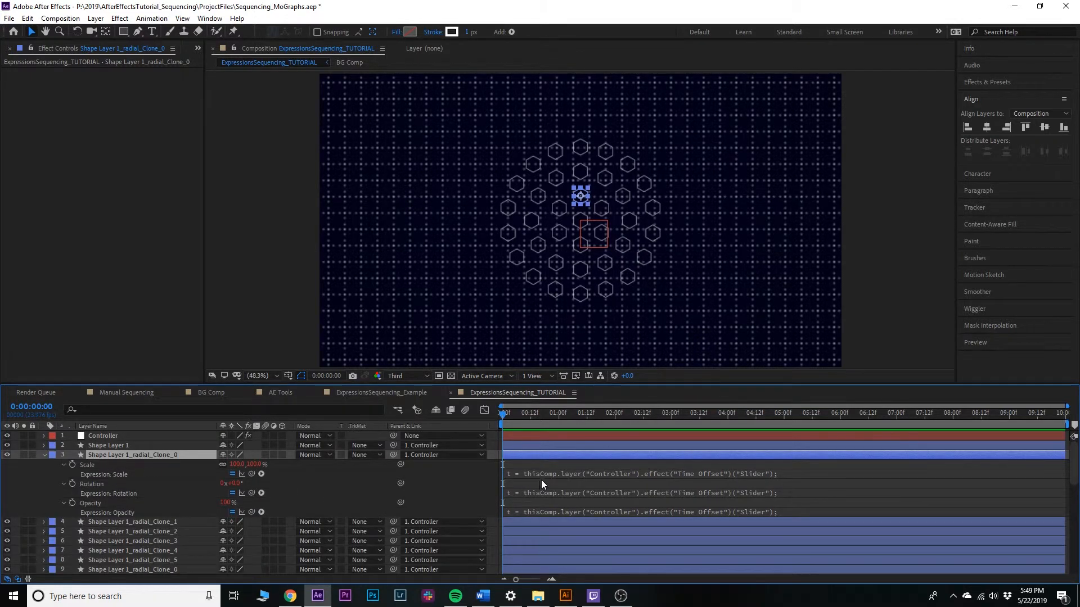
Step: Enlarge the expression fields of Shape Layer 1_radial_Clone_0 and examine its Scale and Rotation expressions without changing them
left_click_drag(544, 479, 551, 558)
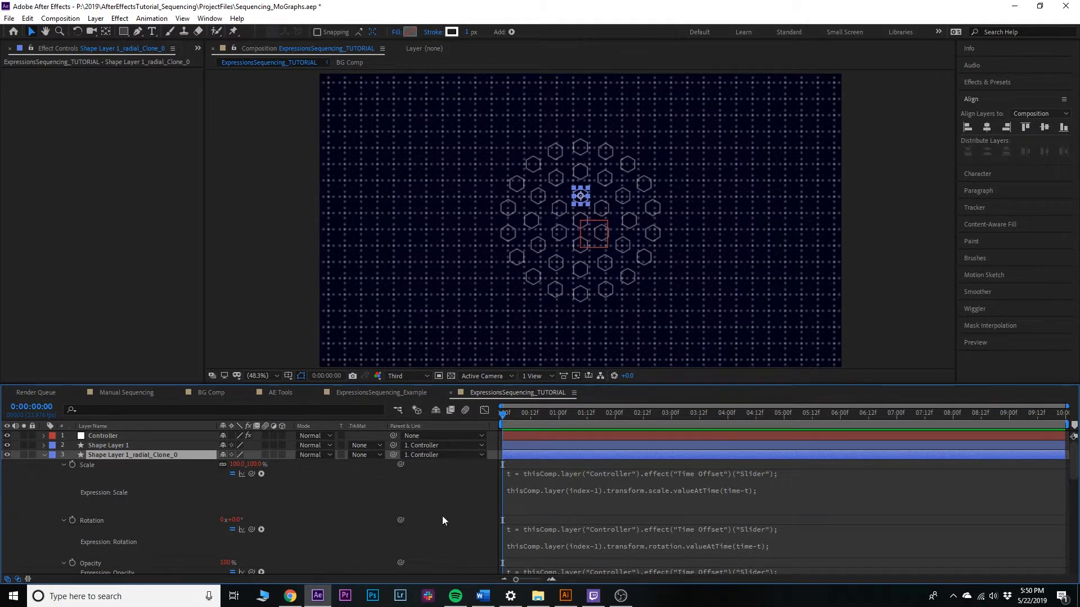
left_click(541, 540)
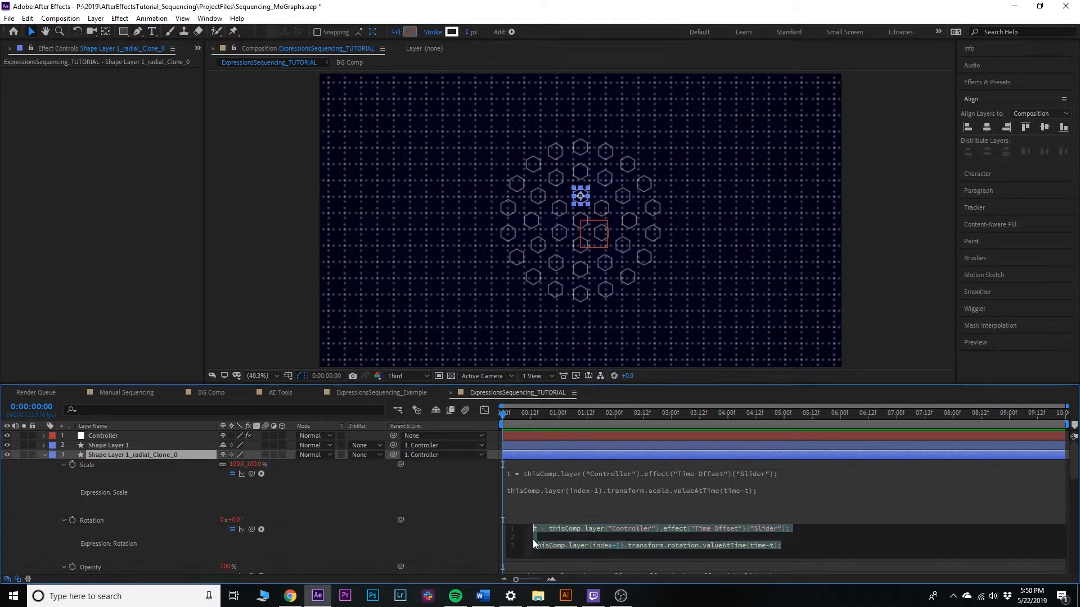
left_click(576, 548)
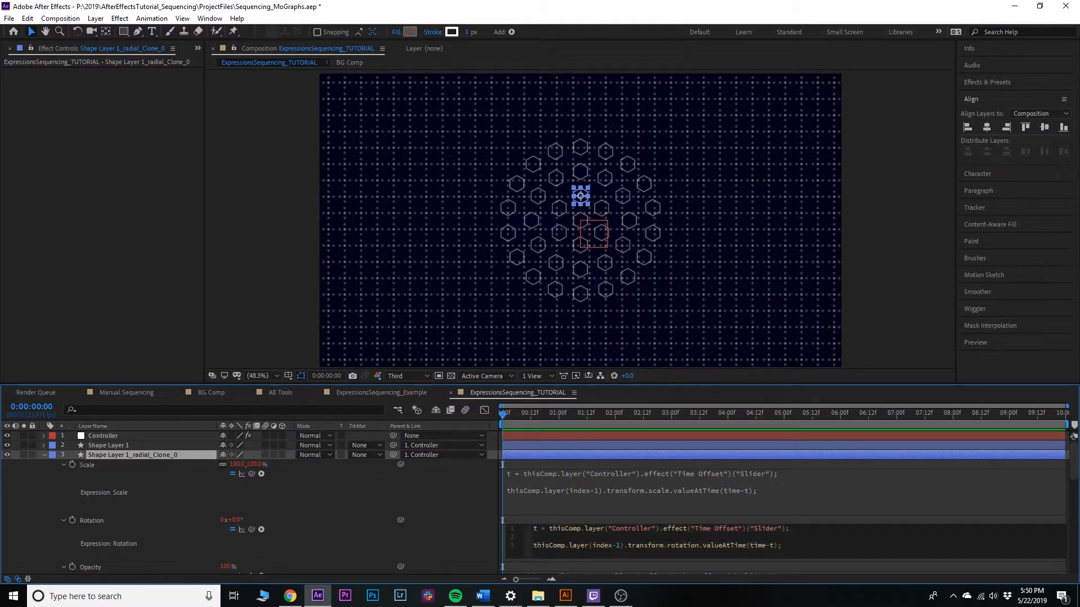
left_click(105, 455)
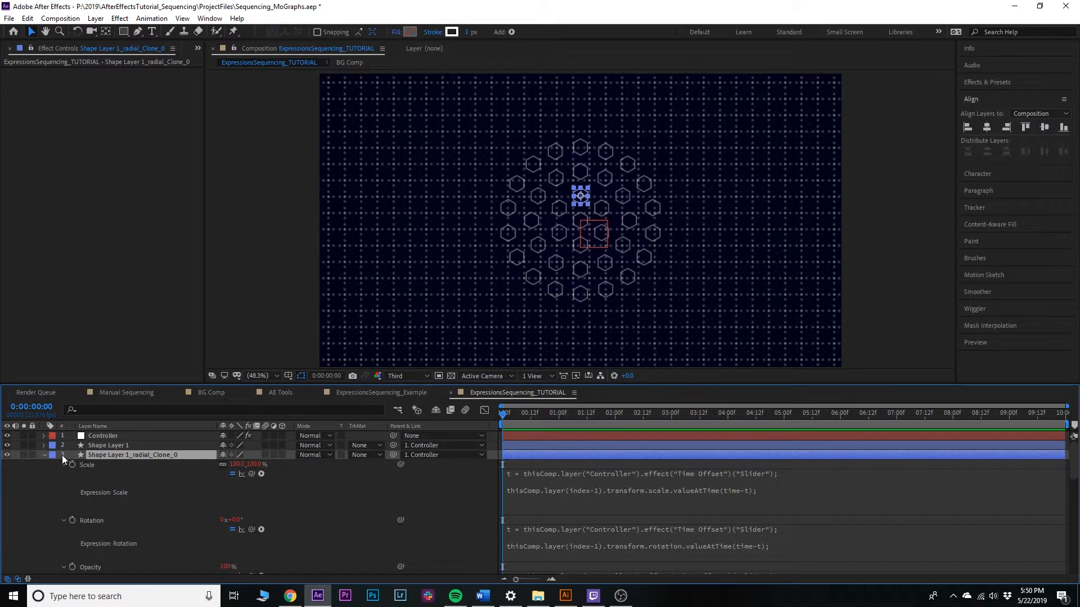
Step: Reveal the Controller layer's keyframes, solo Shape Layer 1 and scrub through its animation
left_click(119, 445)
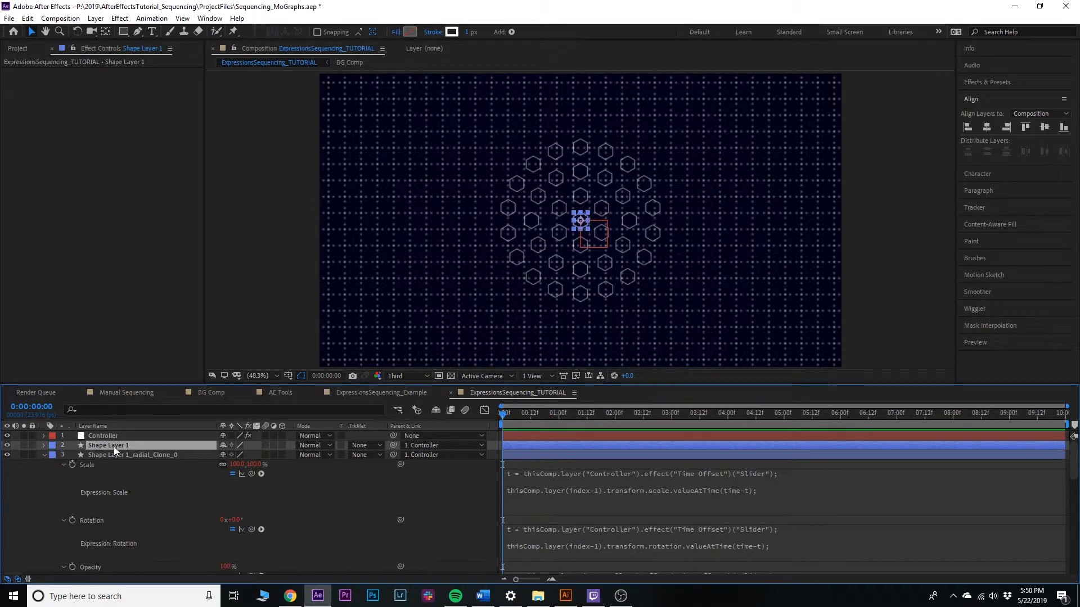
left_click(113, 438)
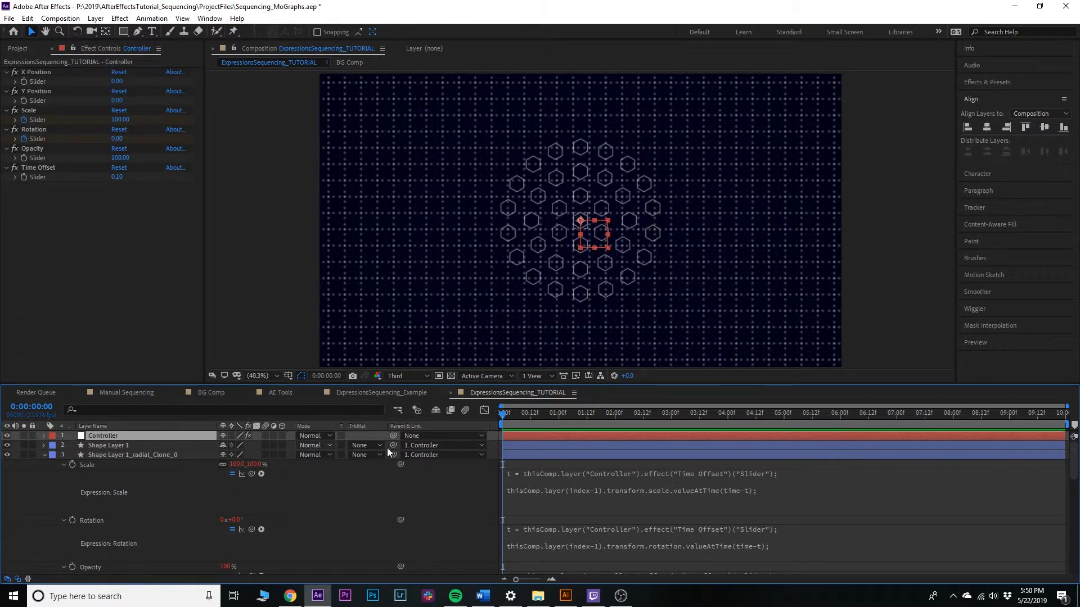
key("u")
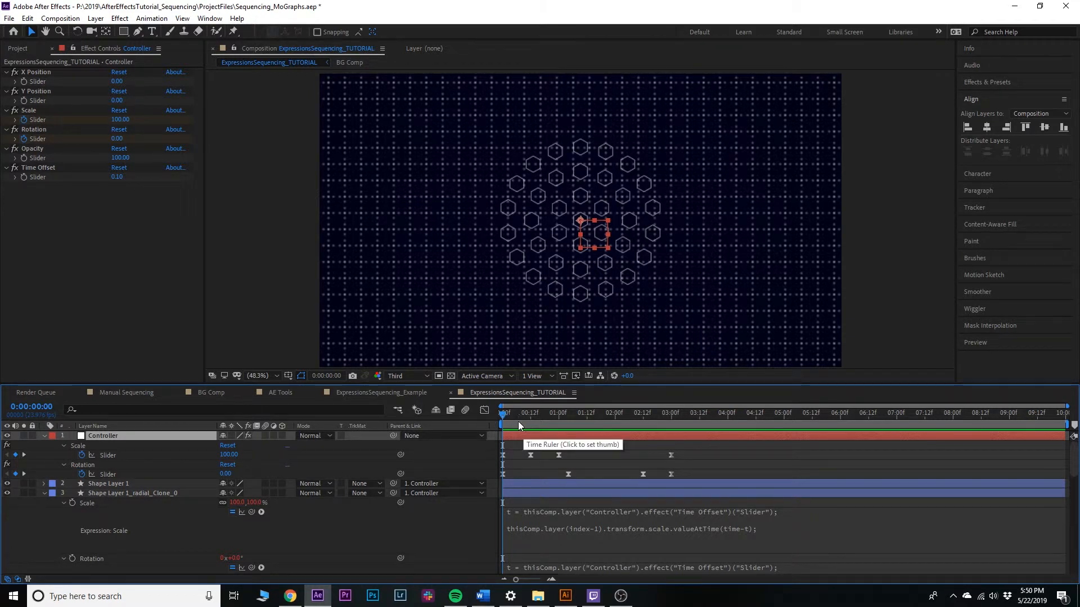
left_click(24, 484)
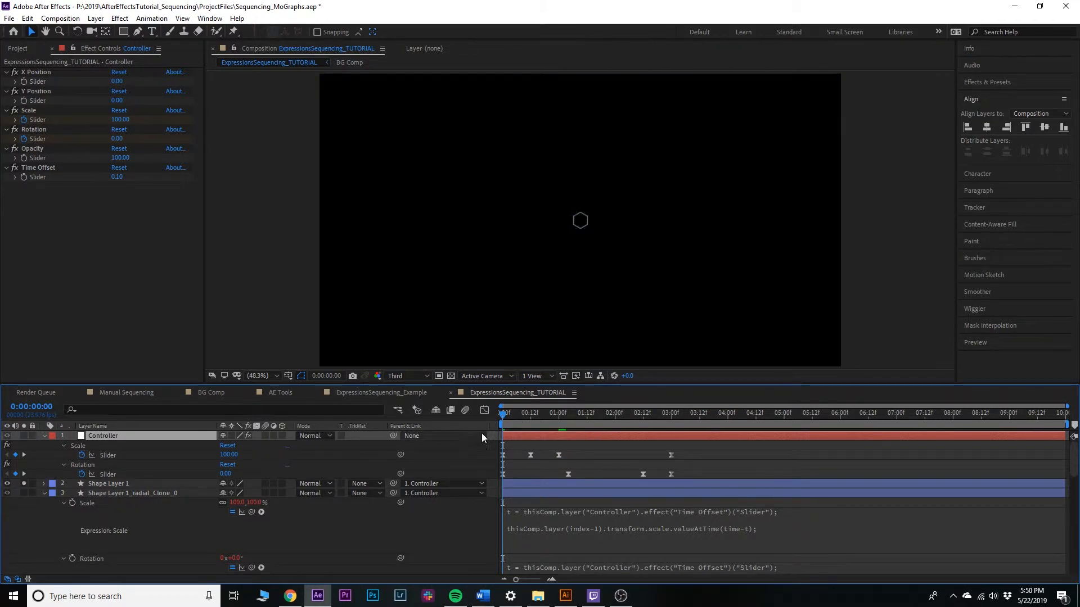
left_click_drag(524, 418, 669, 436)
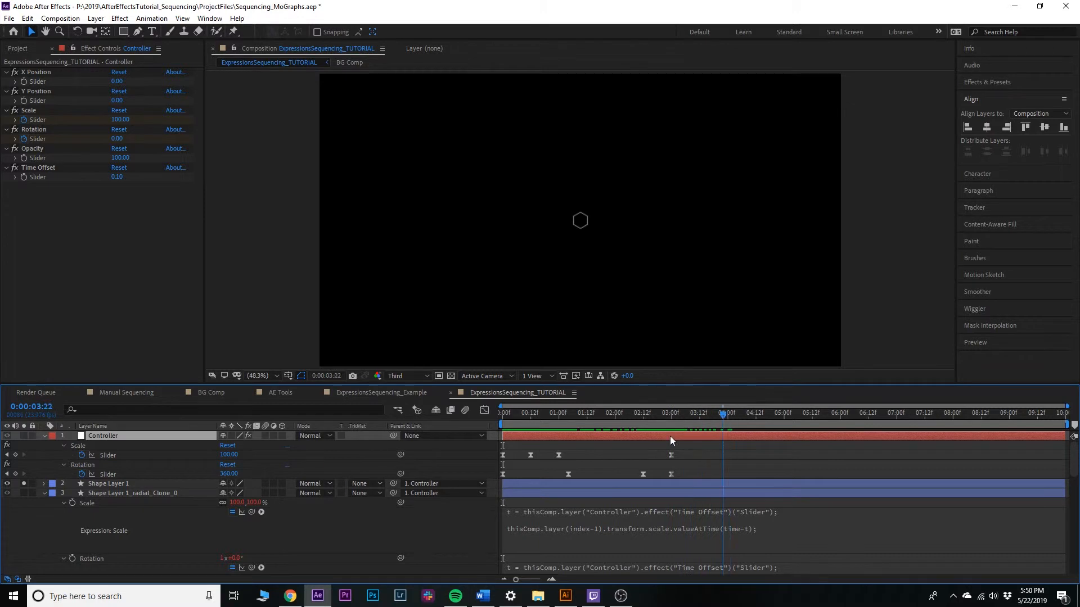
Step: Return to frame 0 and add a loopOut() expression to the Controller layer's Scale slider
key("Home")
left_click(82, 455, "alt")
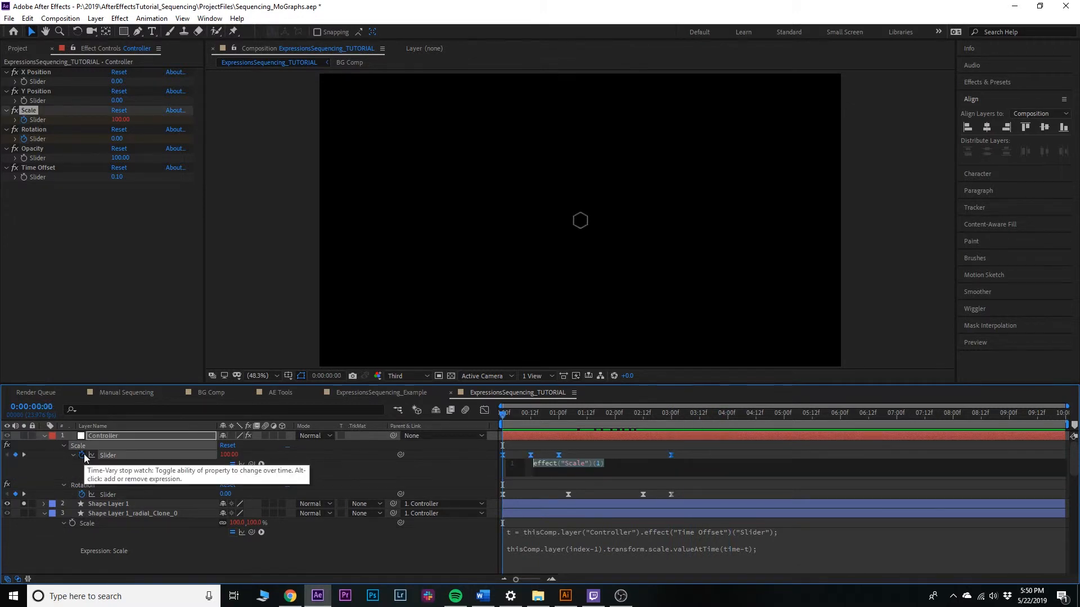
type("loopOut")
key("BackSpace")
key("BackSpace")
key("BackSpace")
type("ut()")
key("KP_Enter")
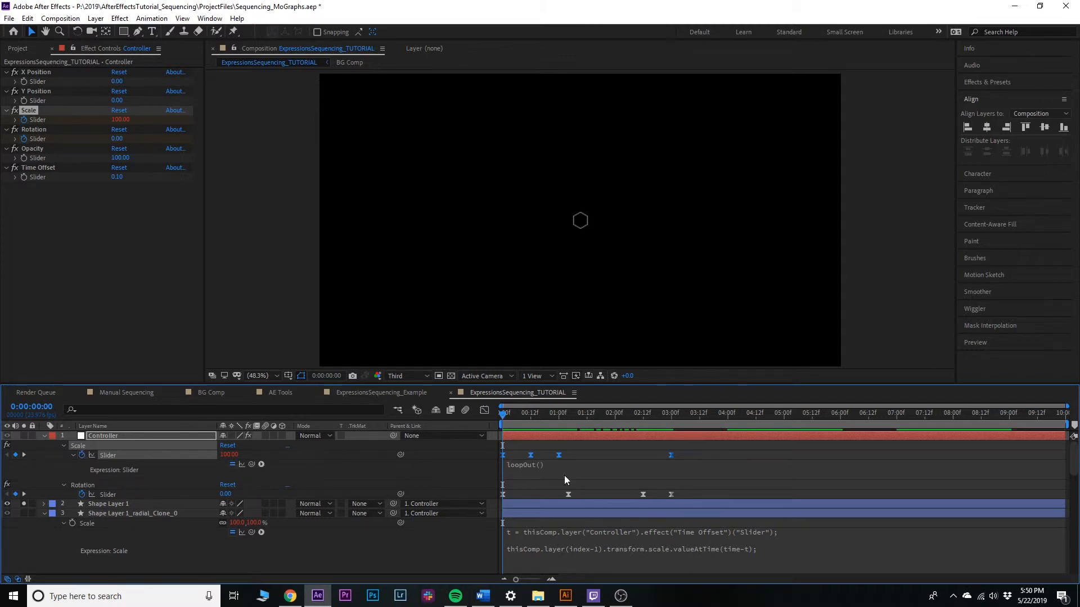
Step: Add a loopOut() expression to the Controller layer's Rotation slider and preview the soloed hexagon
left_click(90, 495)
type("loopOut()")
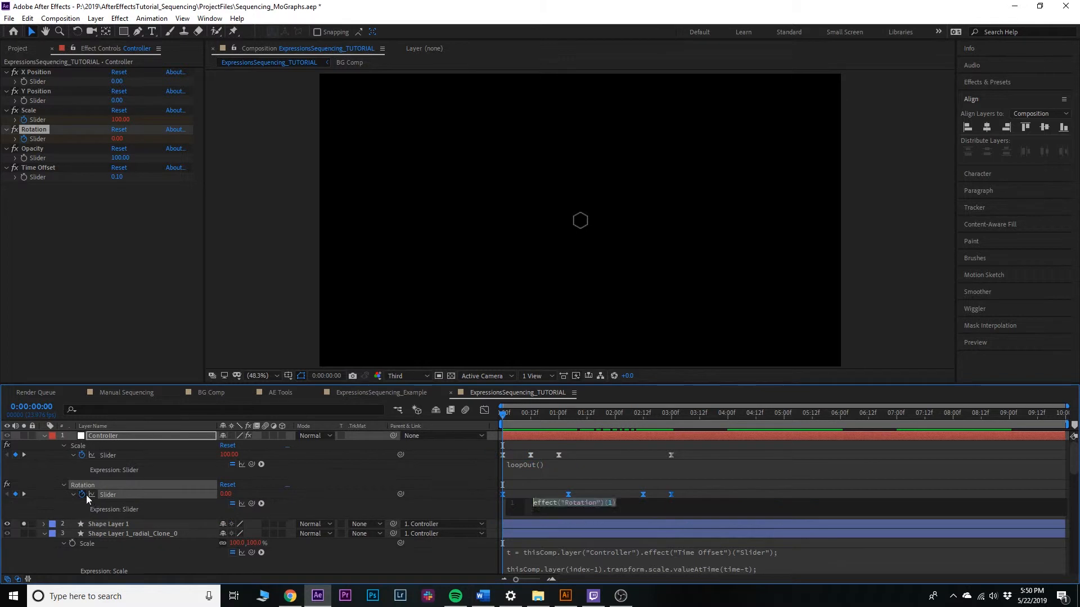
key("space")
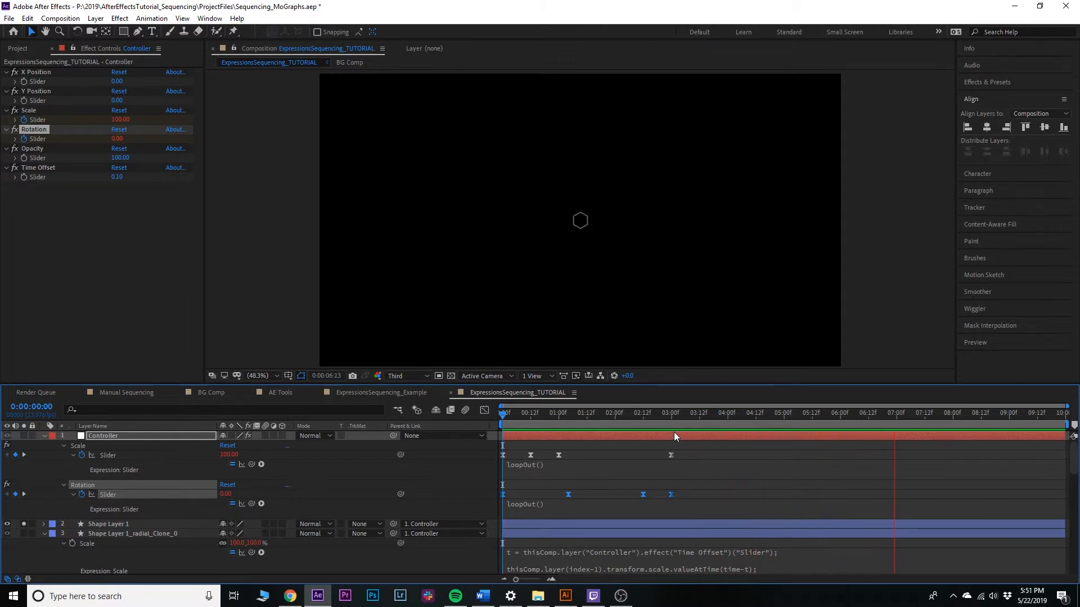
key("space")
Step: Solo Shape Layer 1_radial_Clone_0 as well and preview both hexagons at 100% magnification, returning to frame 0
left_click(24, 534)
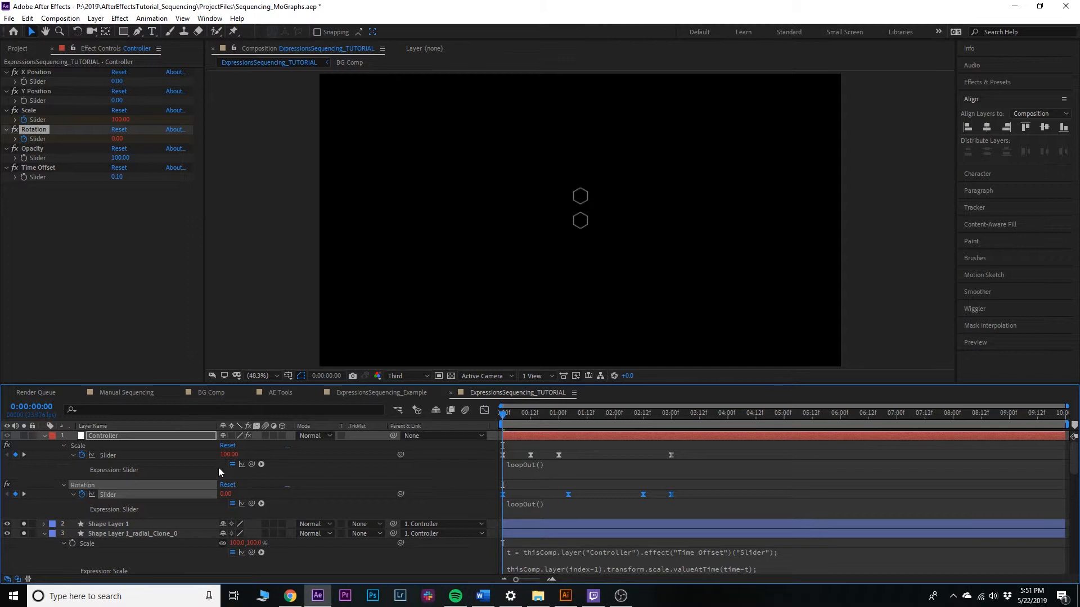
key("space")
scroll(578, 212, "up", 3)
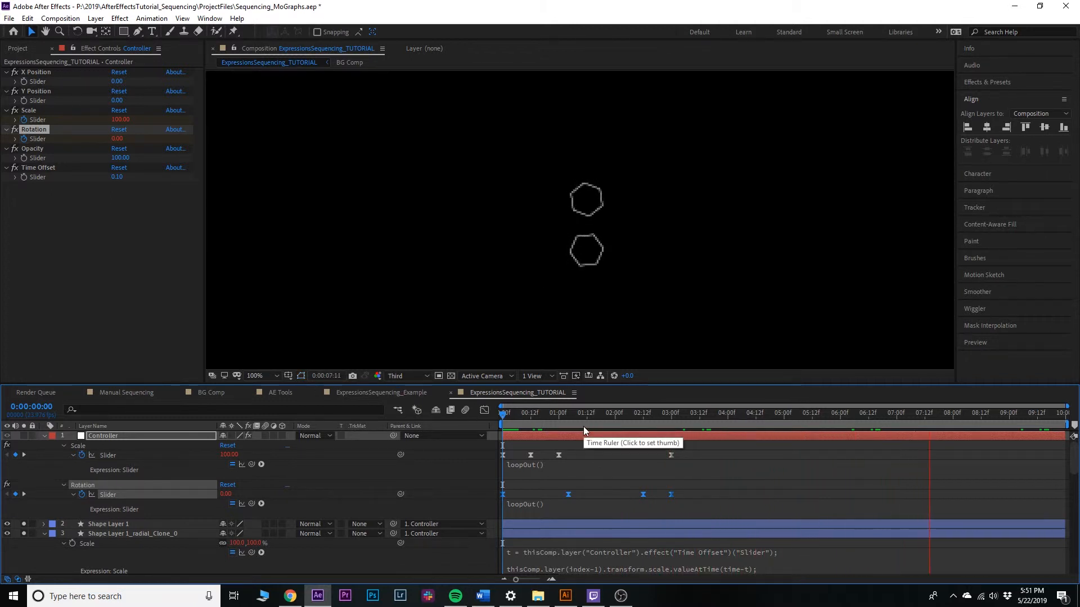
left_click_drag(567, 420, 500, 421)
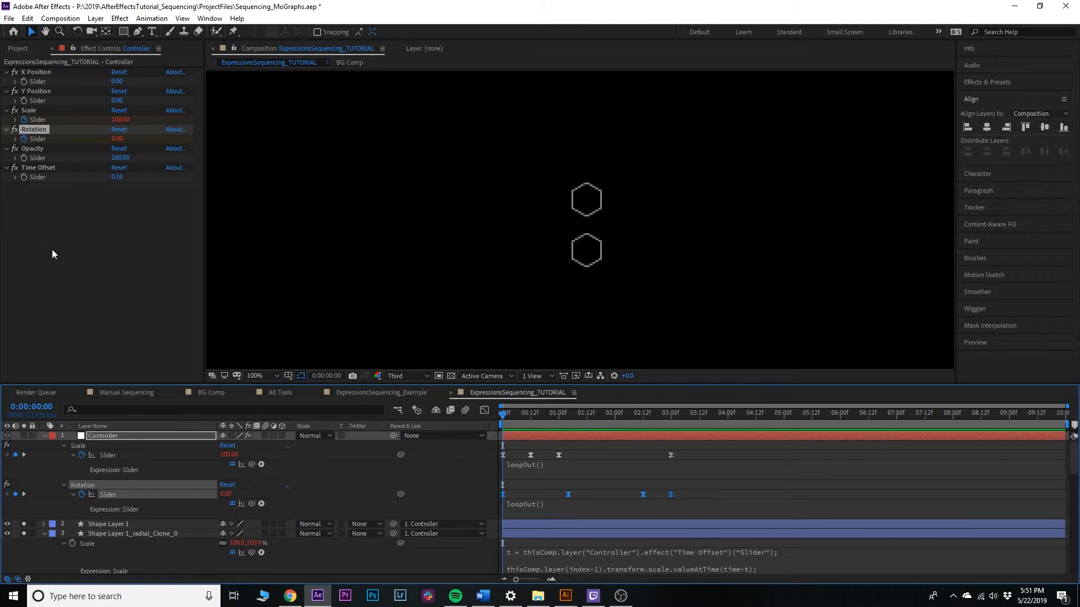
left_click(106, 436)
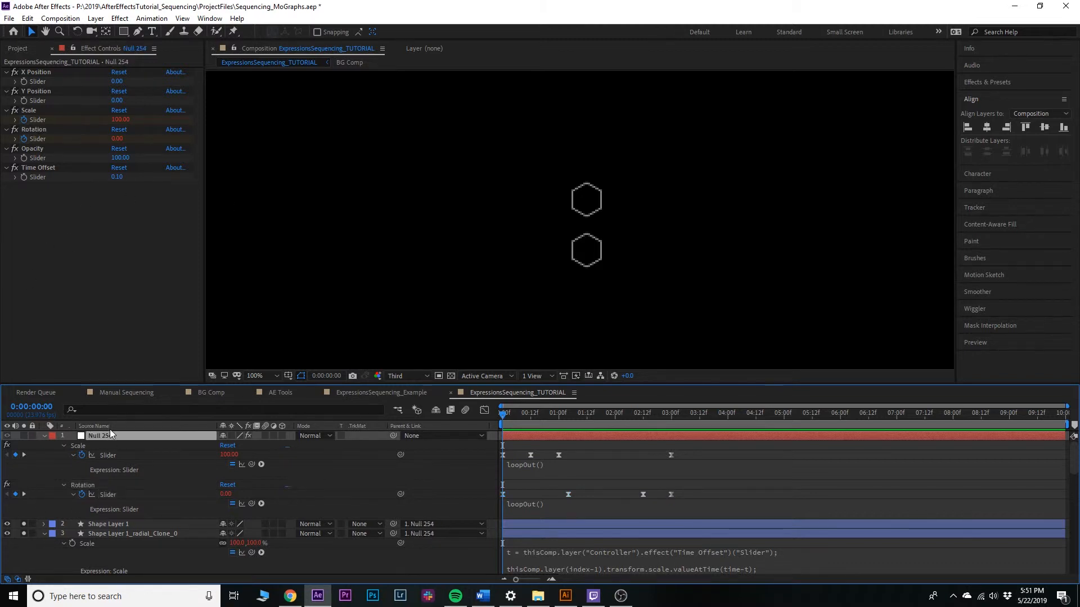
left_click(41, 167)
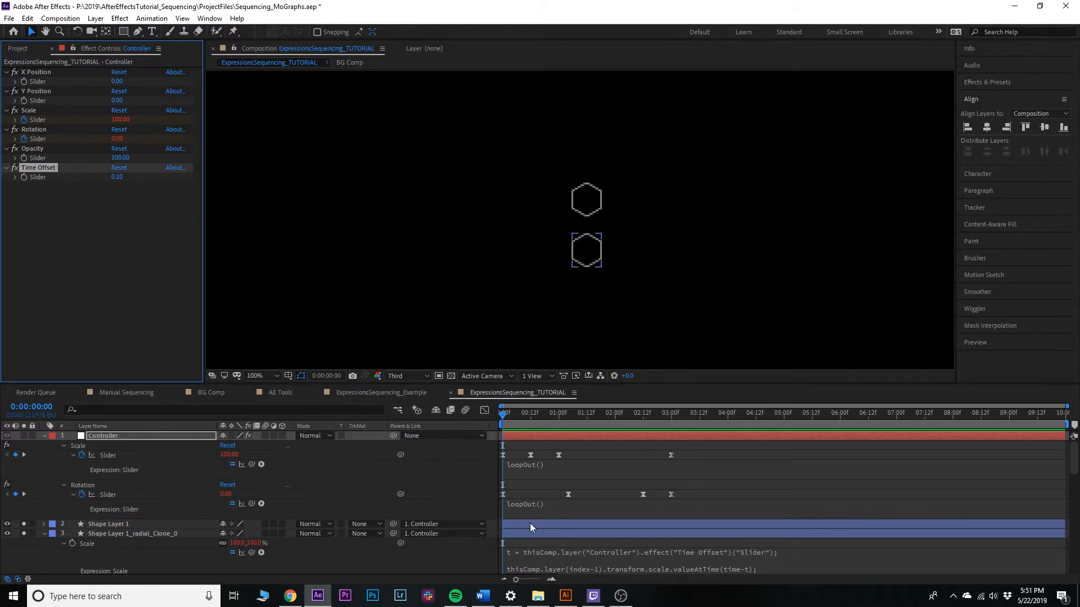
left_click(105, 551)
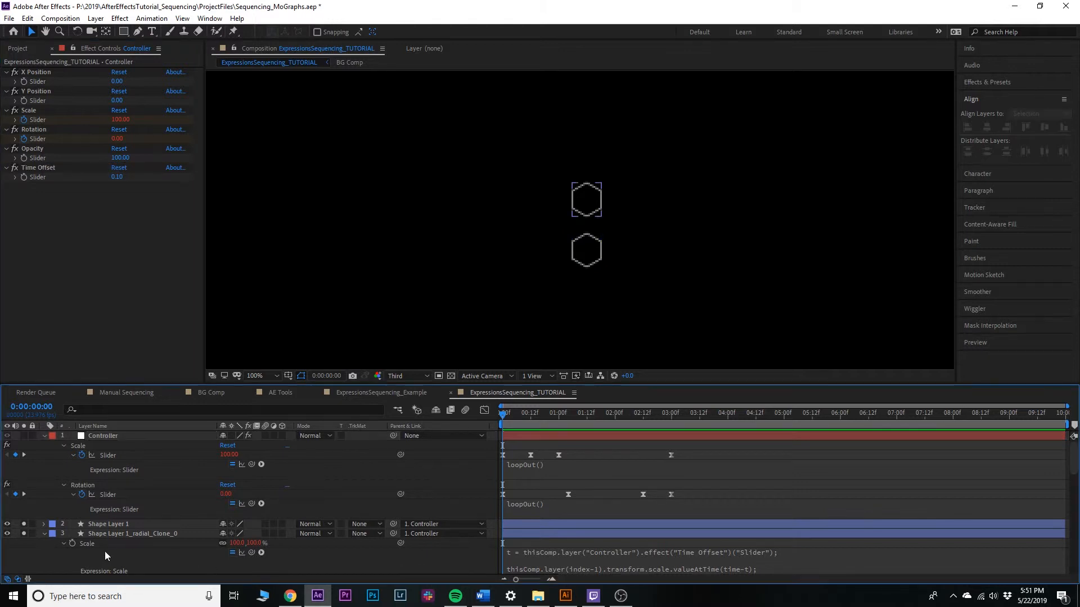
Step: Remove the Scale expression from Shape Layer 1_radial_Clone_0, preview the two soloed hexagons and return to frame 0
left_click(111, 537)
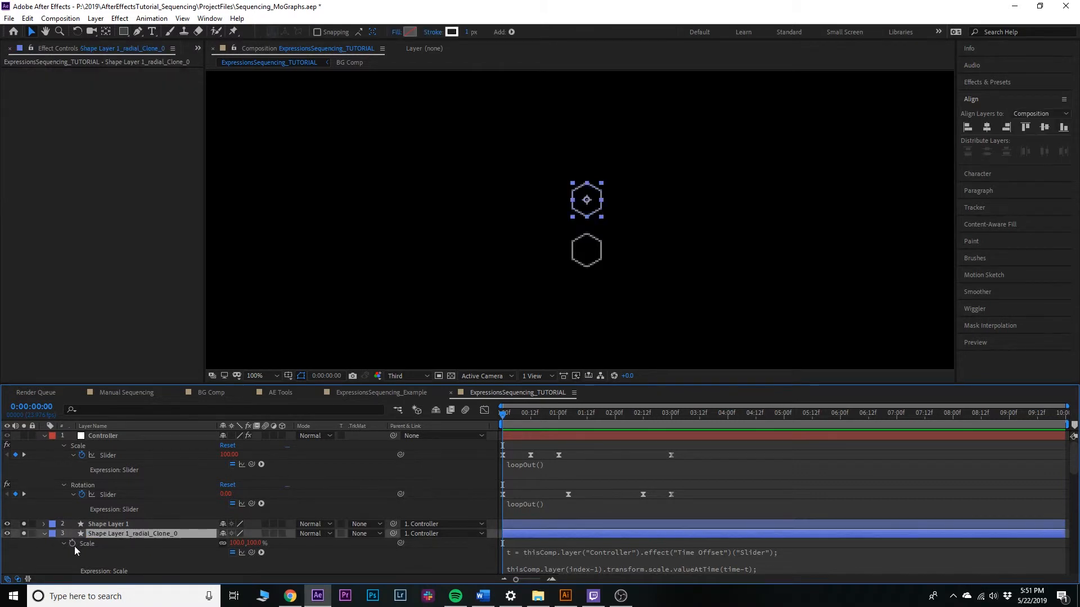
key("shift+r")
left_click(343, 548)
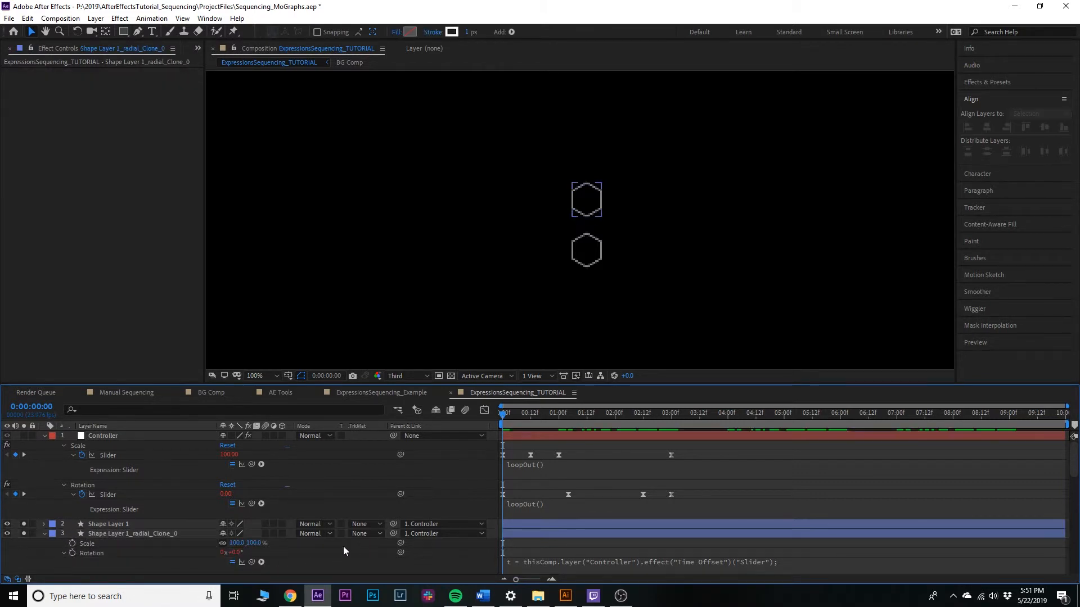
key("space")
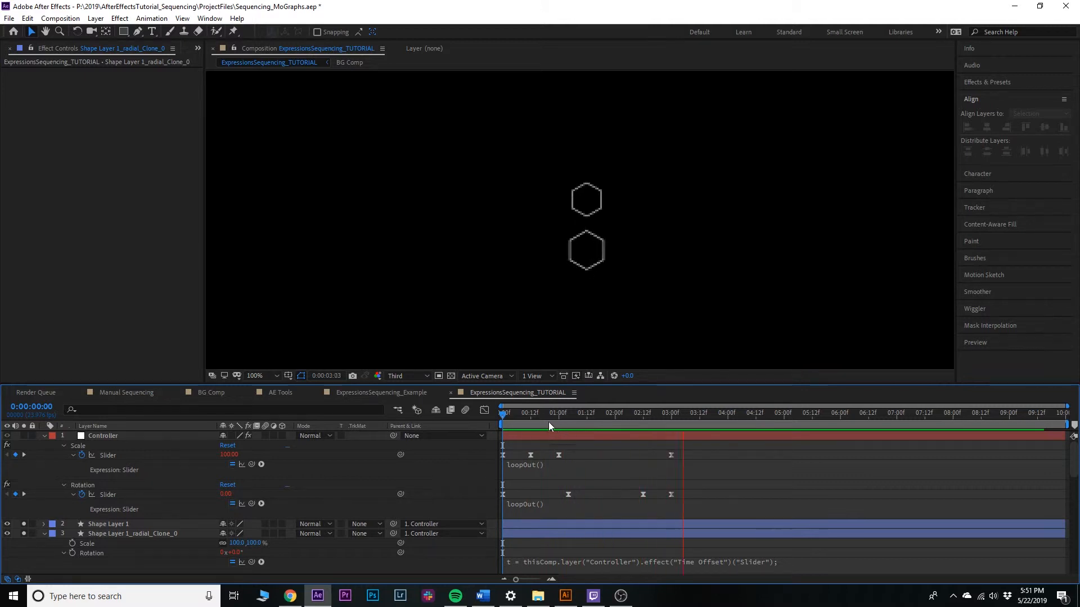
left_click(516, 416)
left_click_drag(516, 416, 302, 467)
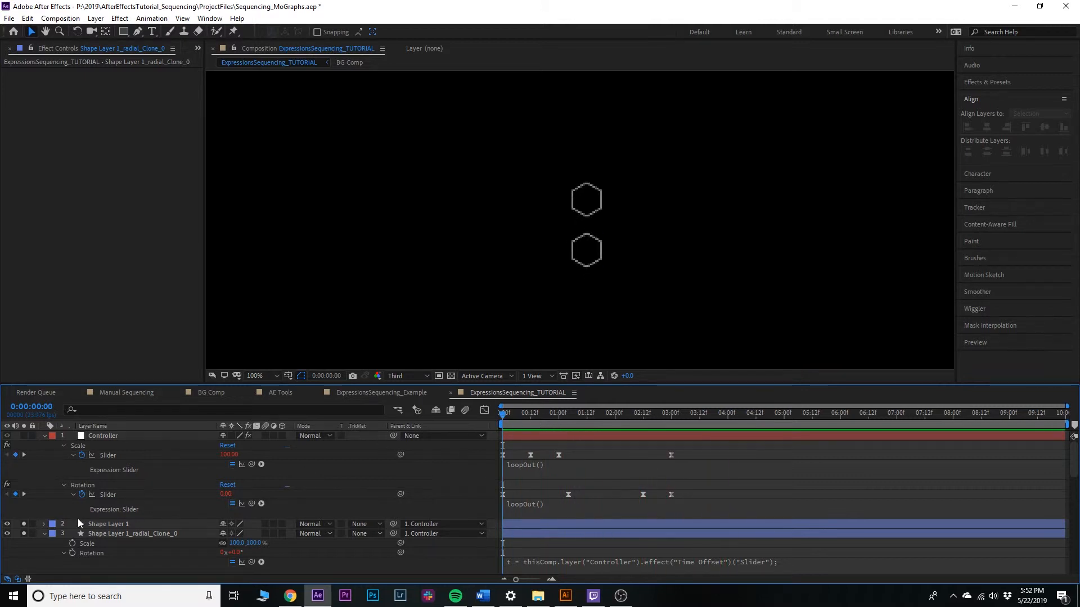
Step: Reveal Shape Layer 1's Scale and link the Scale of Shape Layer 1_radial_Clone_0 to it with the expression thisComp.layer("Shape Layer 1").transform.scale
left_click(99, 525)
key("s")
scroll(116, 528, "down", 1)
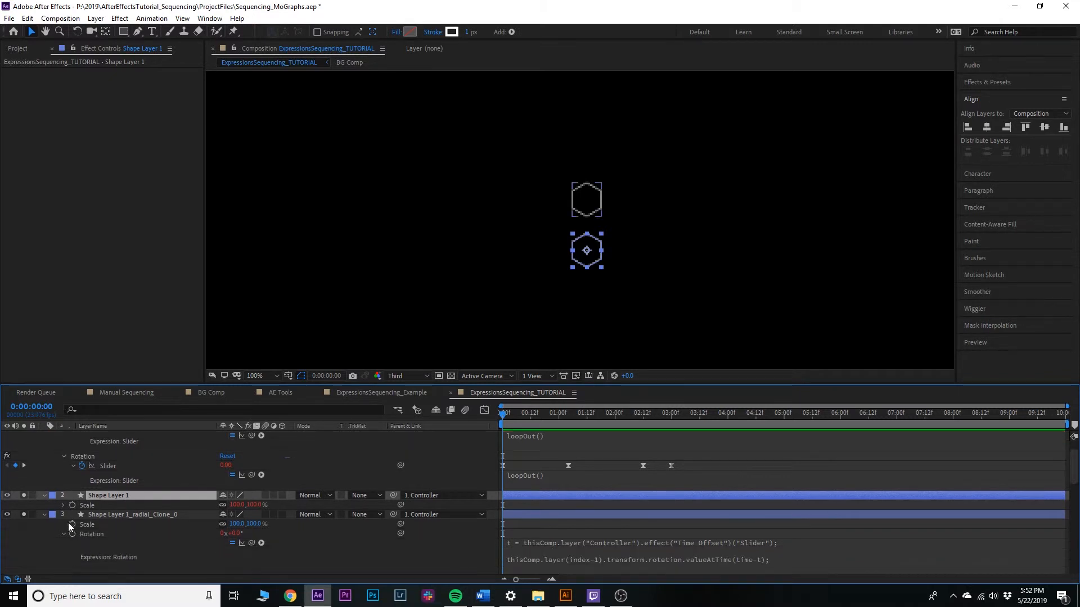
left_click(72, 524, "alt")
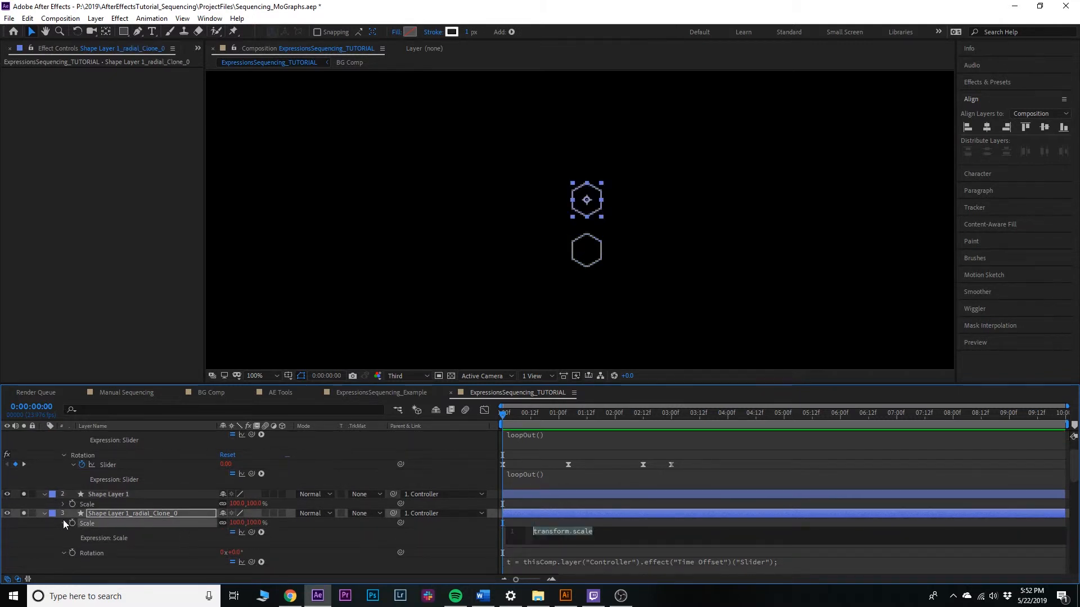
left_click_drag(251, 535, 87, 504)
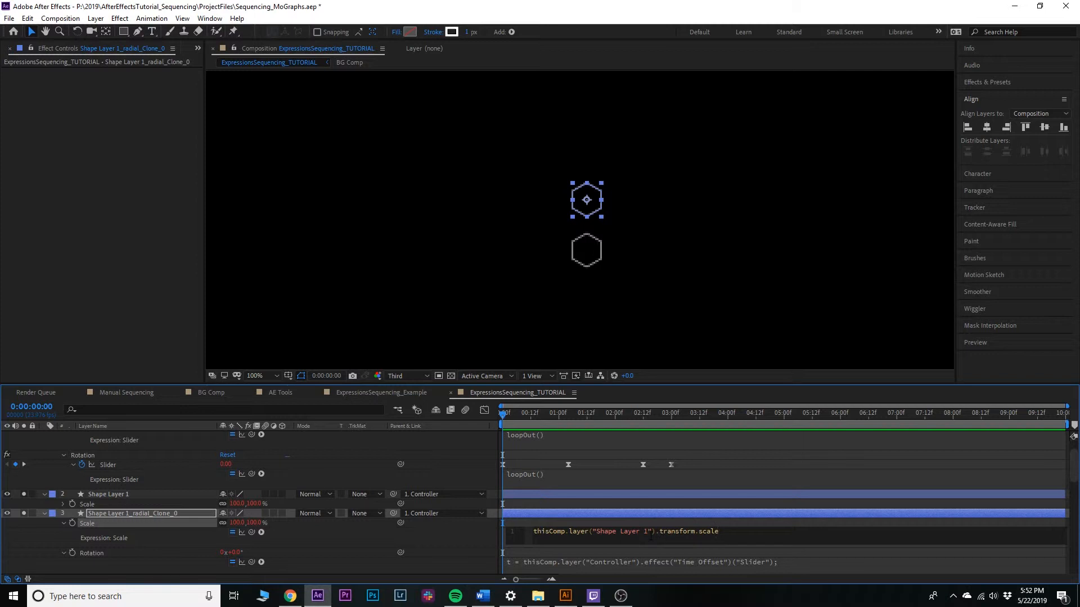
key("KP_Enter")
Step: Preview both hexagons, and extend the Scale expression of Shape Layer 1_radial_Clone_0 with .valueAtTime(time-.5)
key("space")
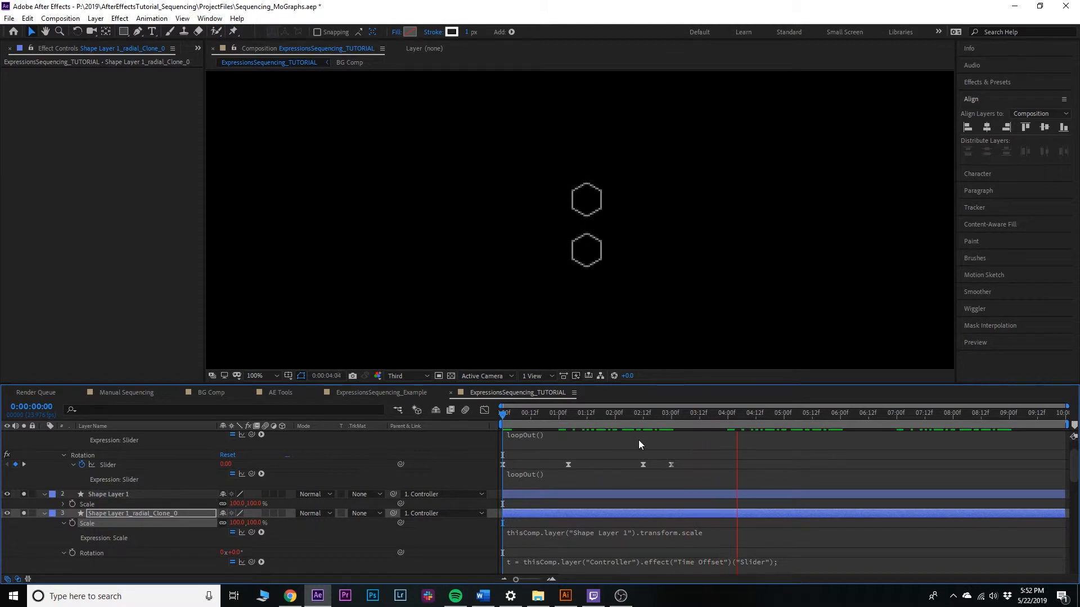
key("space")
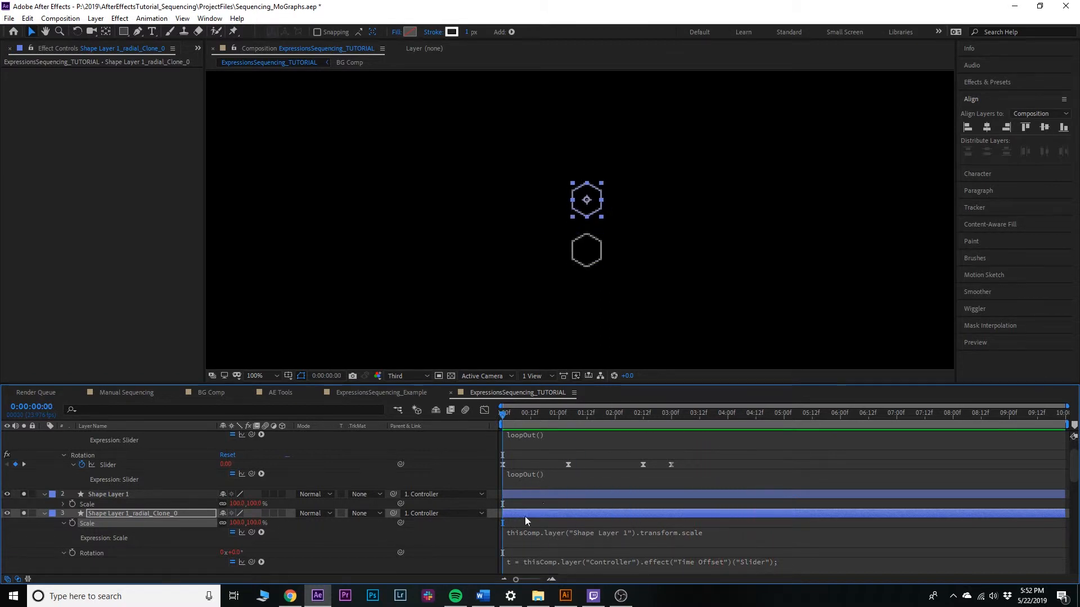
left_click(518, 533)
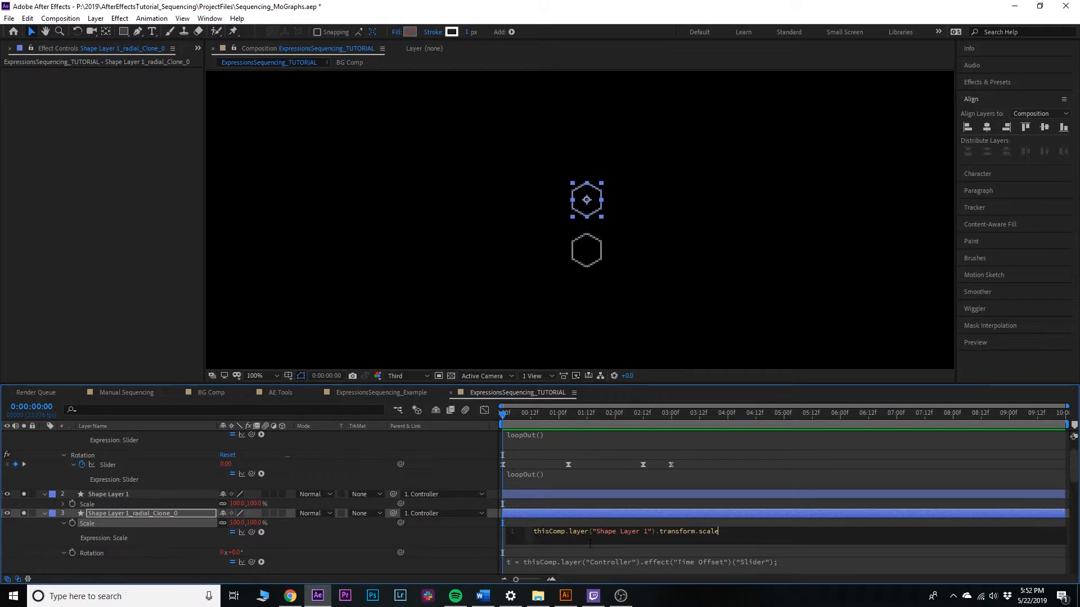
type("(value")
key("BackSpace")
key("BackSpace")
key("BackSpace")
key("BackSpace")
key("BackSpace")
key("BackSpace")
key("BackSpace")
type(".valueAtTime(time-")
left_click(281, 559)
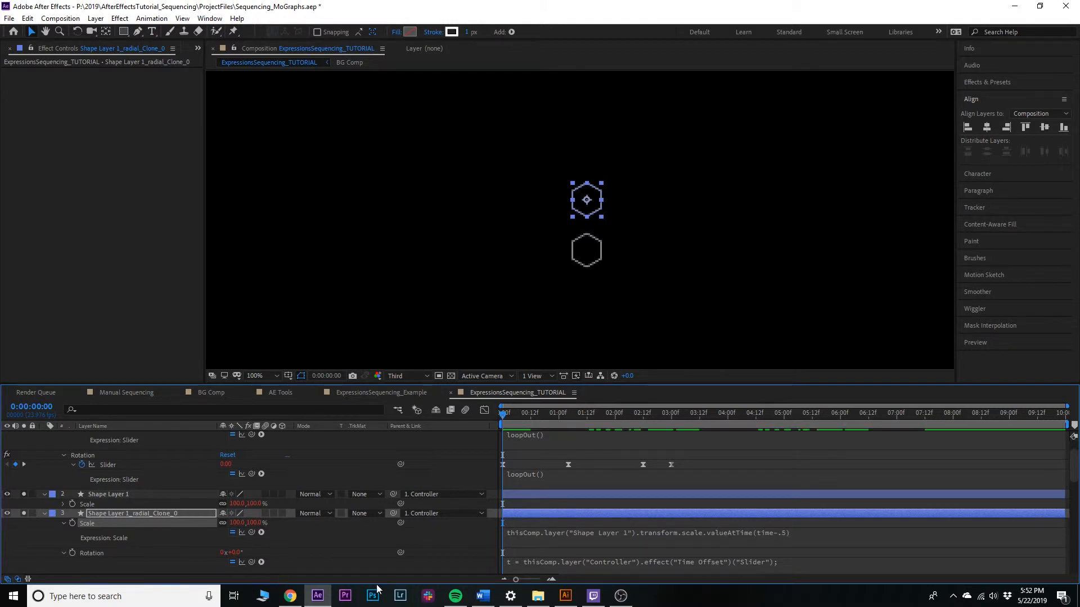
Step: Preview the half-second scale delay between the two soloed hexagons and stop at 0:00:02:08
key("space")
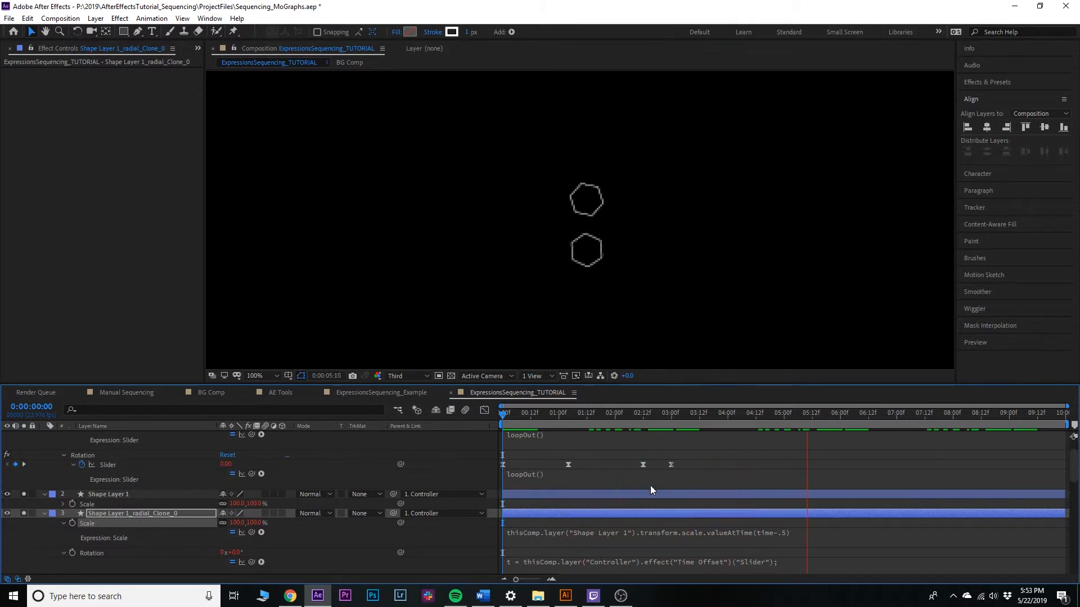
left_click(636, 415)
left_click_drag(636, 416, 633, 417)
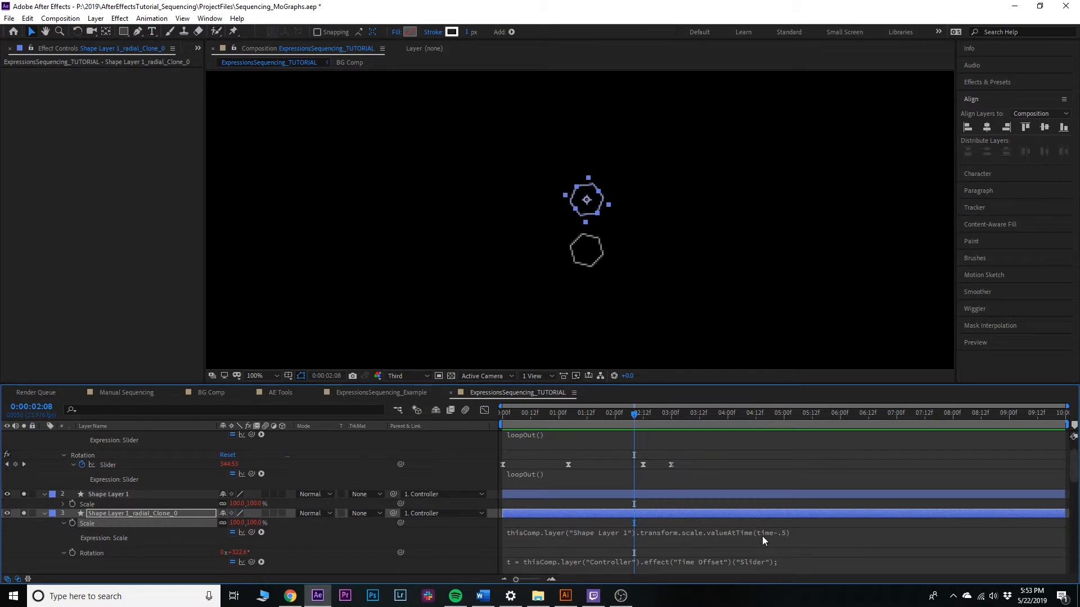
left_click(519, 537)
key("Return")
key("Return")
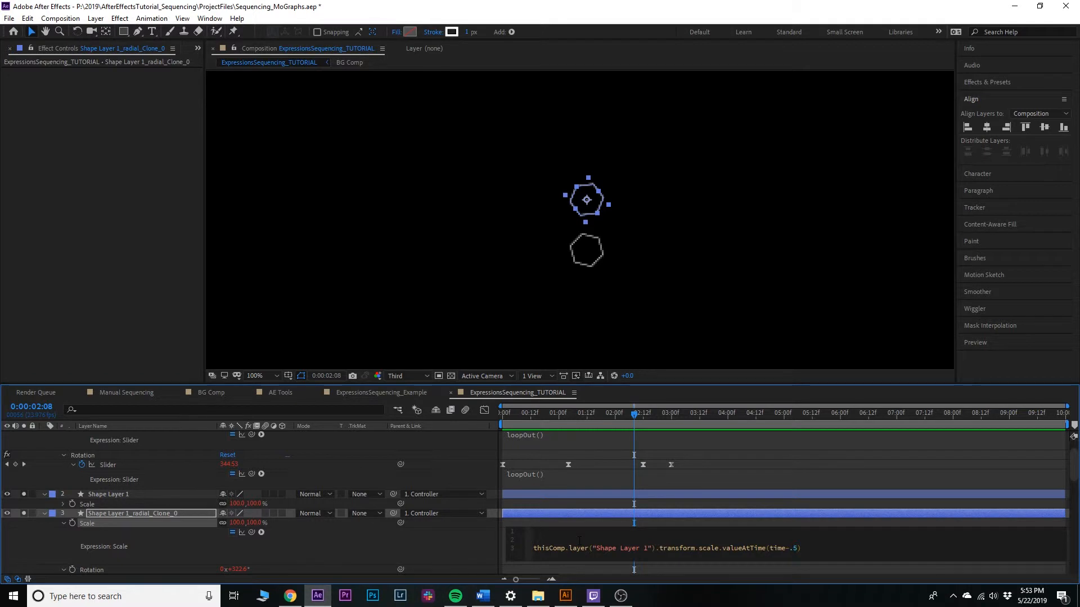
key("KP_Enter")
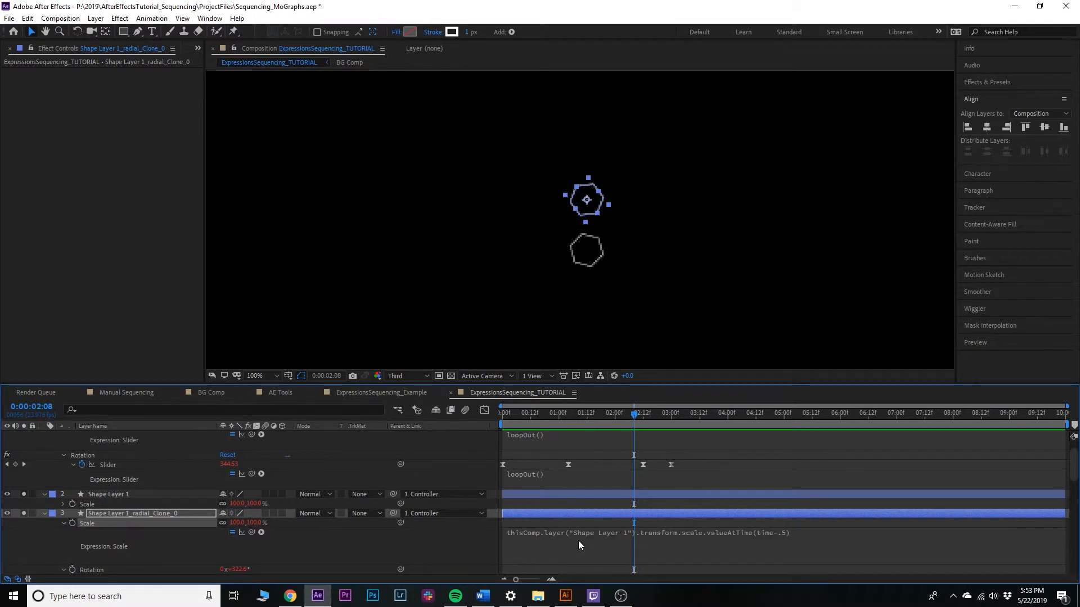
Step: Above the clone's Scale expression, define t as the Controller's slider: t = thisComp.layer("Controller").effect("Time Offset")("Slider");
scroll(182, 505, "up", 1)
left_click(113, 436)
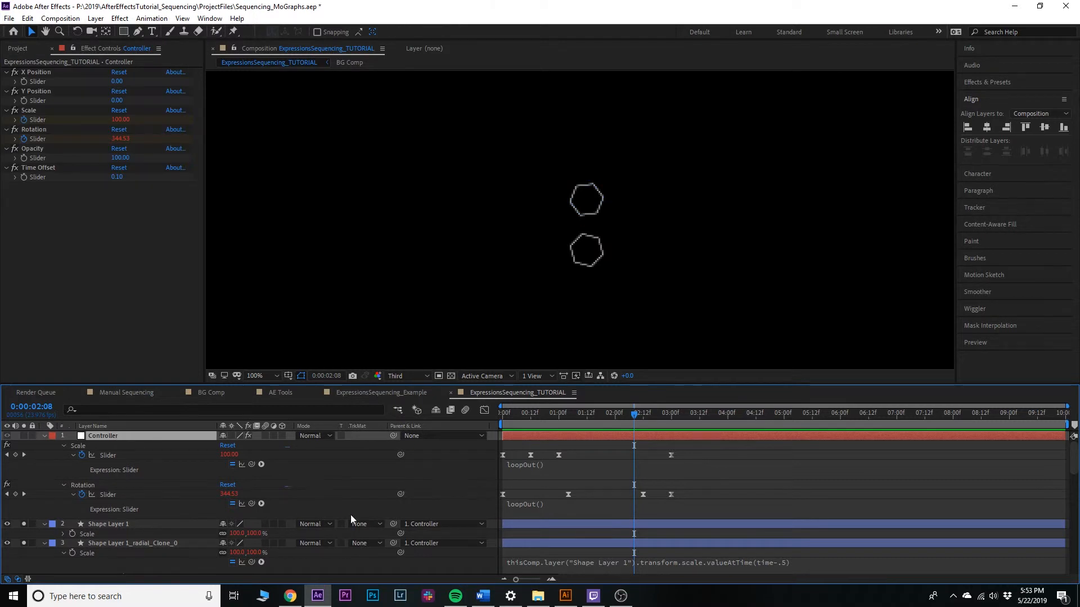
scroll(531, 553, "down", 1)
left_click(513, 544)
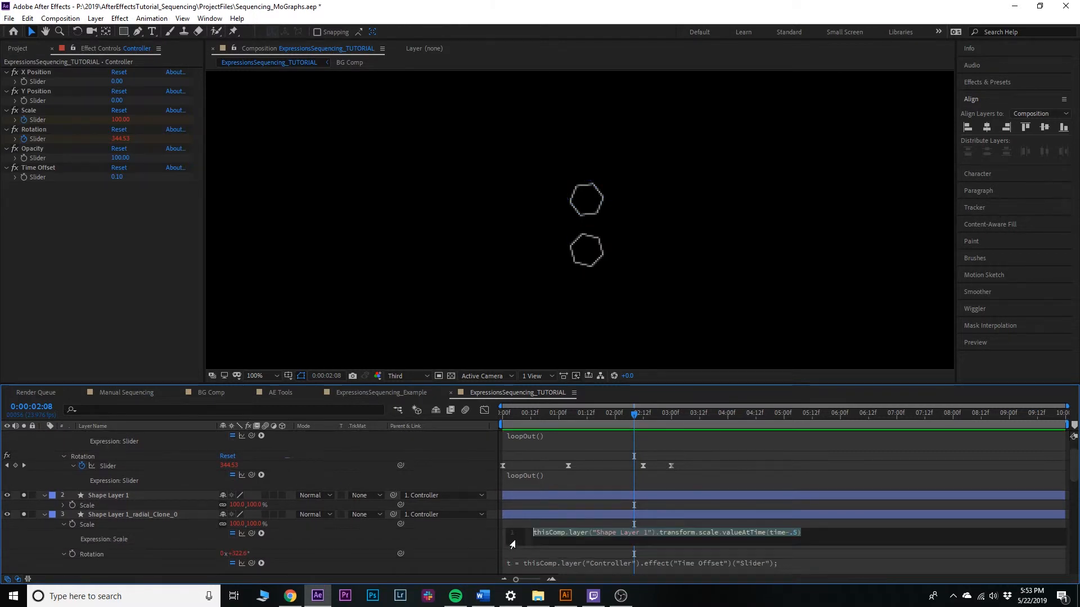
left_click(536, 535)
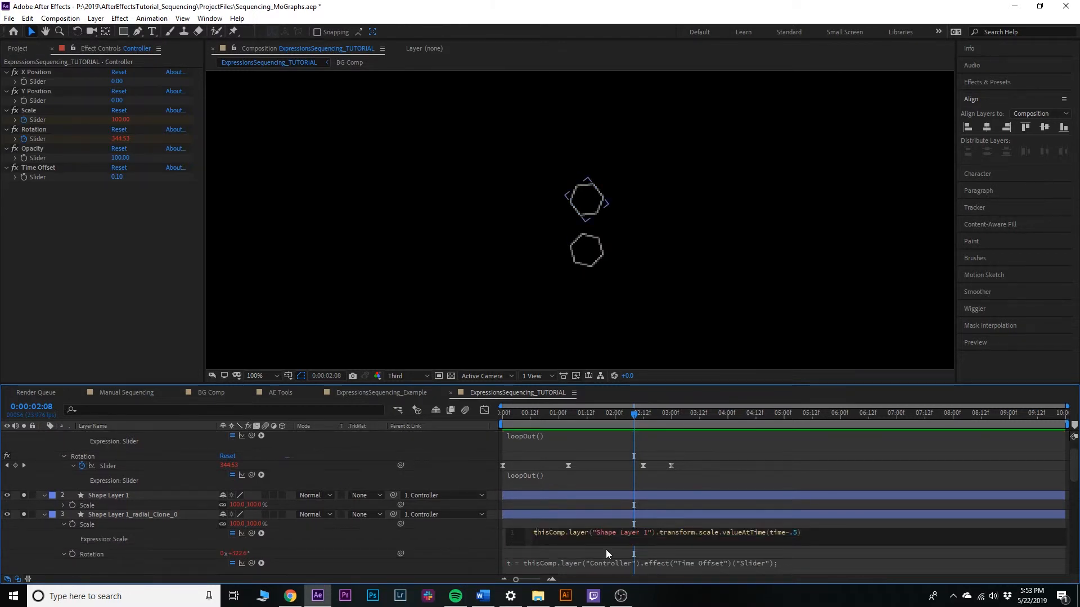
key("Return")
key("Return")
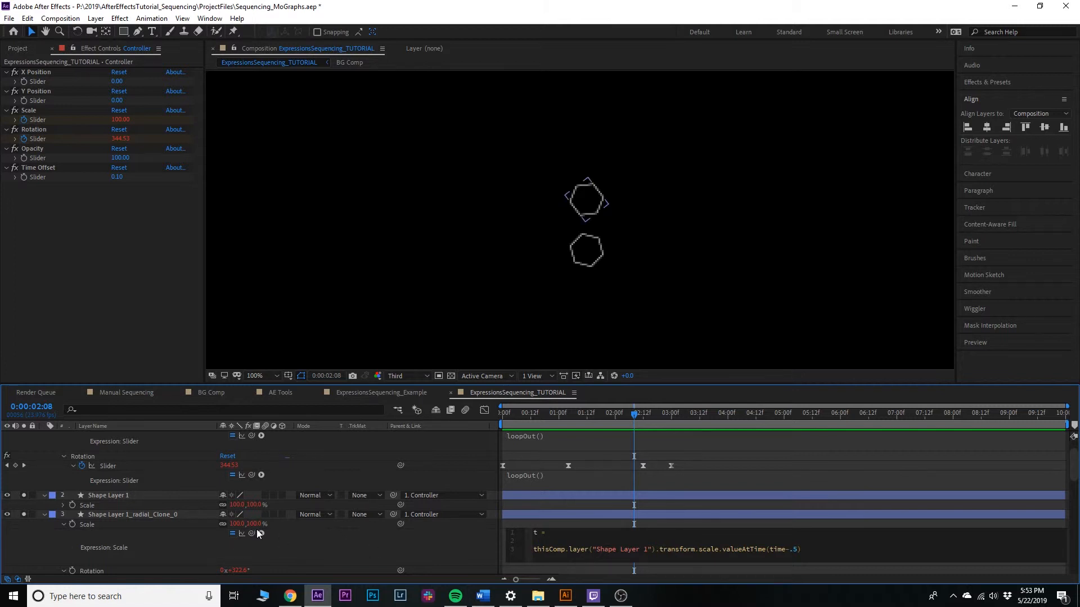
left_click_drag(251, 533, 42, 177)
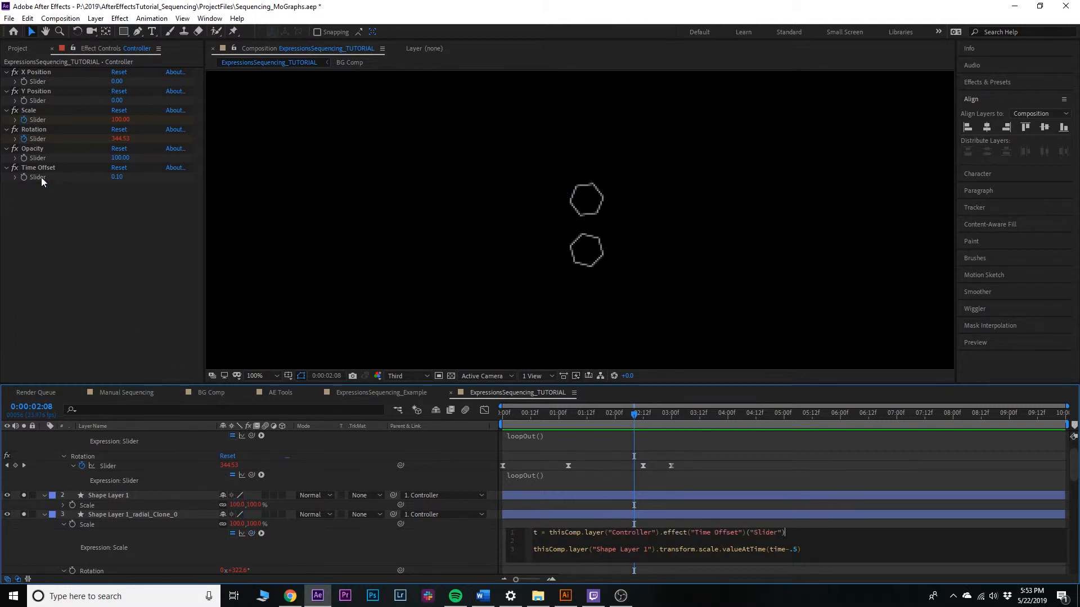
type(";")
key("KP_Enter")
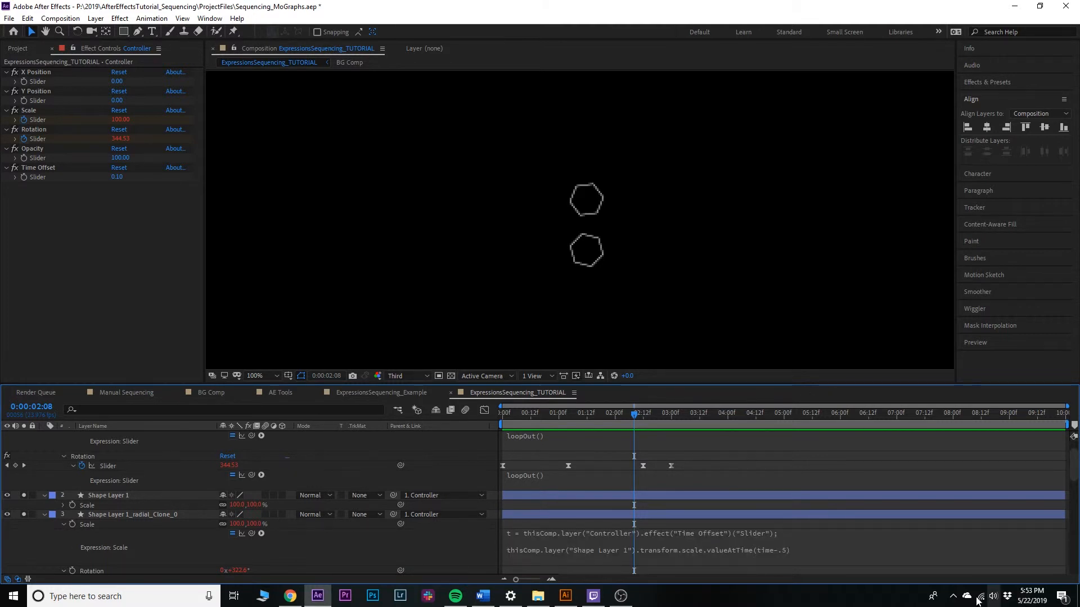
Step: Scrub through the animation and replace the fixed .5 with t in the clone's Scale expression, giving valueAtTime(time-t)
left_click_drag(701, 426, 739, 427)
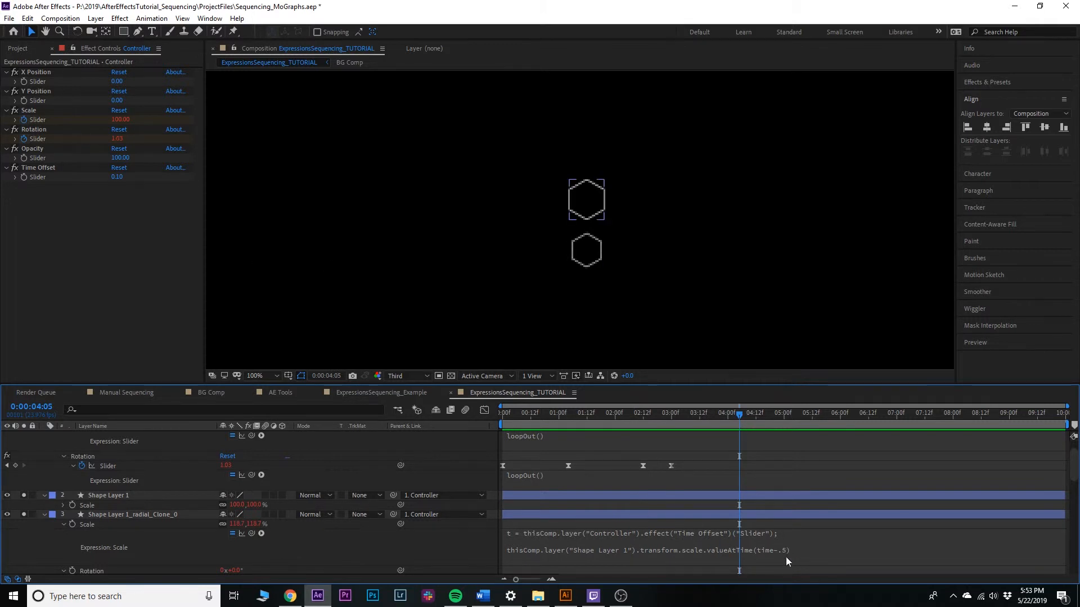
left_click(784, 553)
left_click(797, 549)
key("BackSpace")
key("BackSpace")
type("t")
key("KP_Enter")
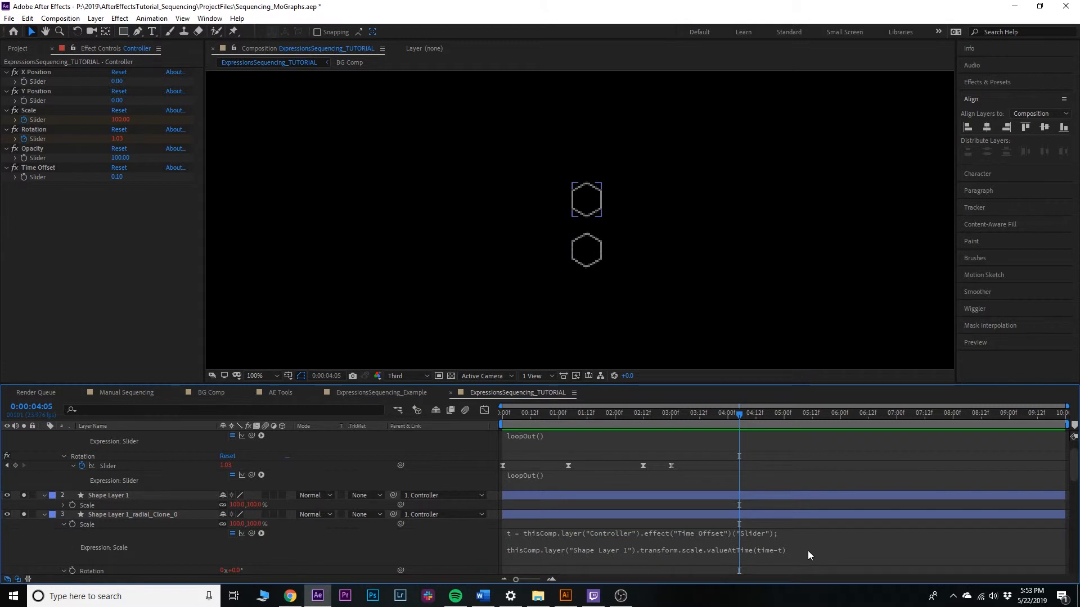
Step: Scrub the offset animation and set the Controller's Time Offset slider to 0.75
left_click(564, 422)
left_click_drag(564, 421, 726, 447)
left_click(118, 178)
type("2")
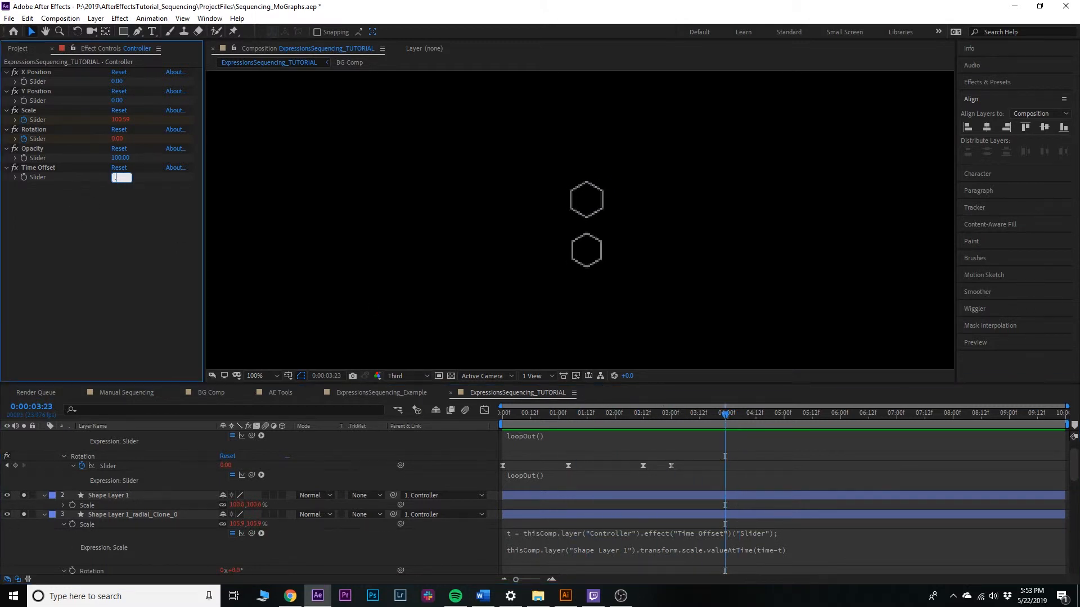
type("75")
key("Return")
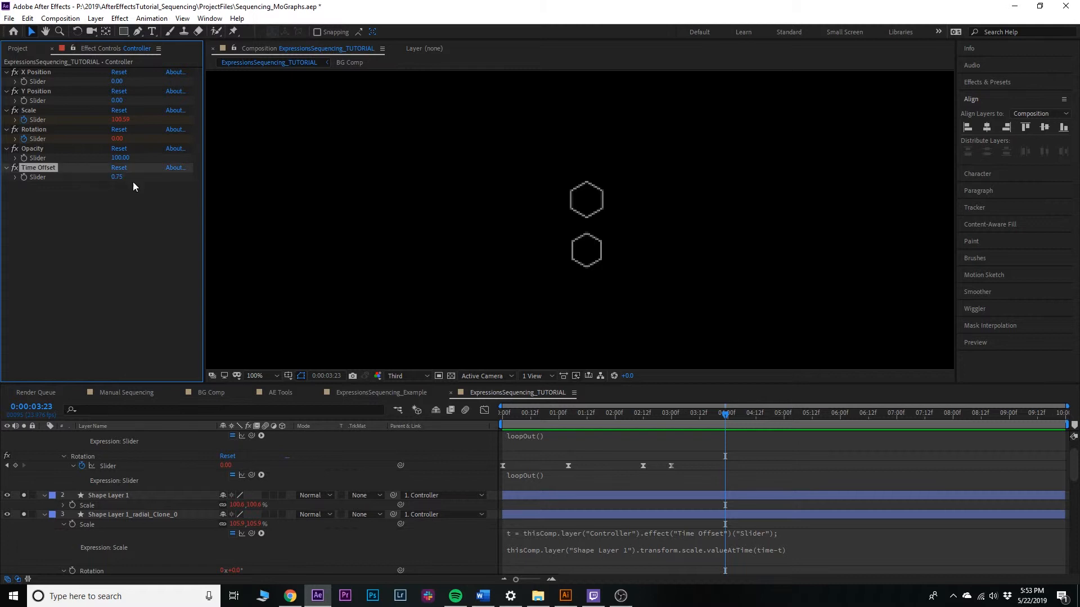
Step: Preview the hexagons from frame 0 with the longer time offset, returning to frame 0
left_click(528, 421)
left_click_drag(528, 421, 490, 416)
key("space")
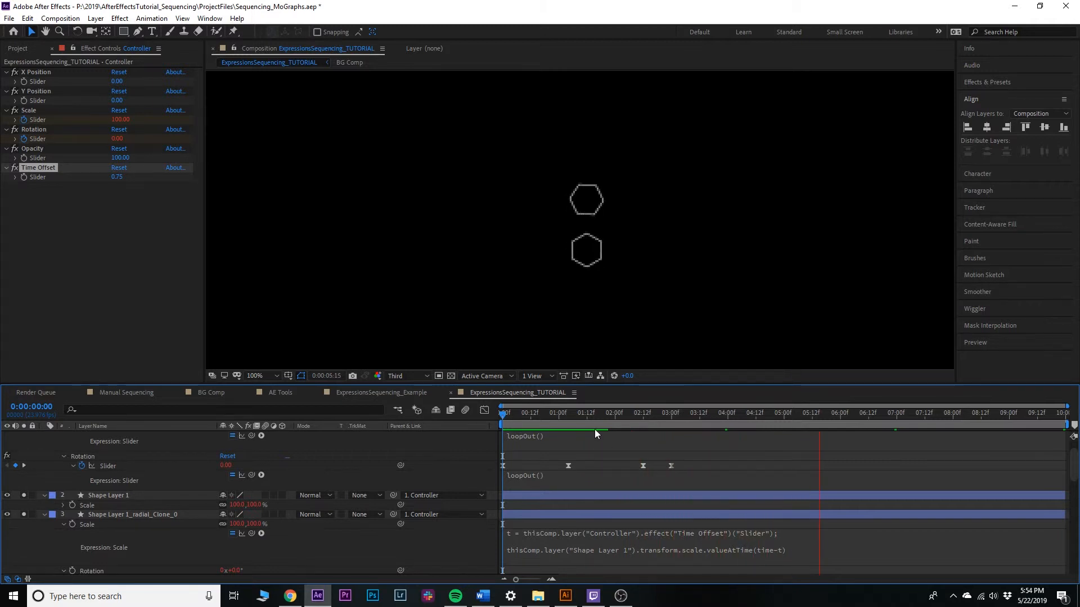
left_click(635, 417)
left_click_drag(621, 417, 482, 421)
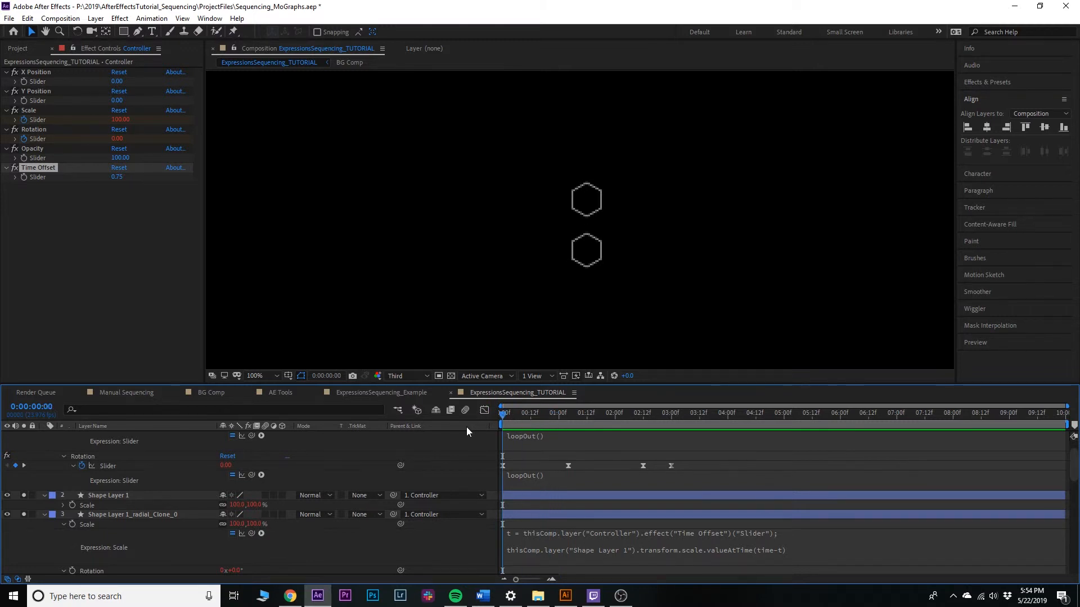
Step: Set the Controller's Time Offset slider to 0.10
left_click(42, 174)
left_click(115, 178)
type(".1")
key("Return")
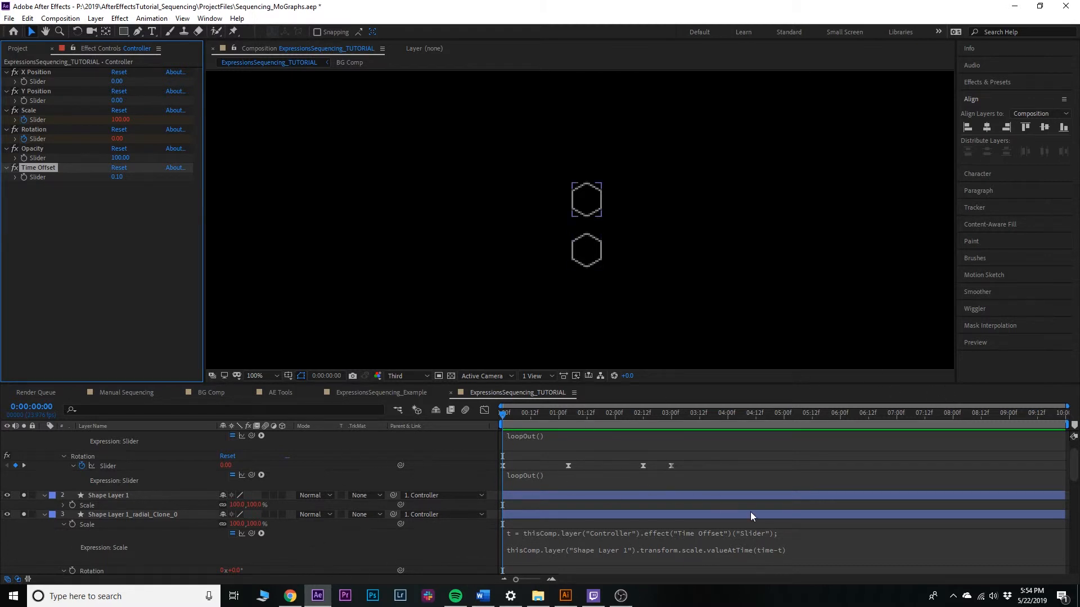
Step: In the Scale expression of Shape Layer 1_radial_Clone_0, replace the layer reference "Shape Layer 1" with index-1
left_click(87, 524)
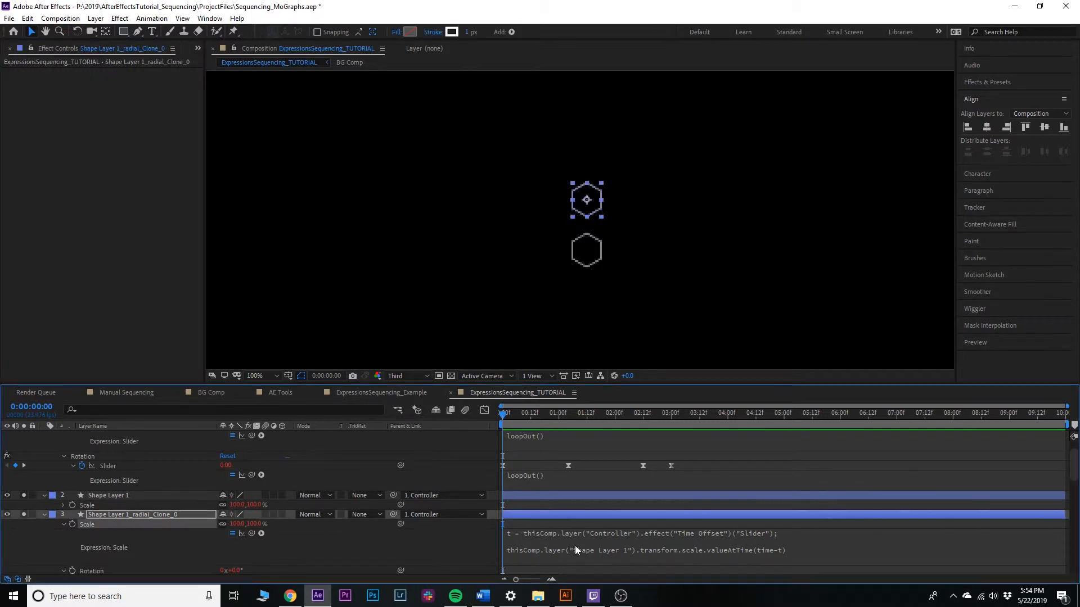
left_click(626, 550)
key("BackSpace")
key("BackSpace")
key("BackSpace")
key("BackSpace")
key("BackSpace")
key("BackSpace")
key("BackSpace")
key("BackSpace")
key("BackSpace")
key("BackSpace")
key("BackSpace")
key("BackSpace")
key("BackSpace")
key("BackSpace")
key("BackSpace")
type("index-1")
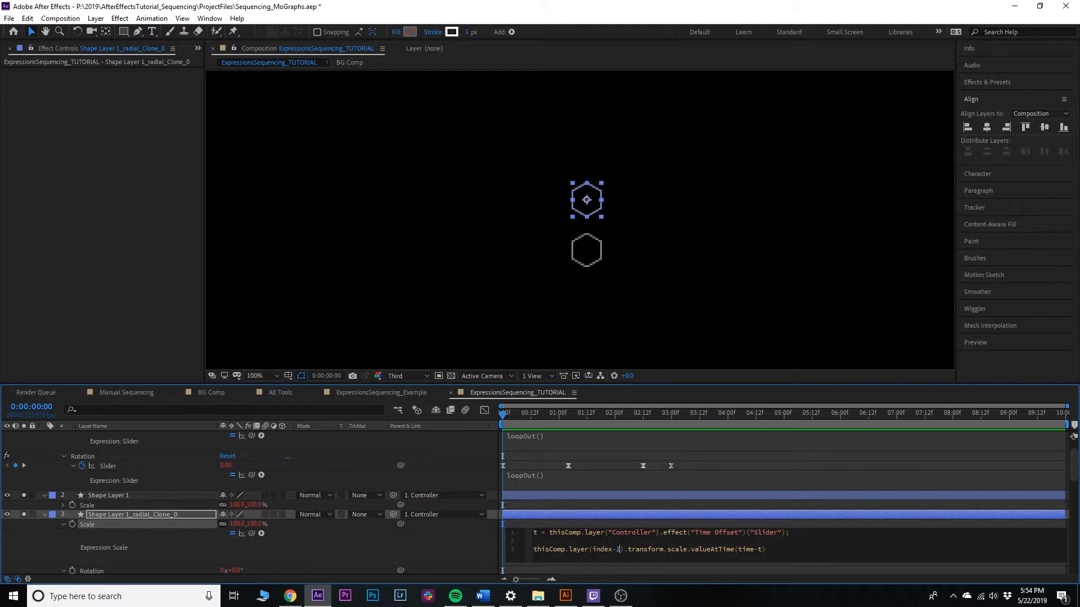
left_click(184, 493)
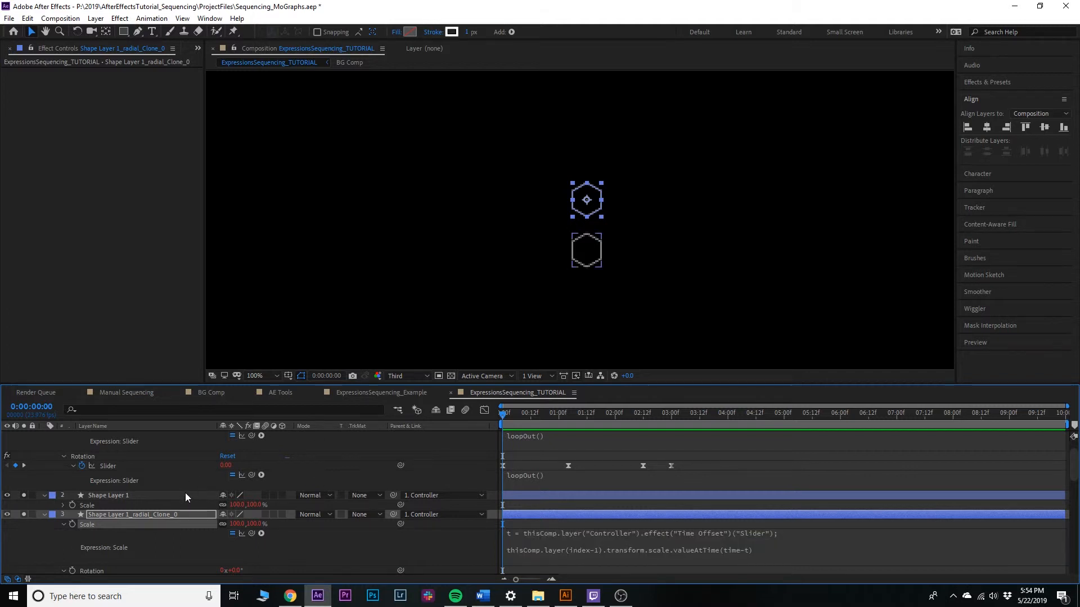
Step: Show the Controller layer's sliders and scrub the first three seconds to examine its keyframes and the hexagons
scroll(184, 493, "up", 2)
left_click(136, 438)
left_click(31, 167)
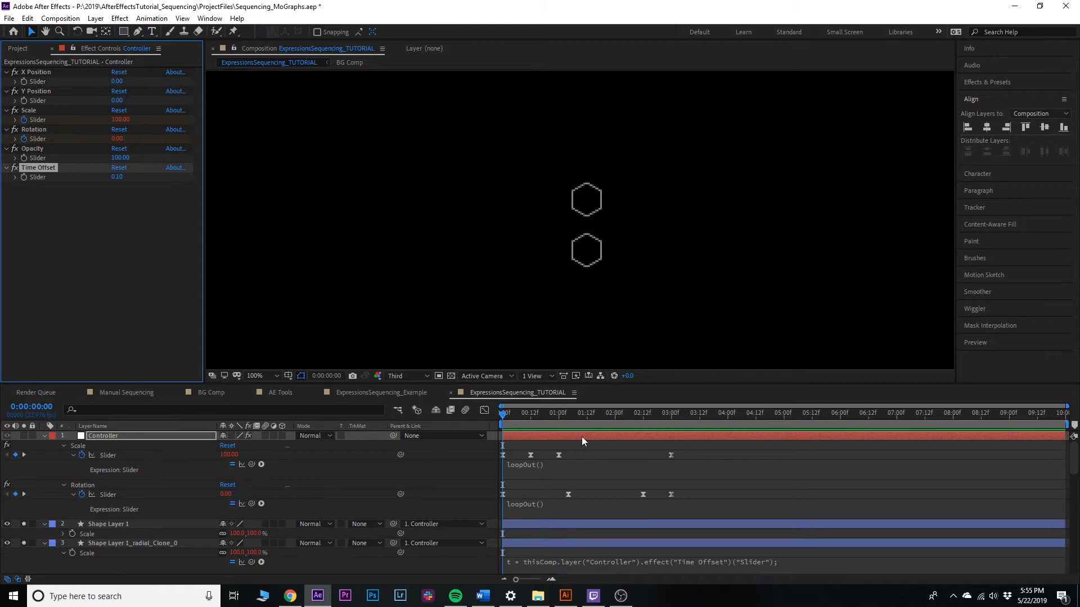
left_click_drag(529, 423, 666, 431)
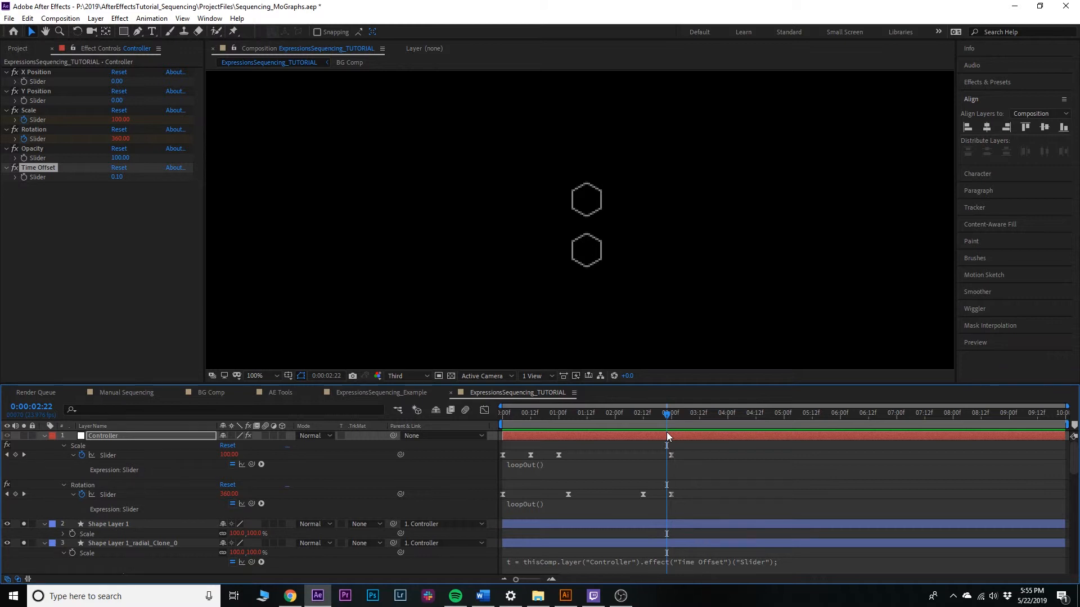
mouse_move(670, 423)
left_mouse_down()
mouse_move(656, 422)
mouse_move(672, 422)
left_mouse_up()
mouse_move(669, 457)
left_click_drag(597, 417, 633, 401)
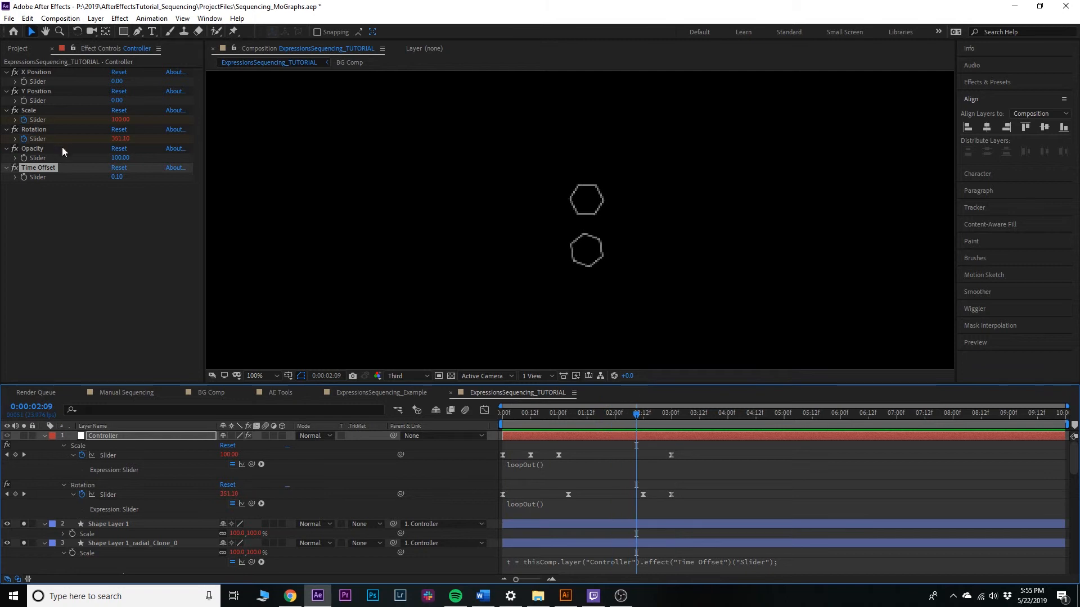
Step: Set the Controller's Time Offset slider to 0.50 and add a keyframe for it at 3 seconds
left_click(118, 177)
type("0.5")
key("Return")
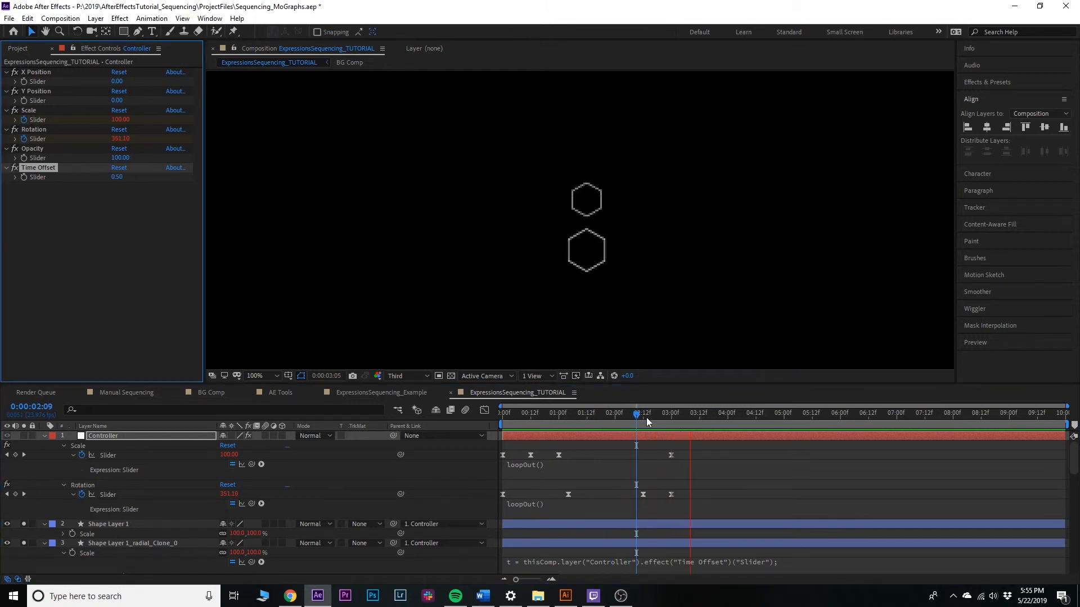
left_click_drag(653, 422, 674, 431)
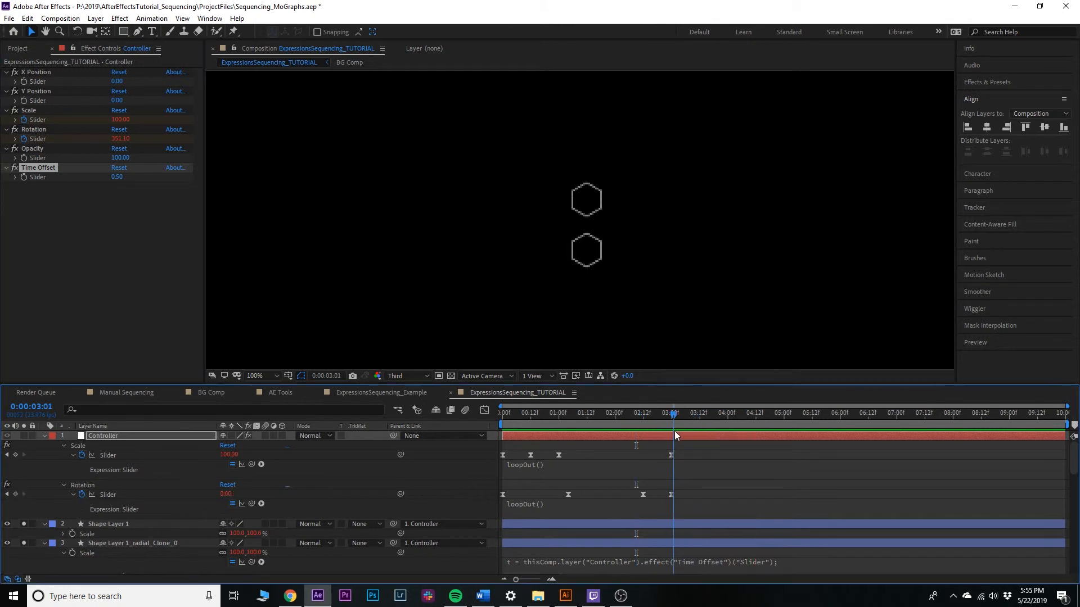
mouse_move(675, 419)
left_mouse_down()
mouse_move(693, 418)
mouse_move(673, 423)
left_mouse_up()
left_click(27, 187)
Step: Add a second Time Offset keyframe at 4 seconds with the value 0.05
left_click_drag(723, 416, 728, 417)
left_click(116, 177)
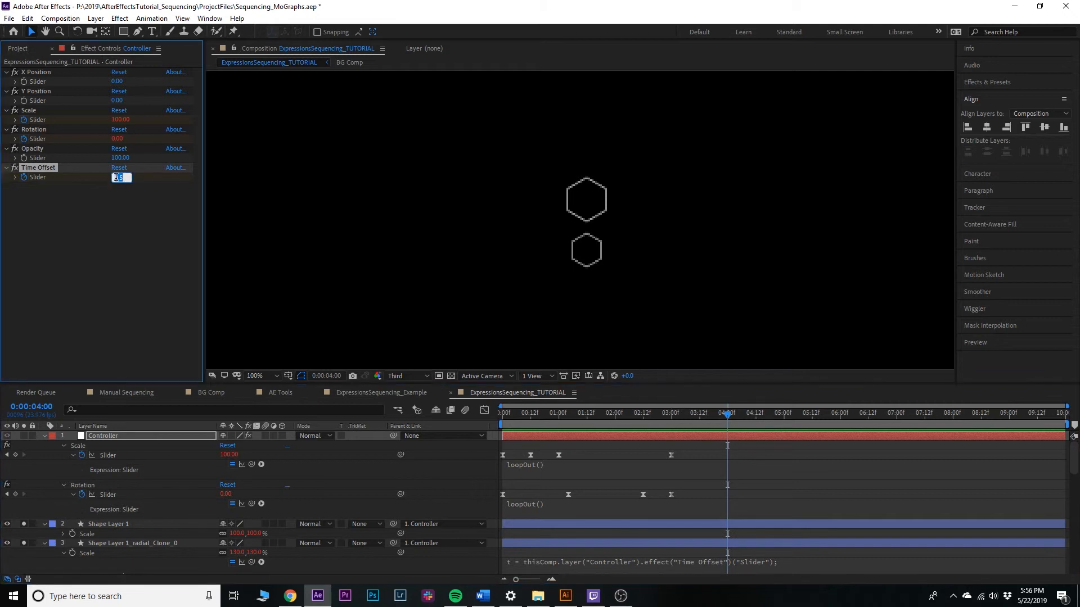
type(".05")
key("Return")
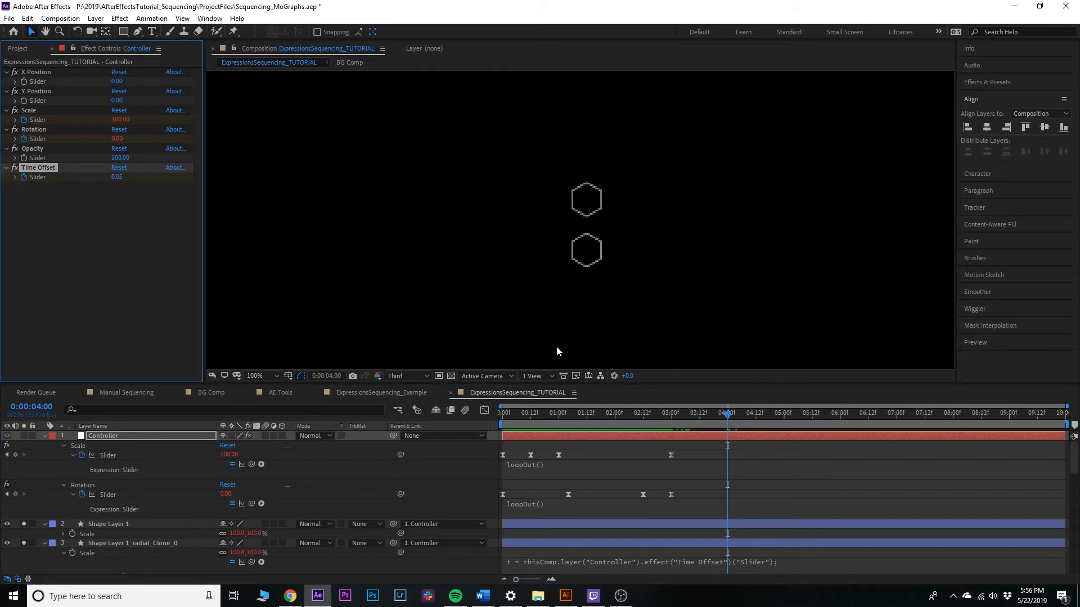
Step: Reveal the Time Offset keyframes, shift both to about 5.6 and 6.6 seconds, and preview from frame 0
key("u")
key("u")
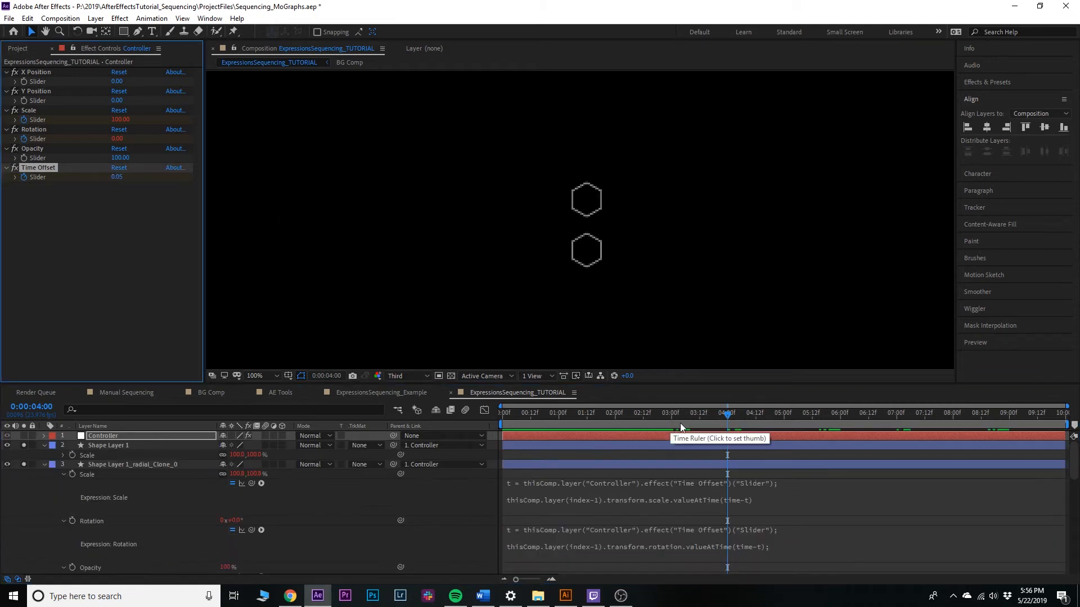
left_click_drag(696, 423, 490, 424)
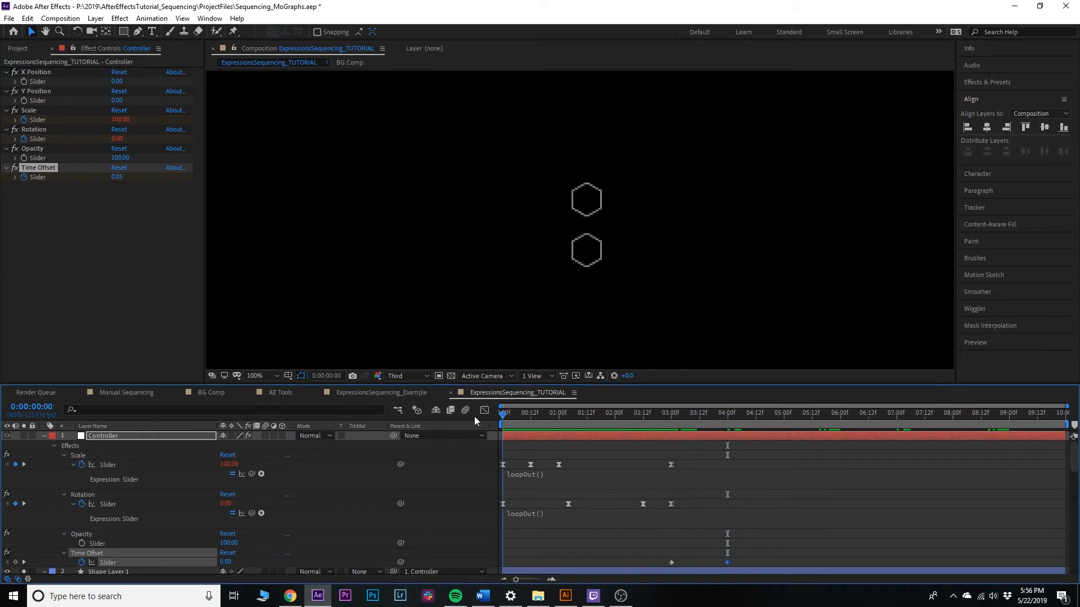
scroll(659, 552, "down", 1)
left_click_drag(671, 557, 735, 554)
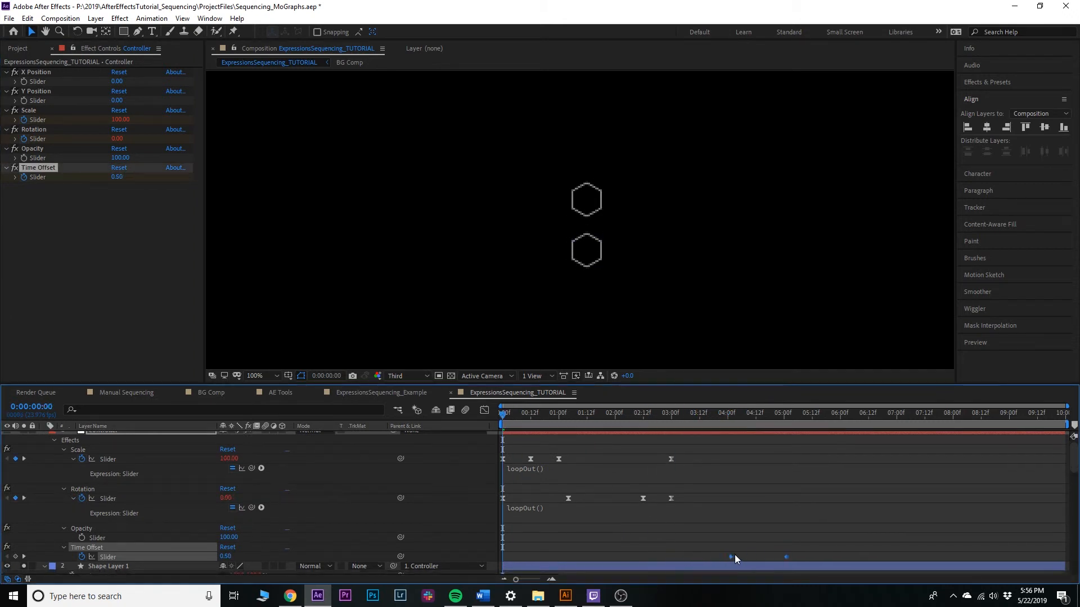
key("space")
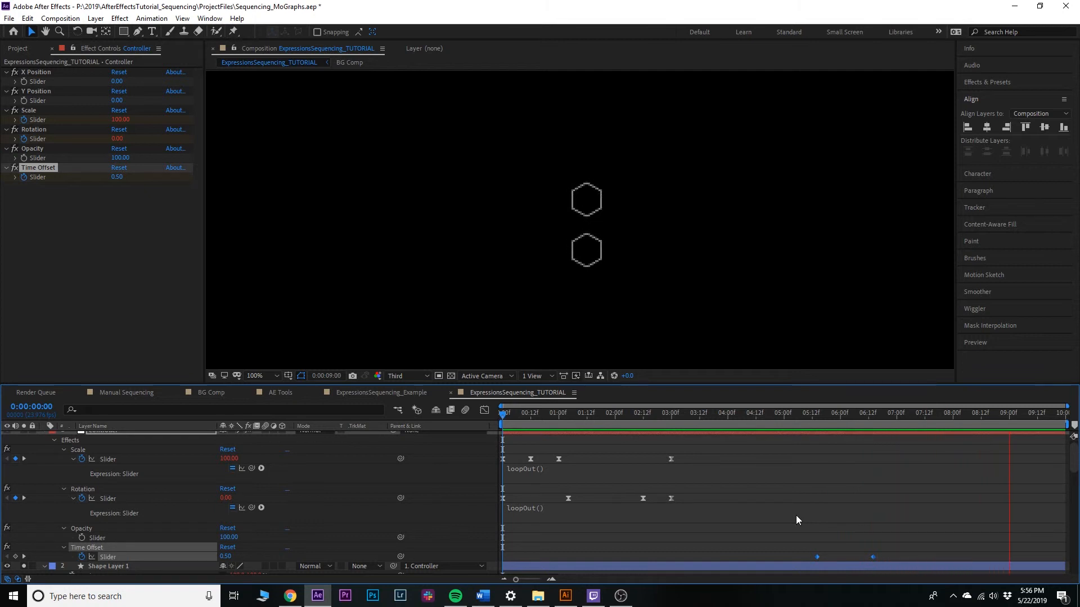
Step: Delete both Time Offset keyframes on the Controller layer and return the playhead to frame 0
mouse_move(827, 420)
left_mouse_down()
mouse_move(867, 425)
mouse_move(828, 426)
left_mouse_up()
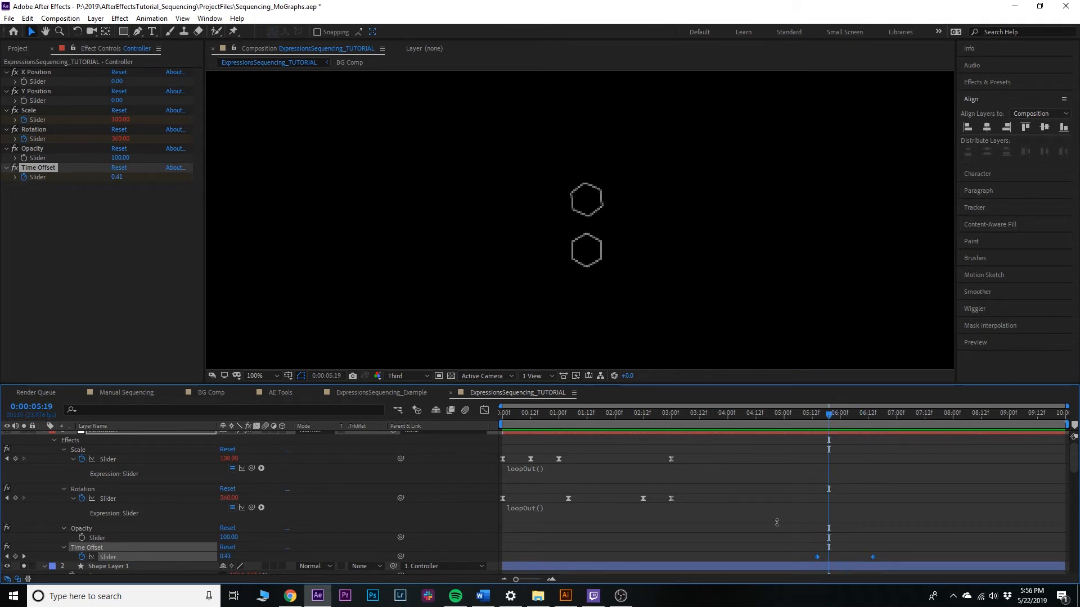
left_click_drag(809, 541, 913, 555)
key("Delete")
left_click_drag(759, 416, 477, 416)
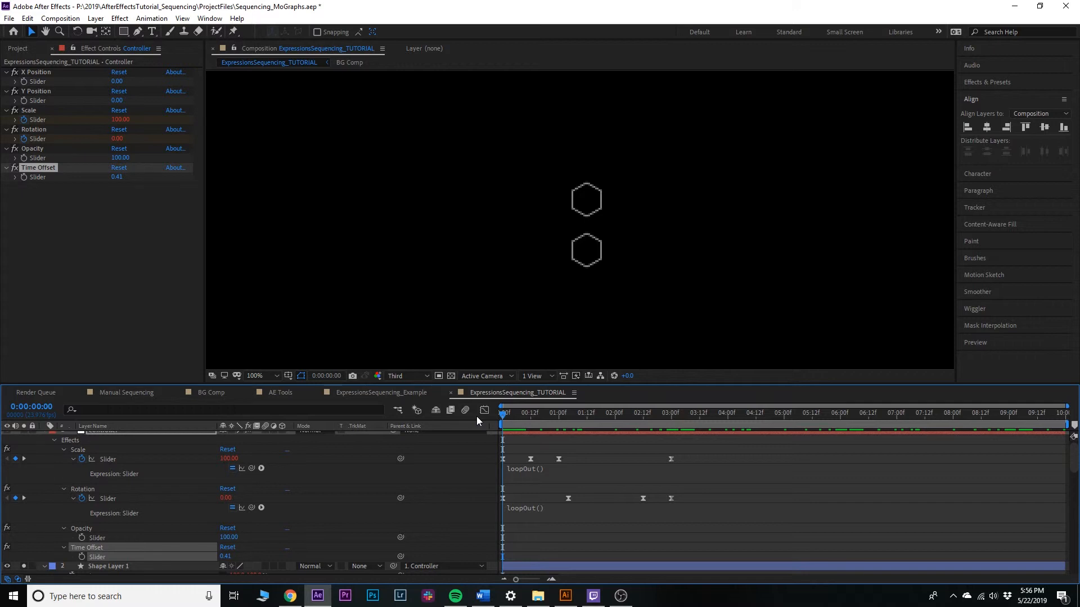
Step: Collapse the revealed properties and expressions of all layers in the timeline and clear the selection
scroll(89, 476, "down", 2)
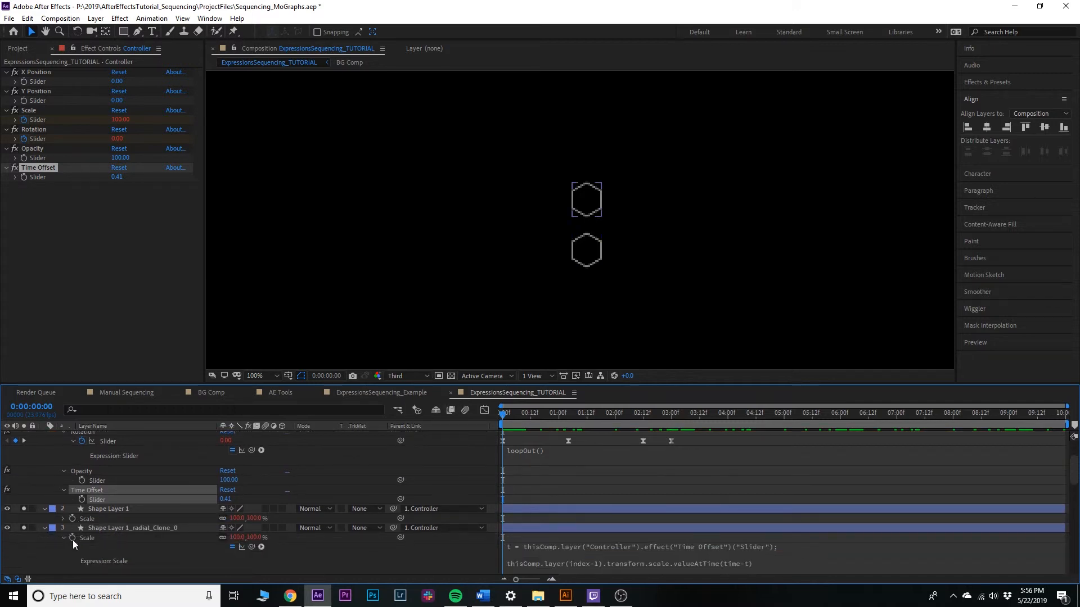
scroll(105, 520, "down", 1)
left_click(87, 509)
scroll(96, 510, "down", 2)
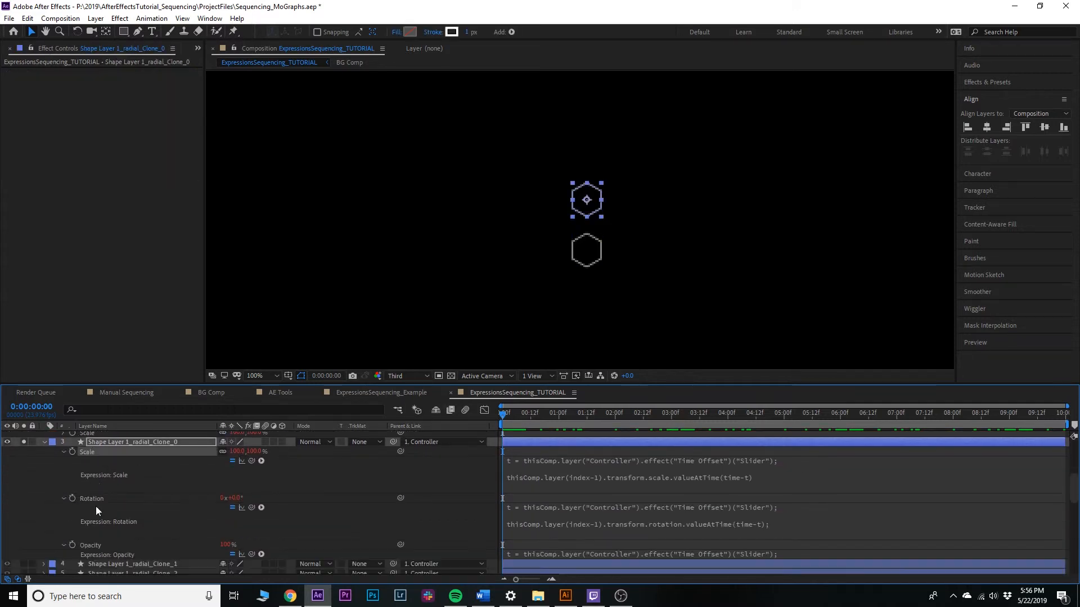
scroll(22, 488, "up", 2)
scroll(33, 489, "down", 2)
scroll(31, 499, "up", 1)
scroll(28, 494, "down", 3)
key("ctrl+a")
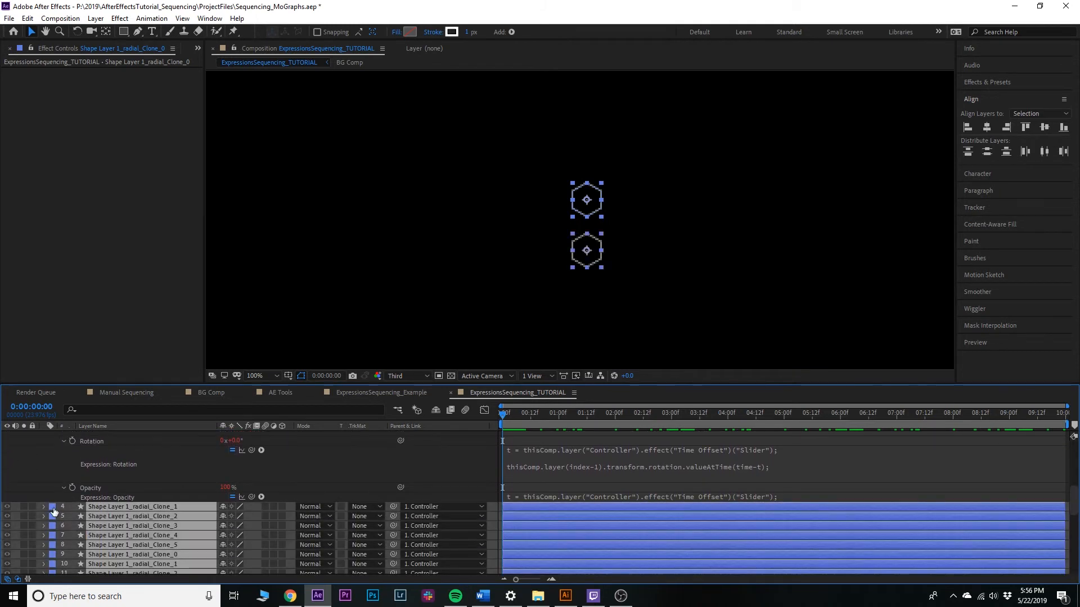
key("u")
scroll(55, 488, "up", 5)
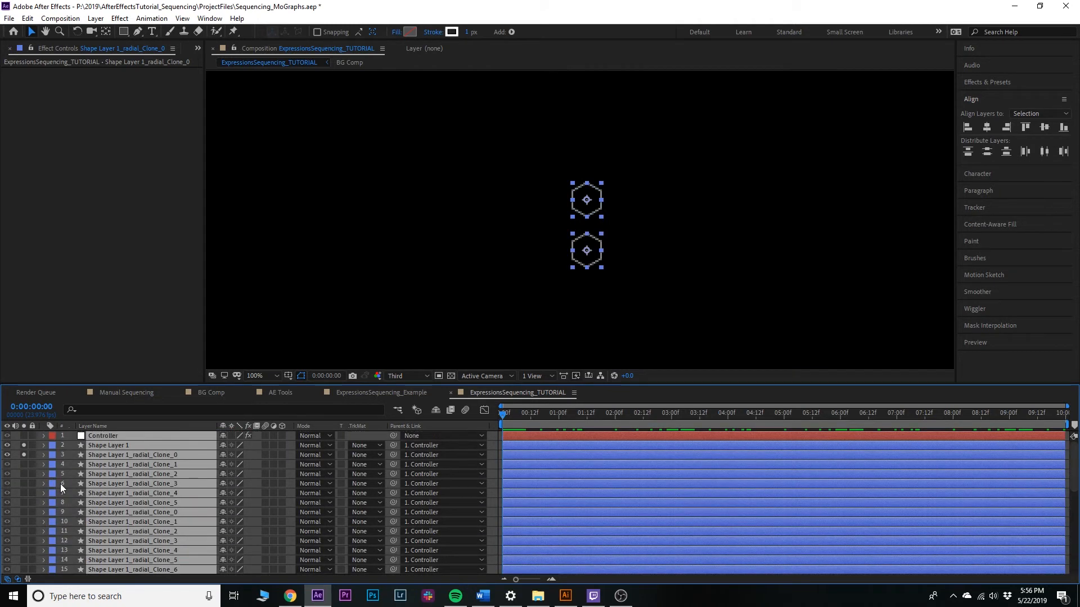
key("ctrl+shift+a")
Step: Solo shape layers 2 through 15 and preview the hexagon animation from frame 0 with the composition view set to Fit
left_click(23, 446)
left_click(24, 455)
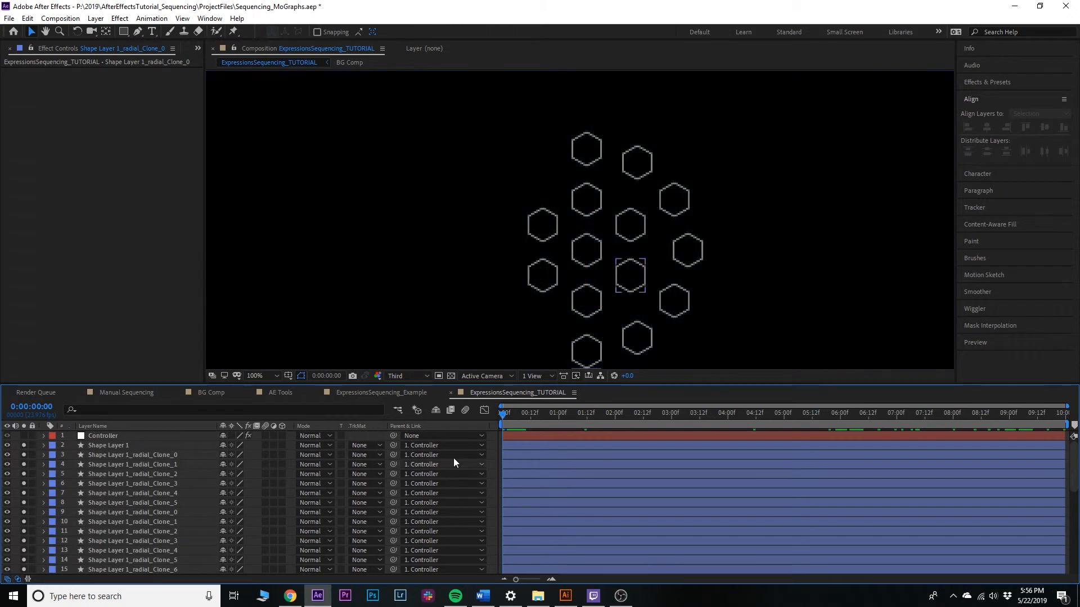
key("space")
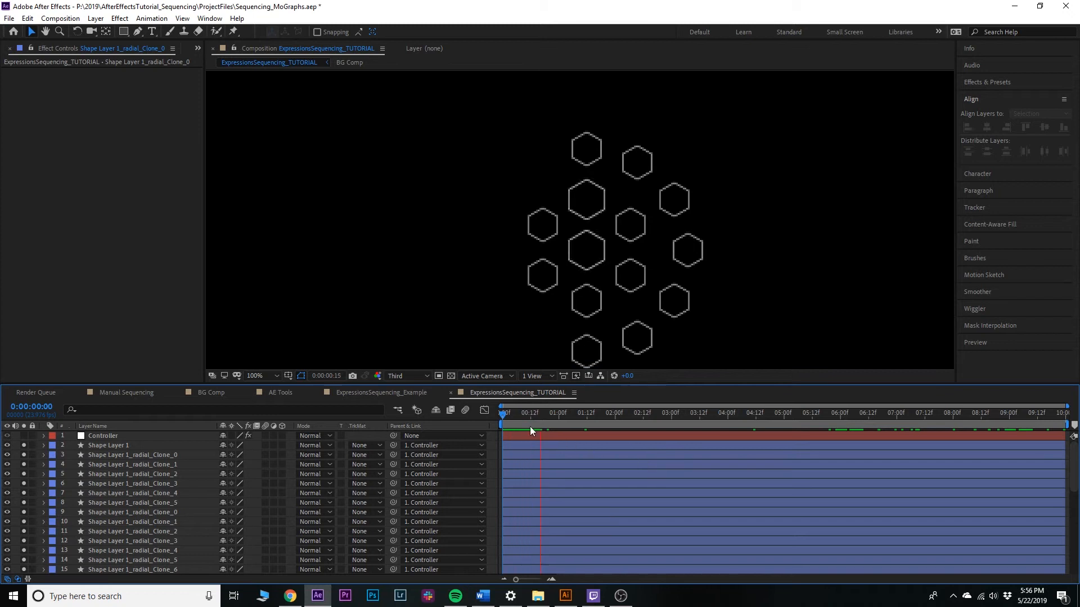
left_click(261, 376)
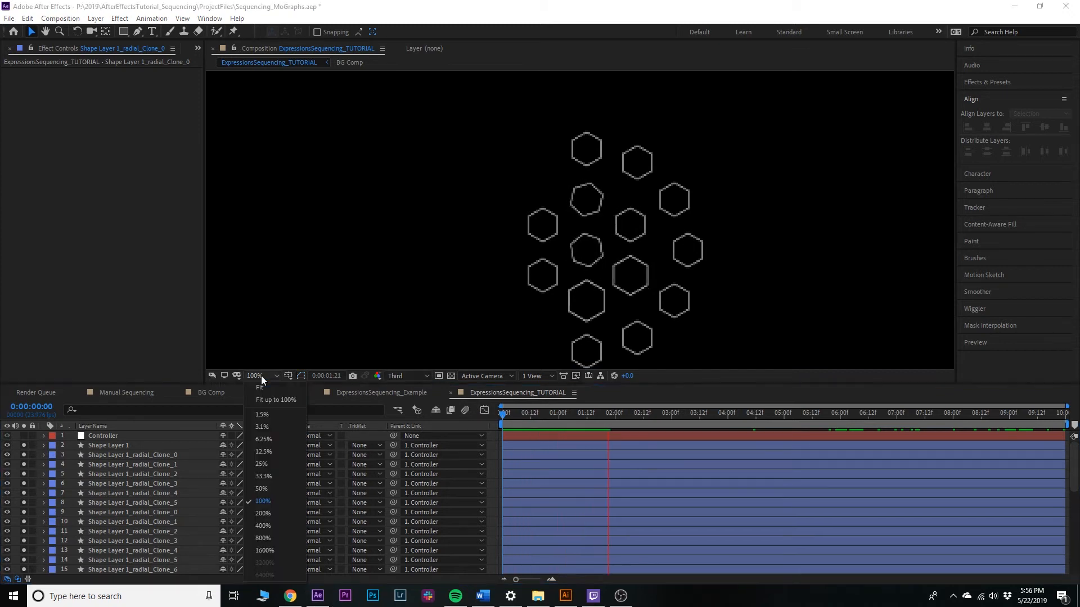
left_click(259, 387)
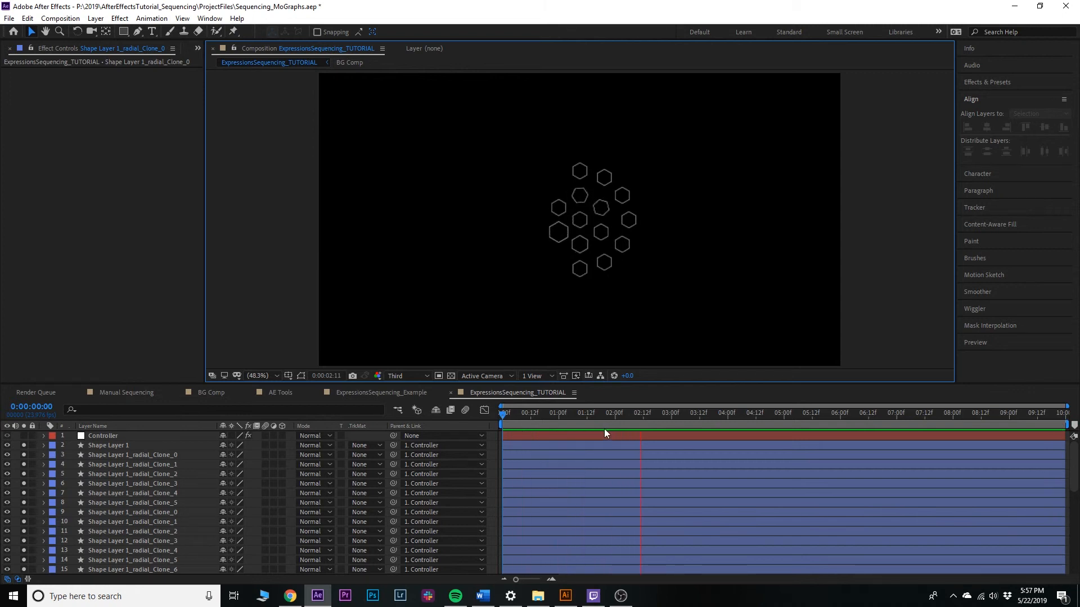
left_click(568, 422)
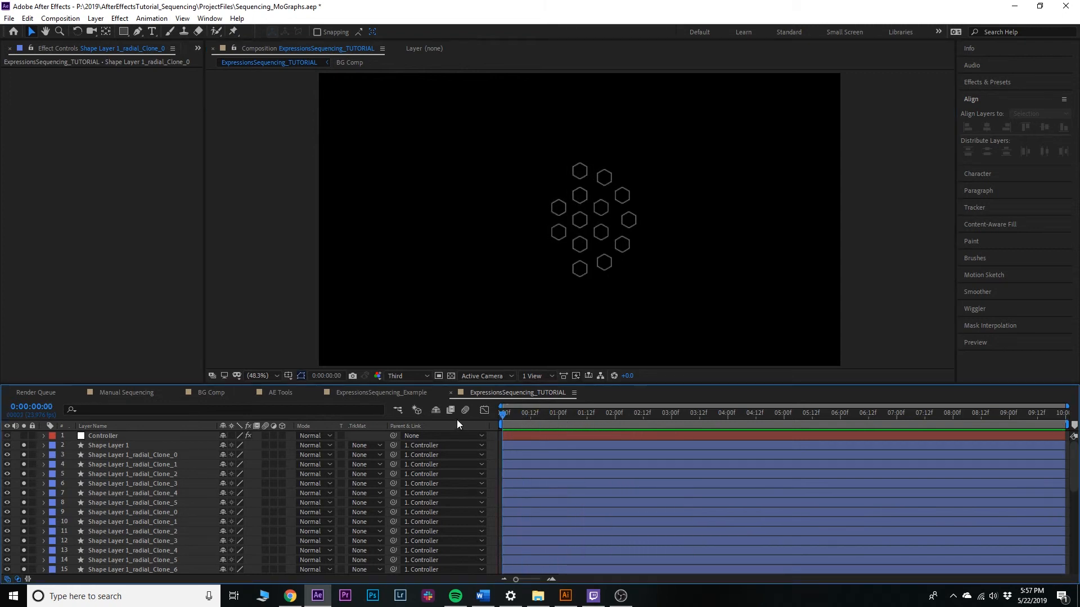